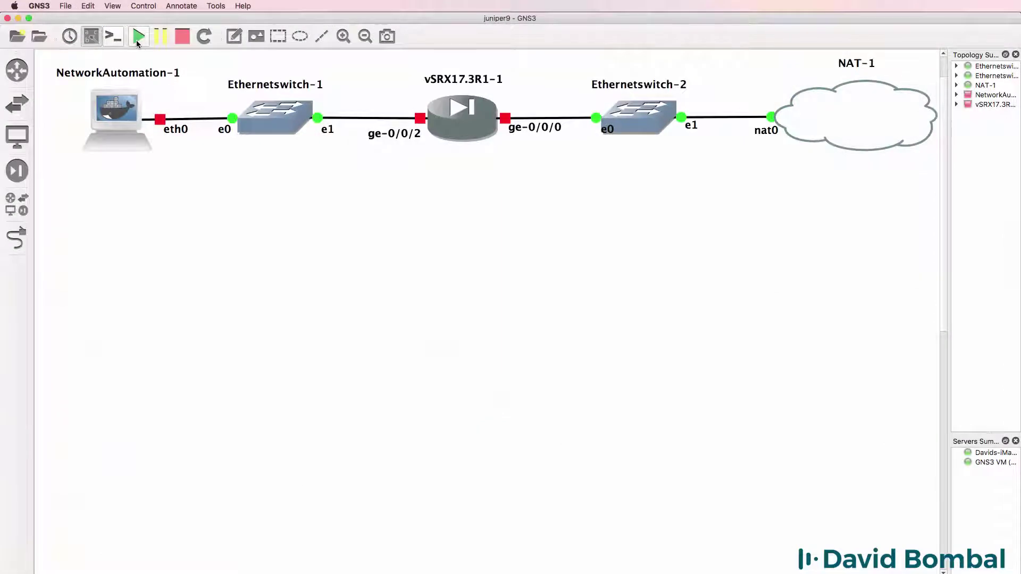
# Step: Start all nodes in the juniper9 lab topology
pyautogui.click(138, 36)
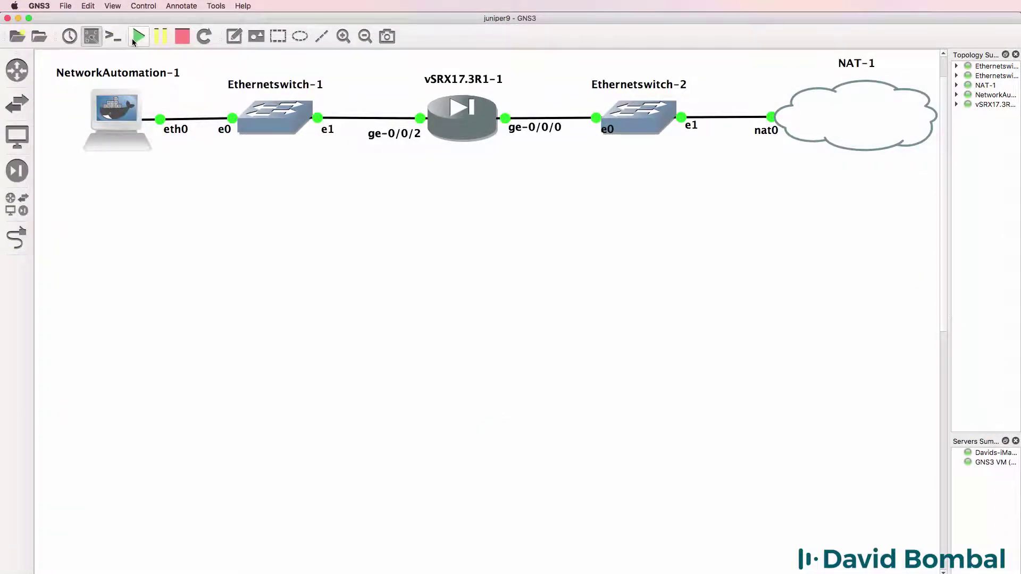
# Step: Open console sessions for every lab node and move the vSRX console into view
pyautogui.click(111, 38)
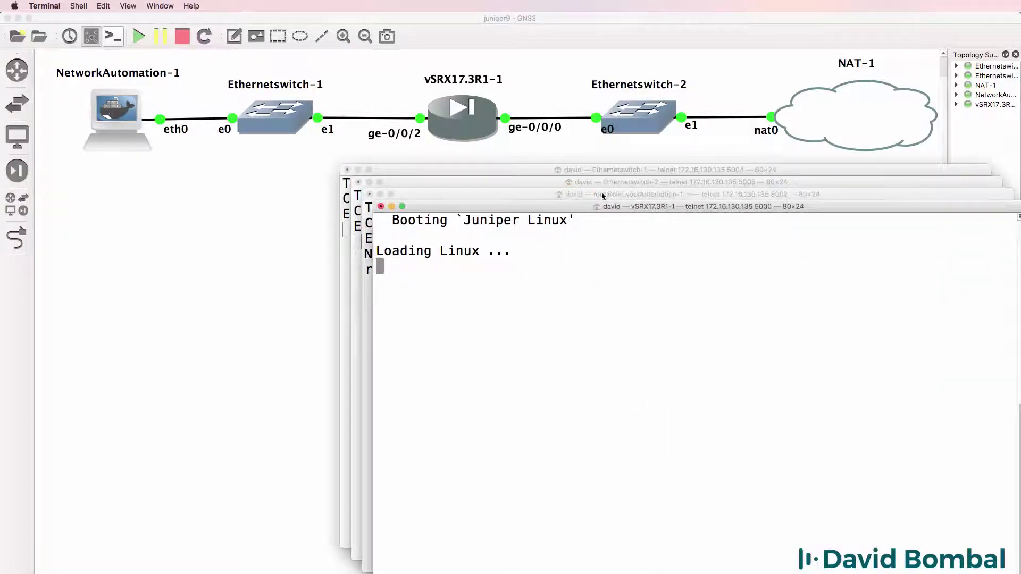
pyautogui.moveTo(602, 206); pyautogui.dragTo(331, 193)
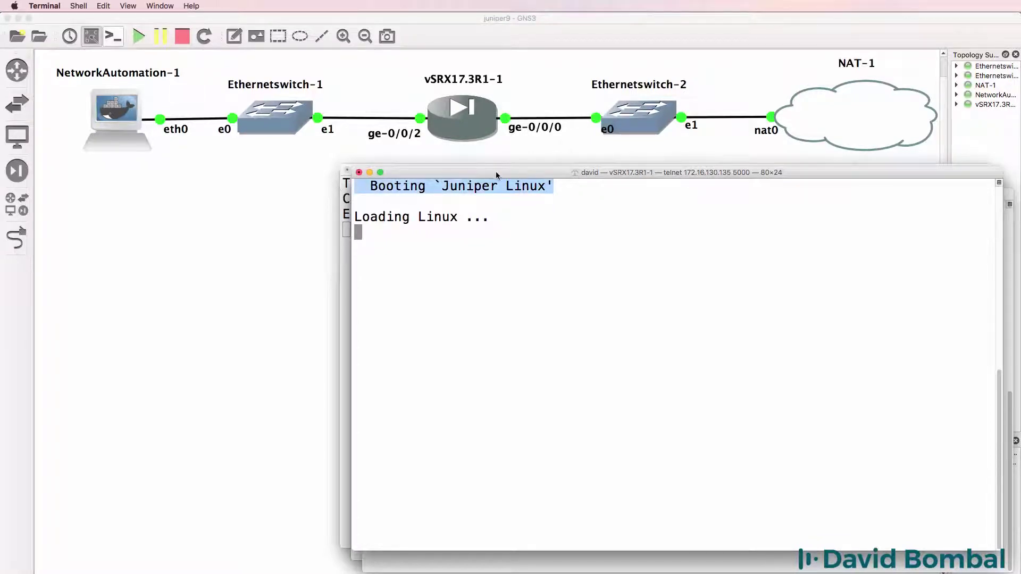
# Step: Highlight the vSRX boot messages: Loading Linux, perfctr msr failure, kvm hardware support, BIOS lines
pyautogui.moveTo(480, 216); pyautogui.dragTo(266, 220)
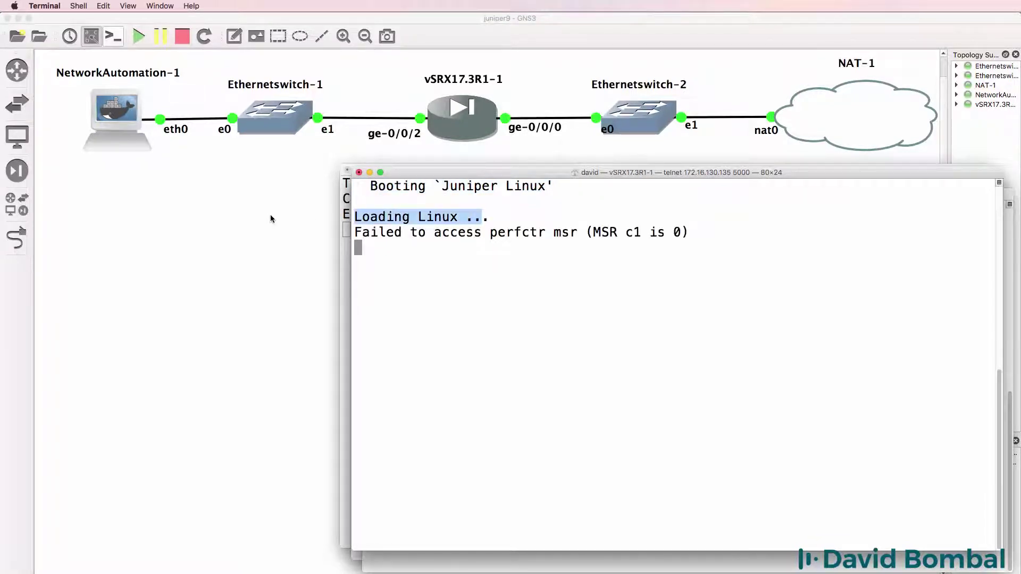
pyautogui.moveTo(720, 232); pyautogui.dragTo(340, 231)
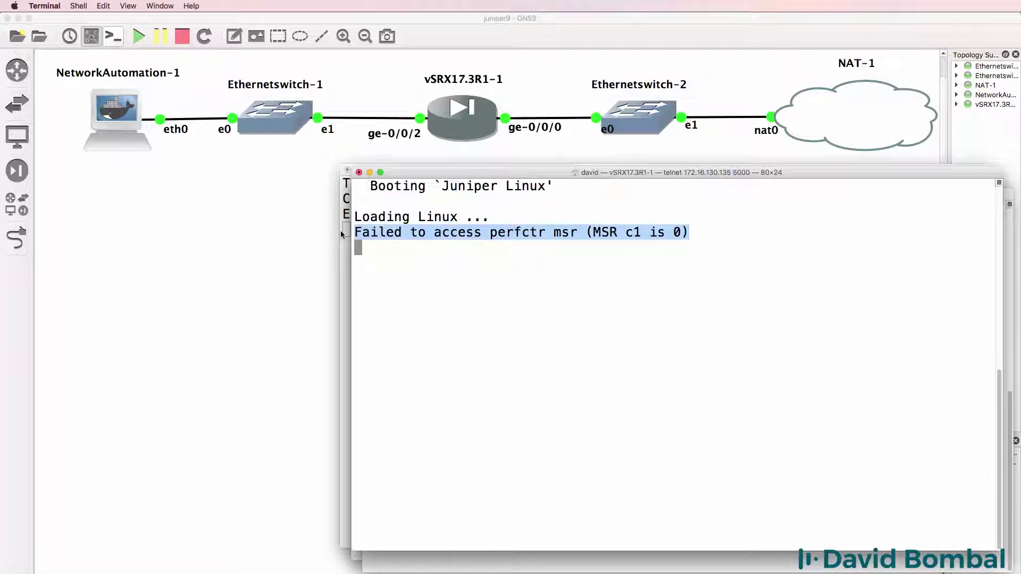
pyautogui.click(392, 252)
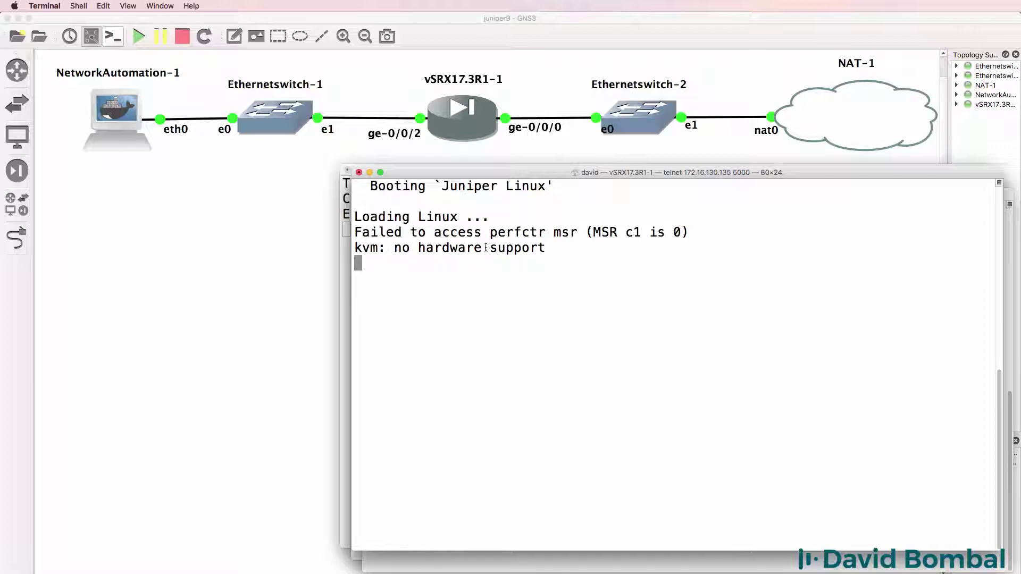
pyautogui.moveTo(582, 250); pyautogui.dragTo(376, 249)
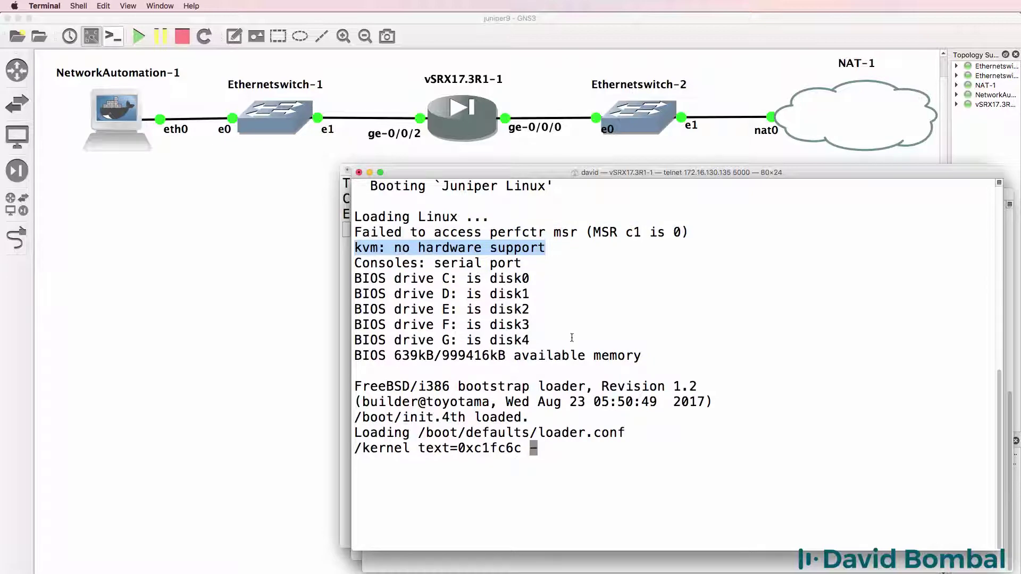
pyautogui.moveTo(651, 355); pyautogui.dragTo(229, 263)
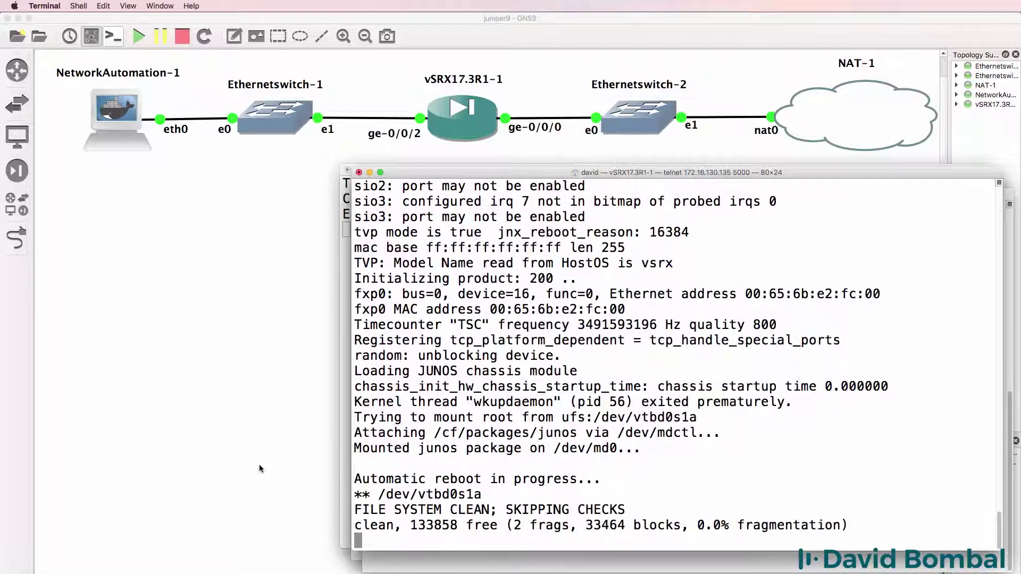
# Step: Highlight the 'Automatic reboot in progress' line on the vSRX console, then clear it
pyautogui.tripleClick(479, 446)
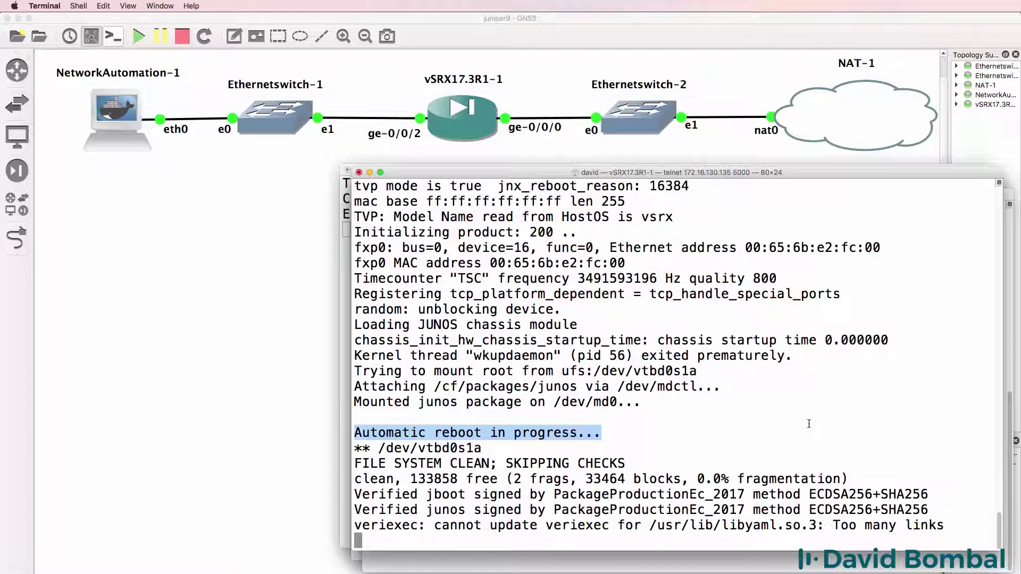
pyautogui.click(809, 425)
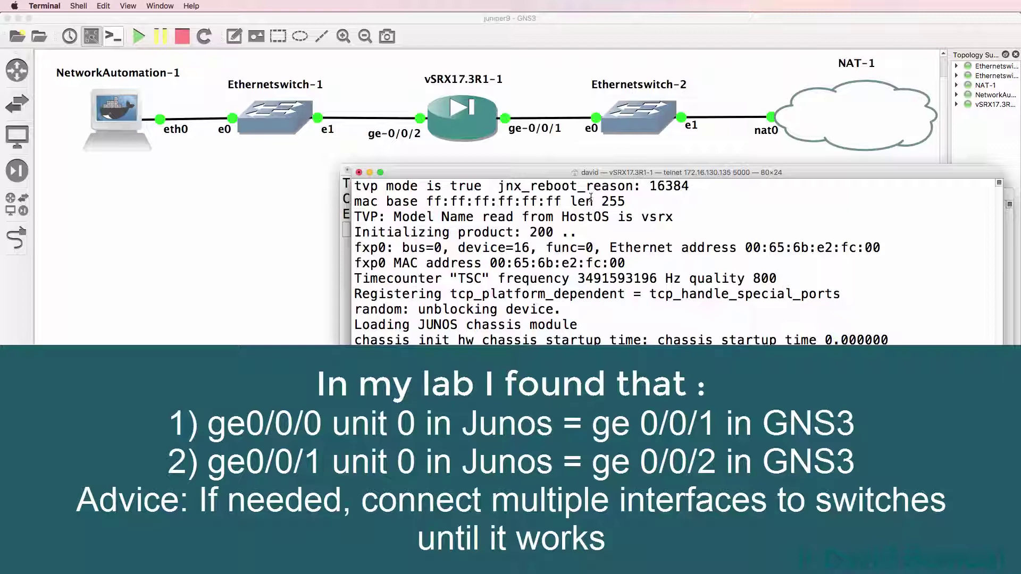
# Step: Move the vSRX console up and left and scroll back through its boot output
pyautogui.moveTo(580, 176); pyautogui.dragTo(510, 158)
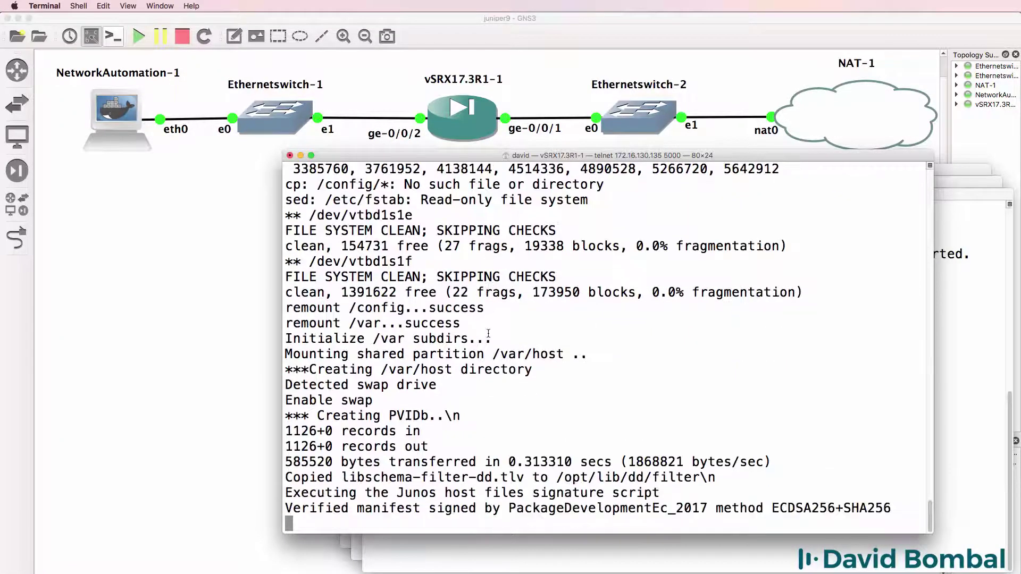
pyautogui.scroll(10, 488, 334)
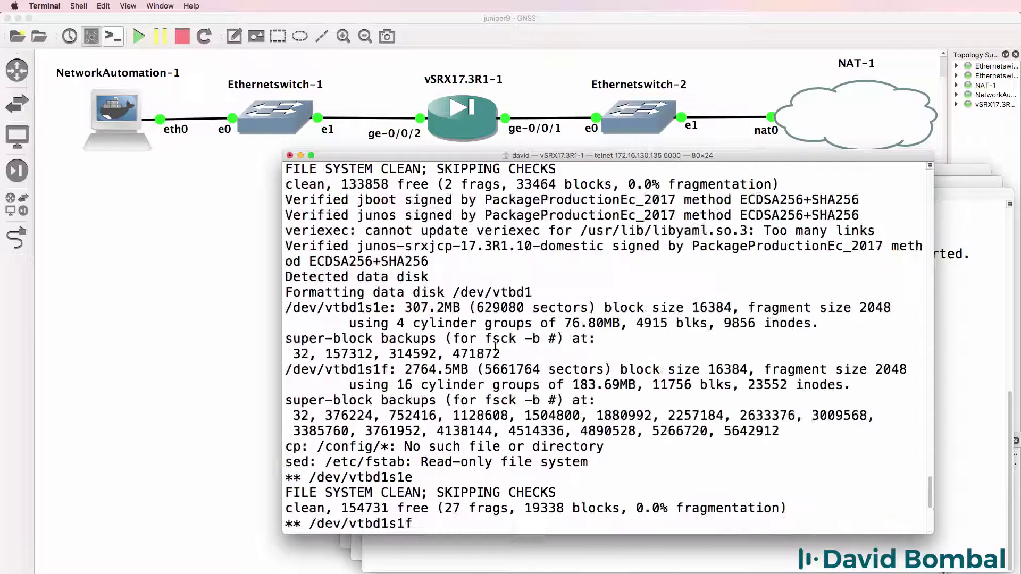
pyautogui.scroll(-10, 495, 347)
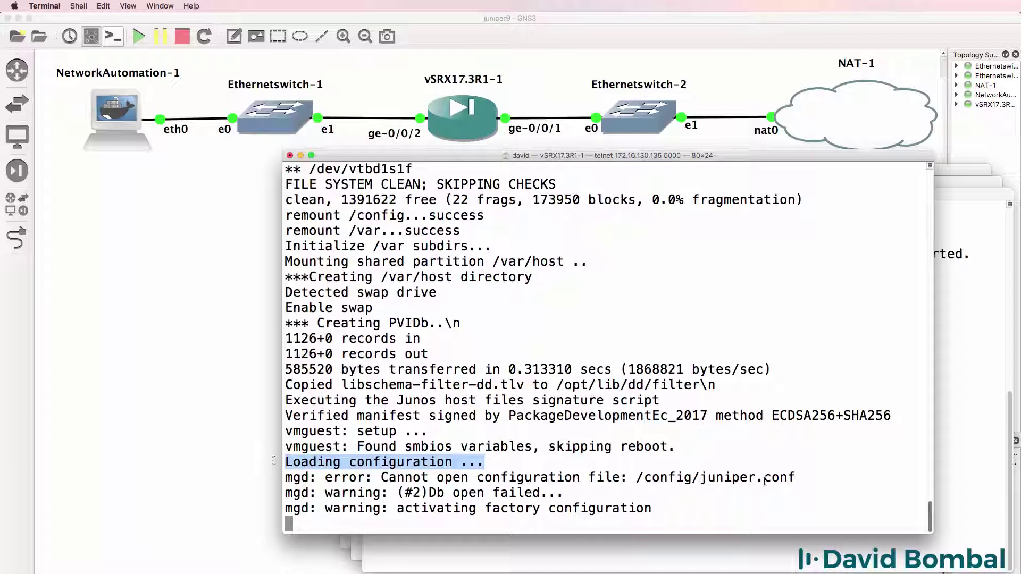
# Step: Highlight the juniper.conf error and factory-configuration warning while the vSRX reaches the login prompt
pyautogui.moveTo(798, 478); pyautogui.dragTo(281, 478)
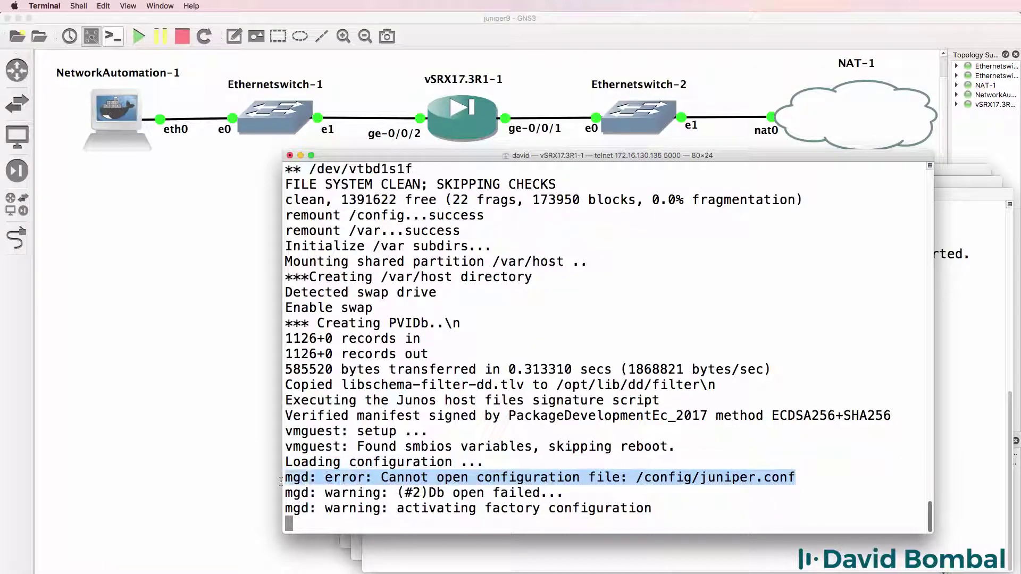
pyautogui.moveTo(654, 509); pyautogui.dragTo(285, 506)
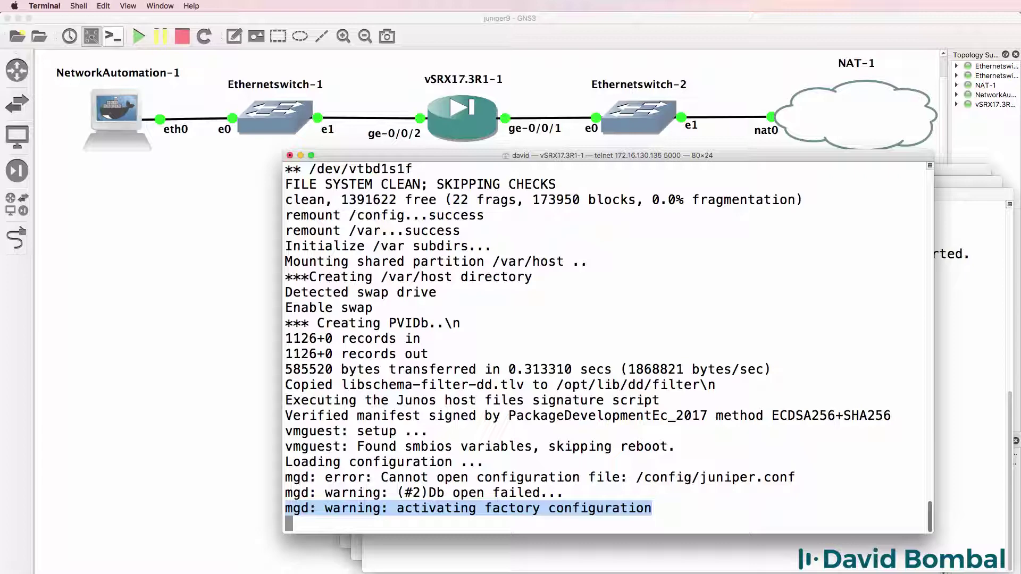
pyautogui.press('super+Tab')
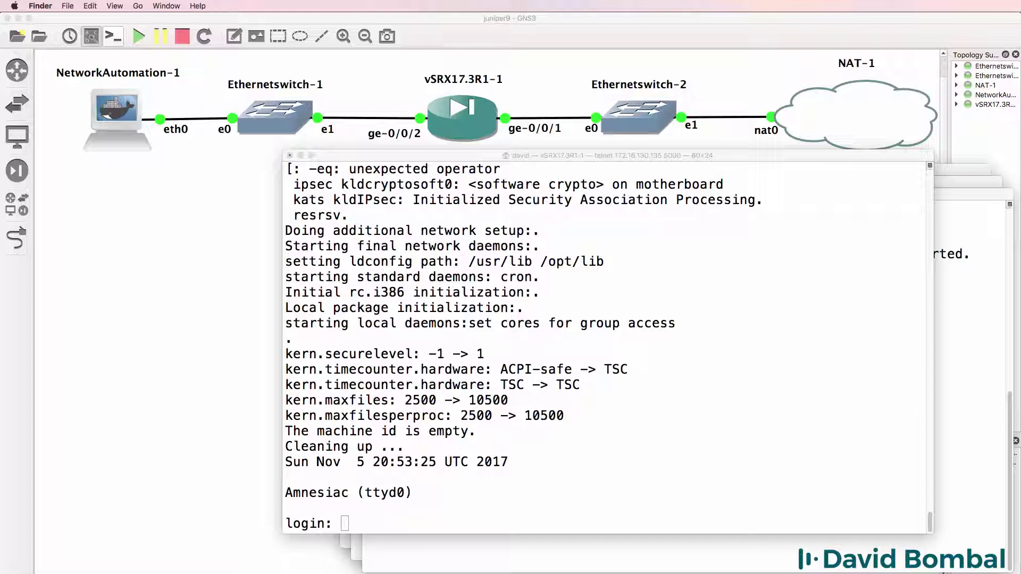
# Step: Log in to the vSRX as root and start the Junos cli to reach root>
pyautogui.press('super+Tab')
pyautogui.write('root')
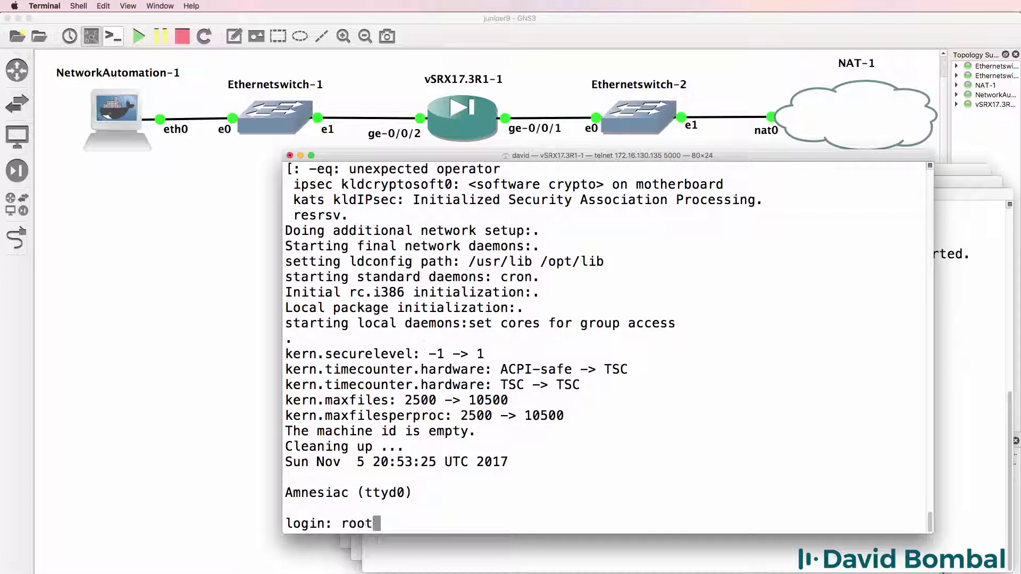
pyautogui.press('Return')
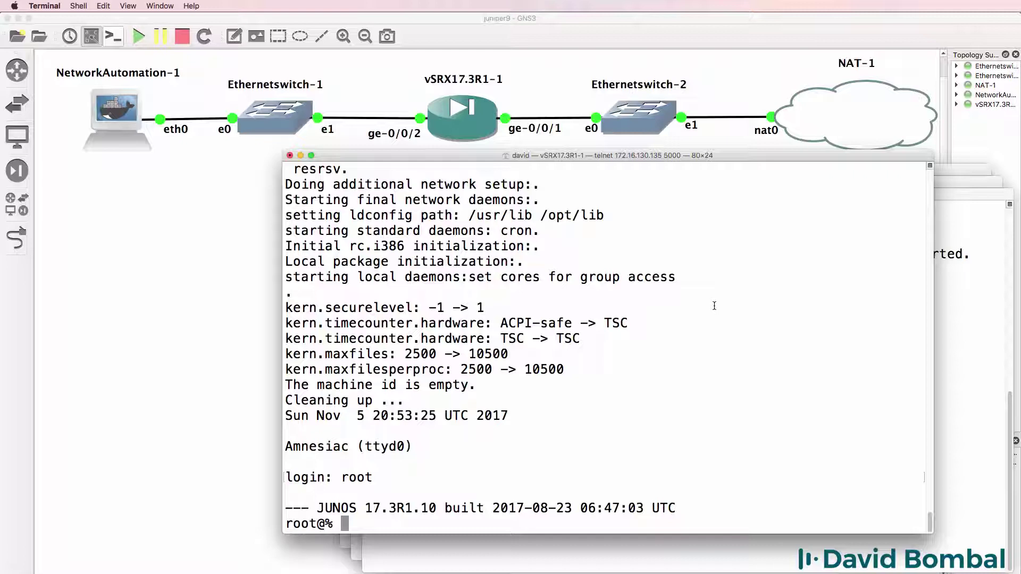
pyautogui.write('cli')
pyautogui.press('Return')
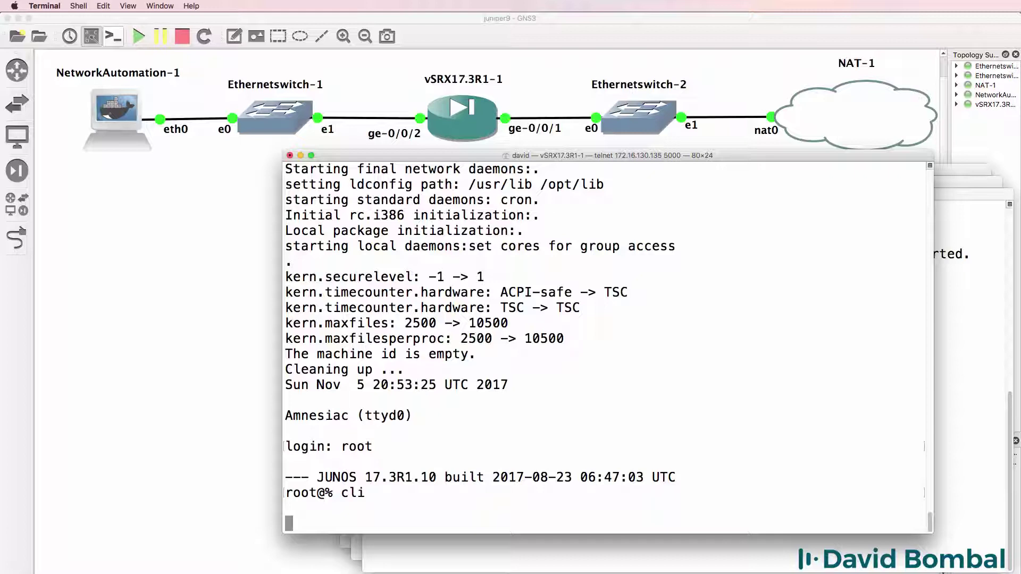
pyautogui.press('Return')
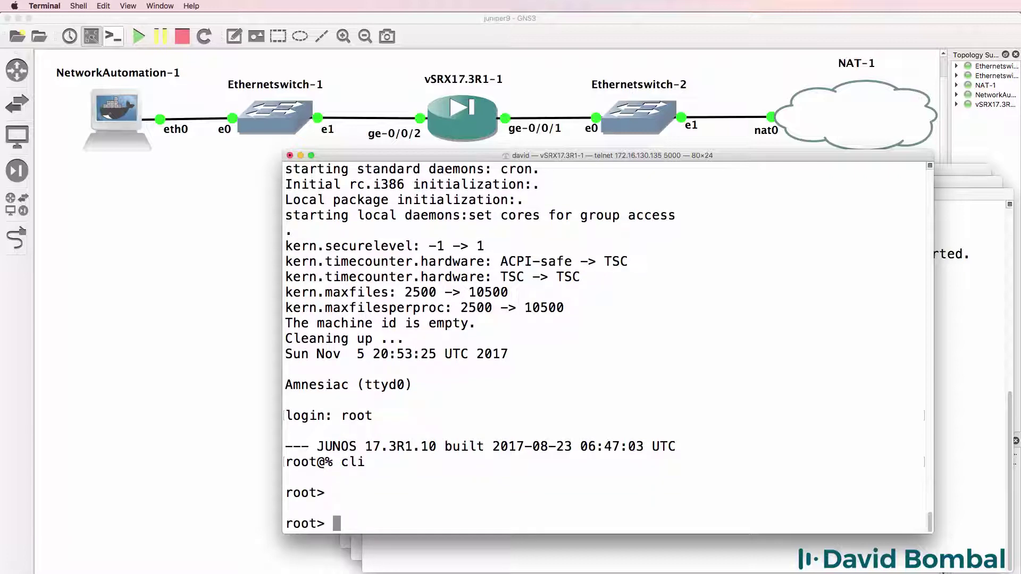
# Step: Run show chassis fpc pic-status and highlight the Slot 0 and PIC 0 Online lines
pyautogui.write('show chassis ')
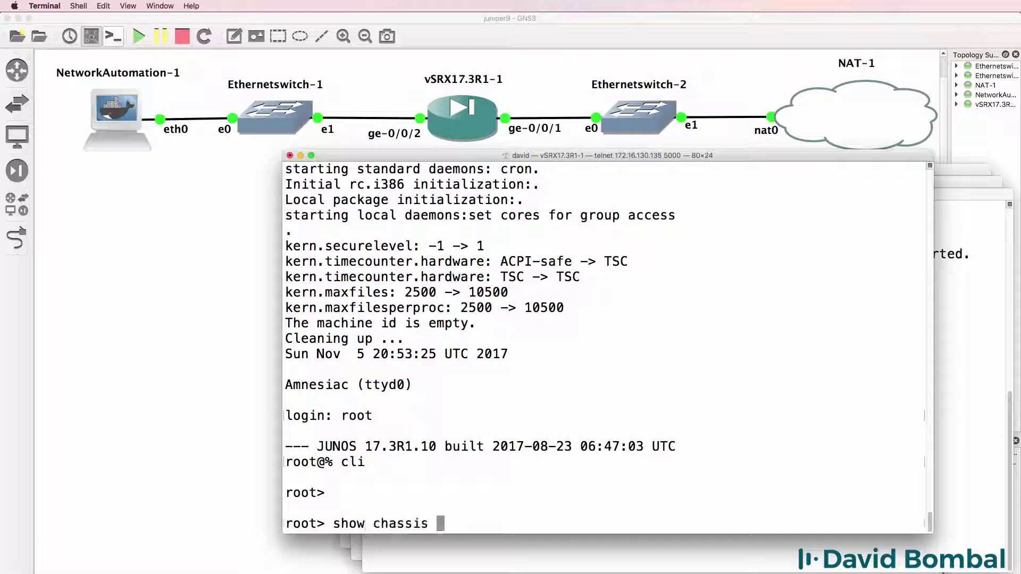
pyautogui.write('?fpc ')
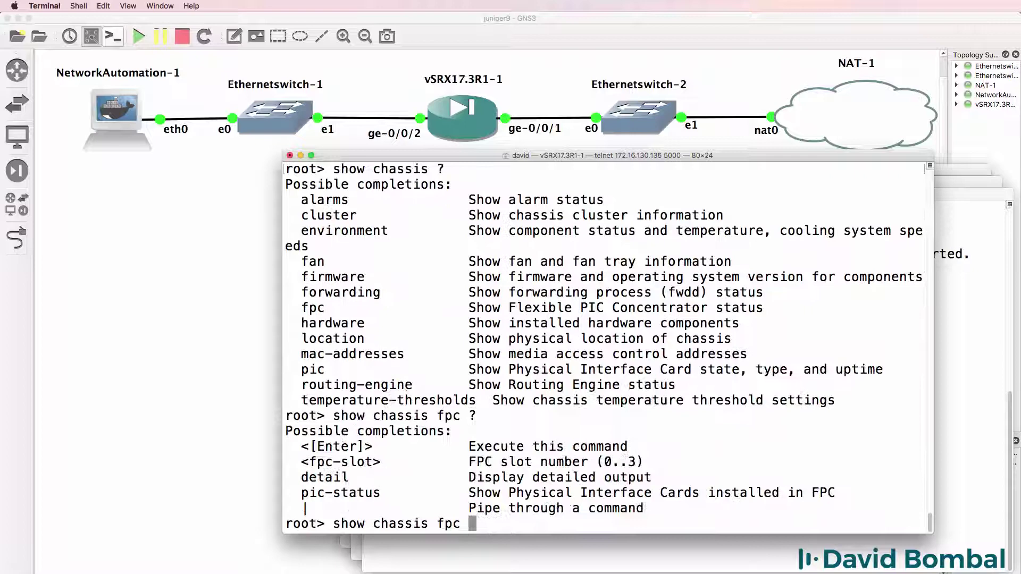
pyautogui.write('?pic-status')
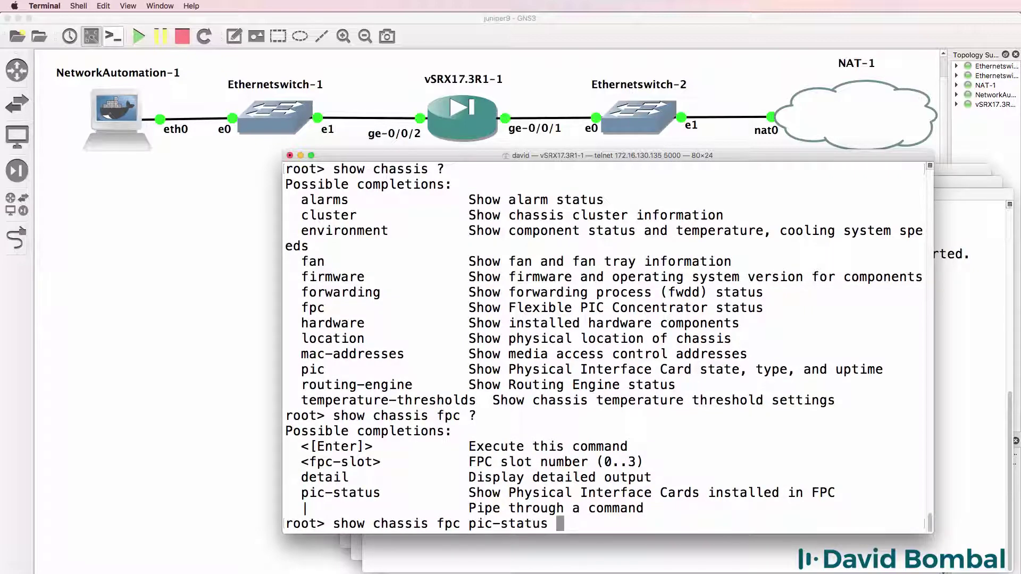
pyautogui.press('Return')
pyautogui.moveTo(514, 477); pyautogui.dragTo(272, 470)
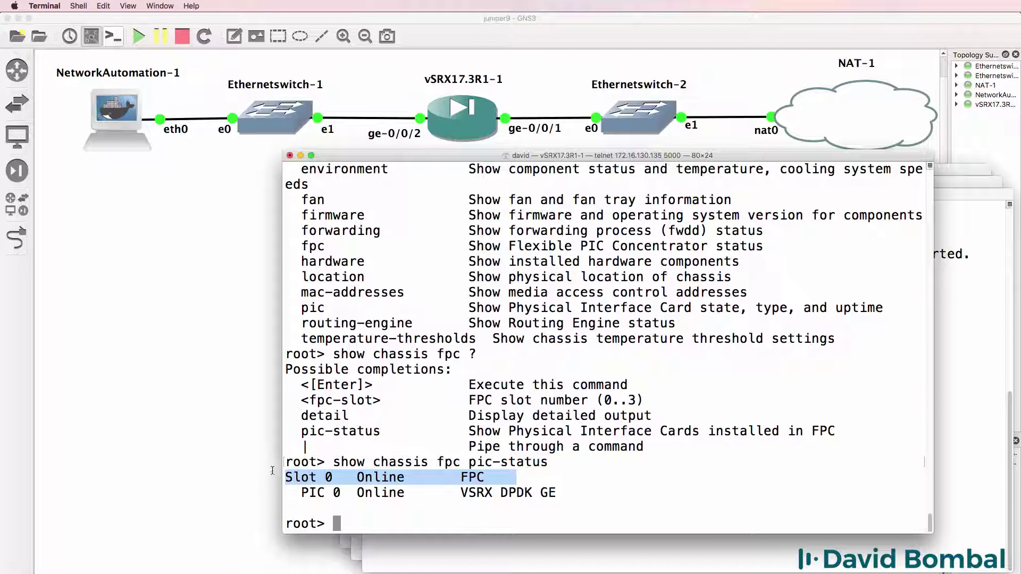
pyautogui.moveTo(569, 494); pyautogui.dragTo(252, 495)
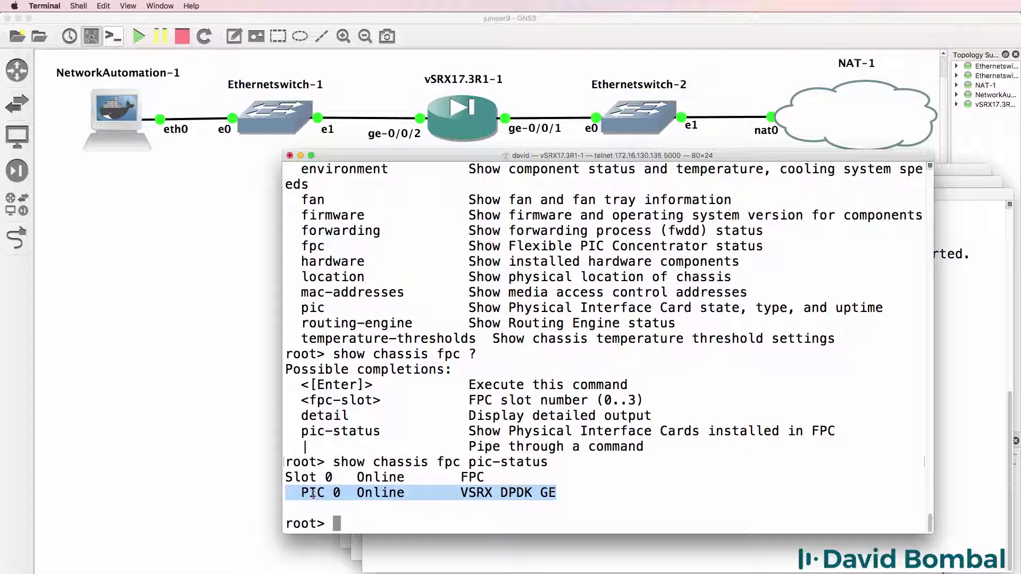
# Step: List interfaces with show interfaces terse, noting ge-0/0/0 and ge-0/0/1, then quit the pager
pyautogui.write('show interfaces terse')
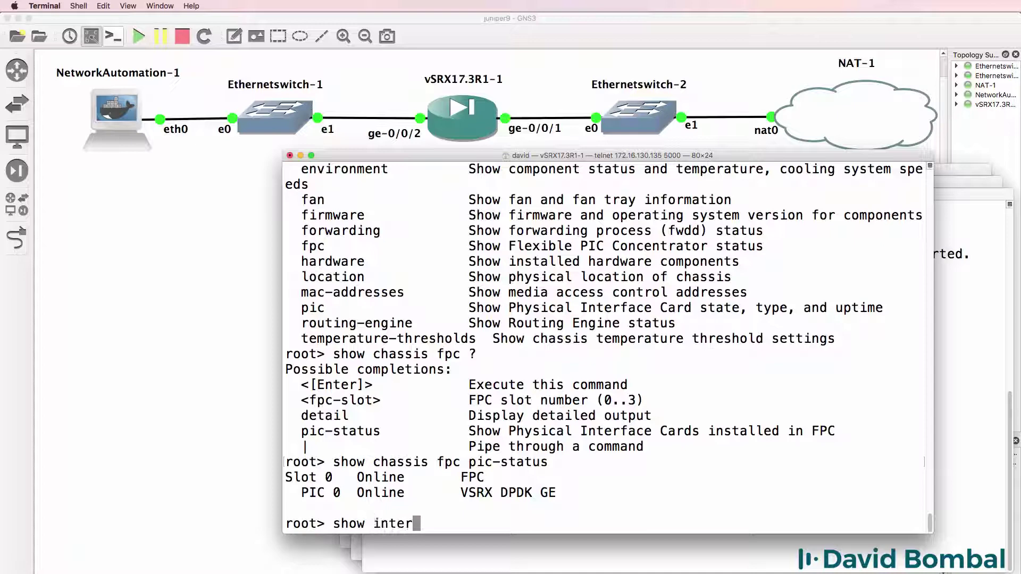
pyautogui.press('Tab')
pyautogui.write('terse')
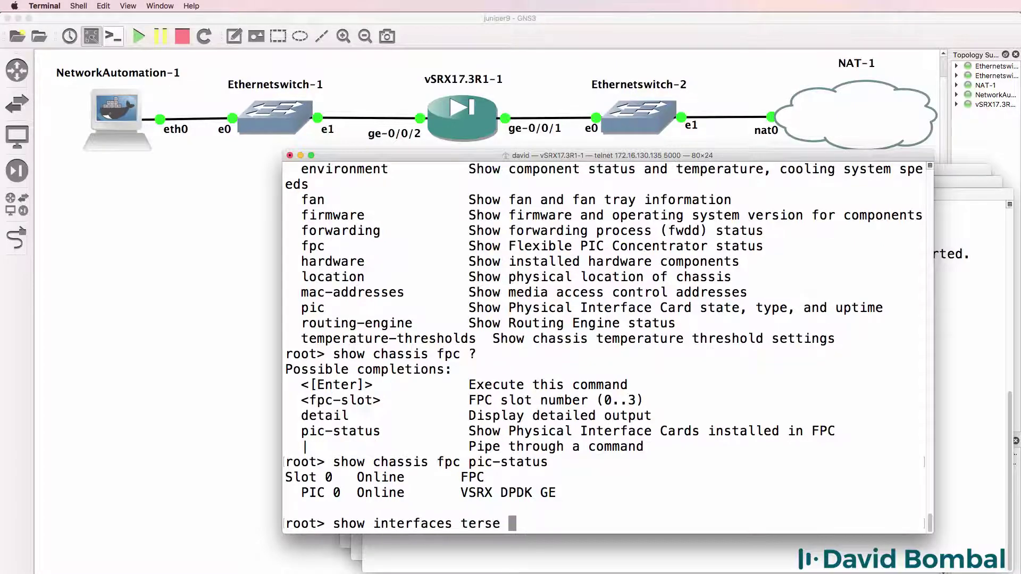
pyautogui.press('Return')
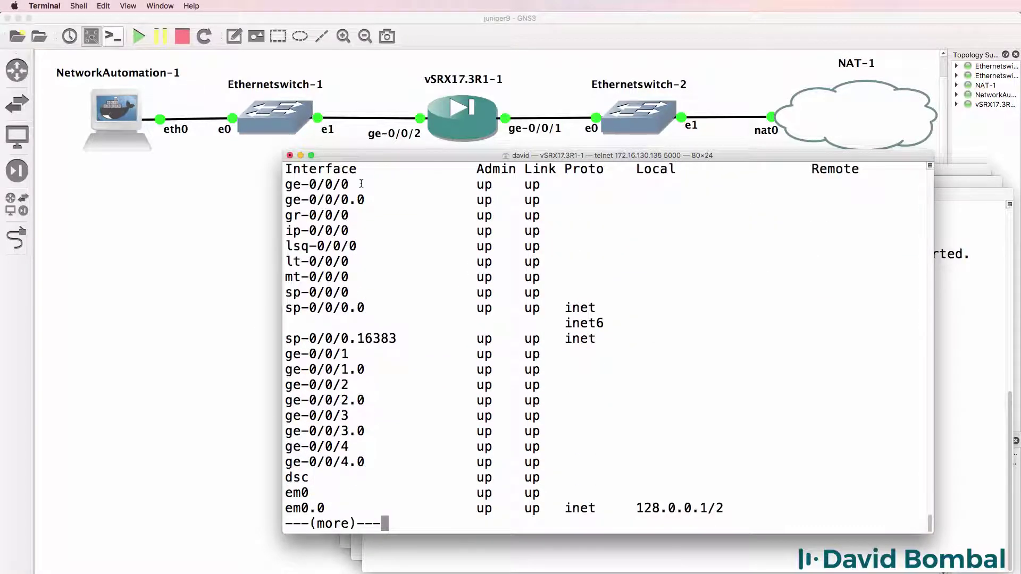
pyautogui.moveTo(361, 184); pyautogui.dragTo(263, 192)
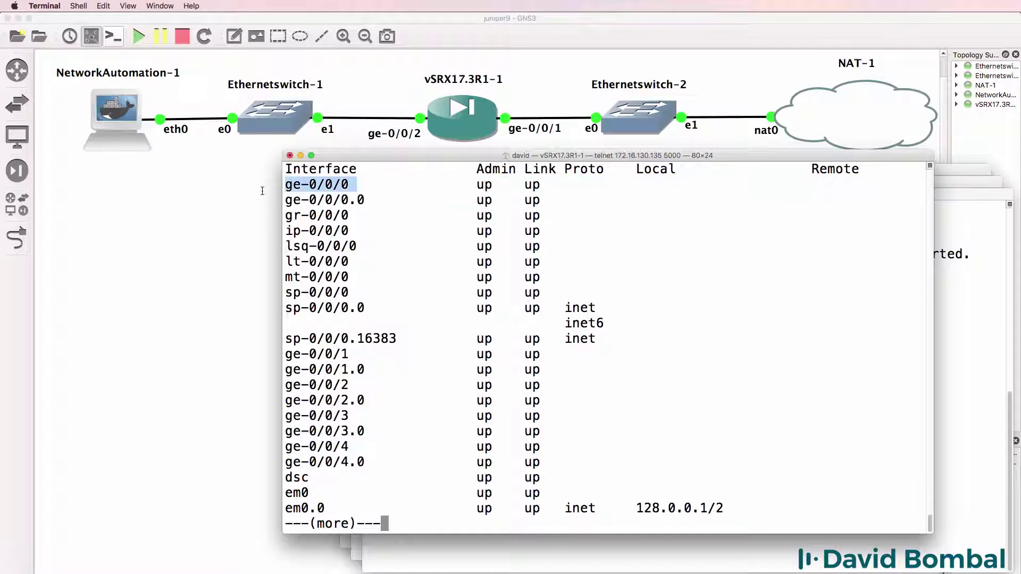
pyautogui.moveTo(361, 353); pyautogui.dragTo(271, 354)
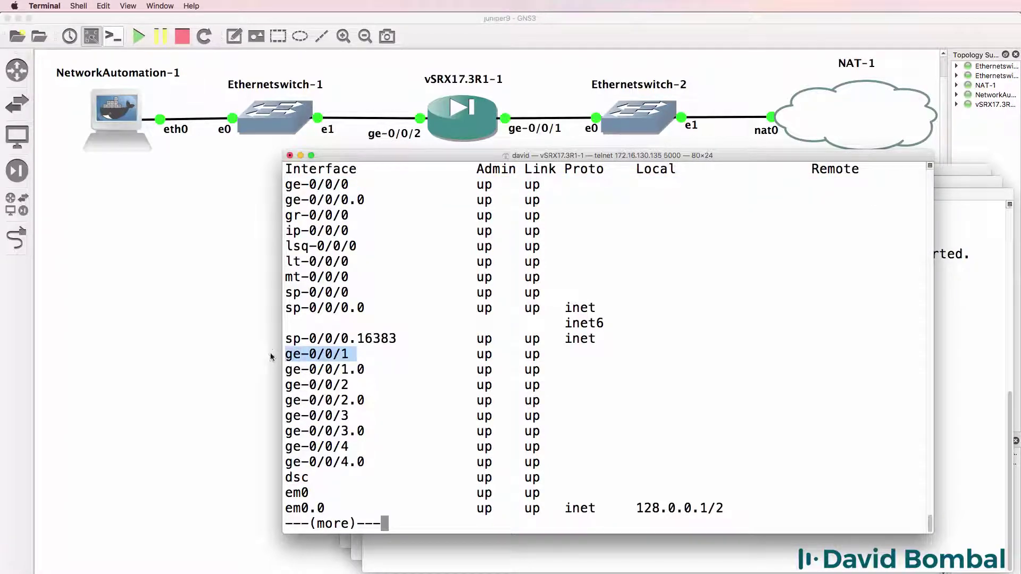
pyautogui.press('q')
# Step: Rerun the PIC status check to confirm PIC 0 is Online as VSRX DPDK GE
pyautogui.press('Up')
pyautogui.press('Up')
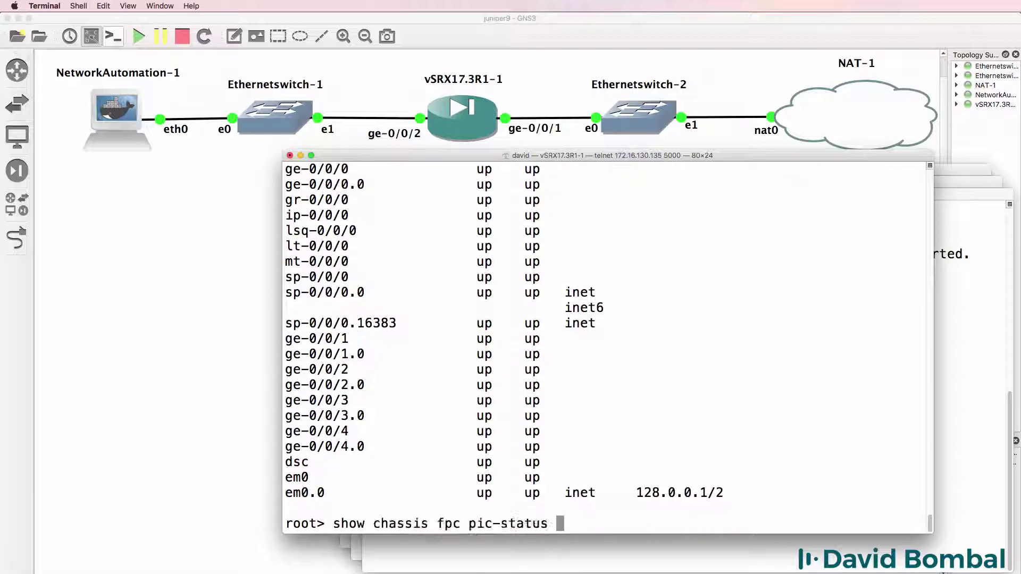
pyautogui.press('Return')
pyautogui.moveTo(556, 493); pyautogui.dragTo(276, 494)
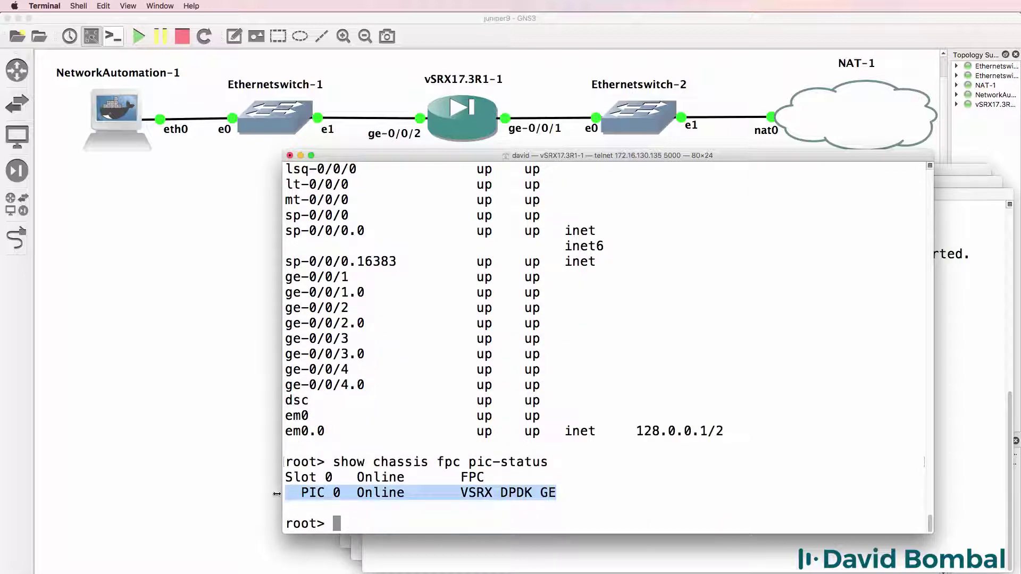
pyautogui.click(222, 412)
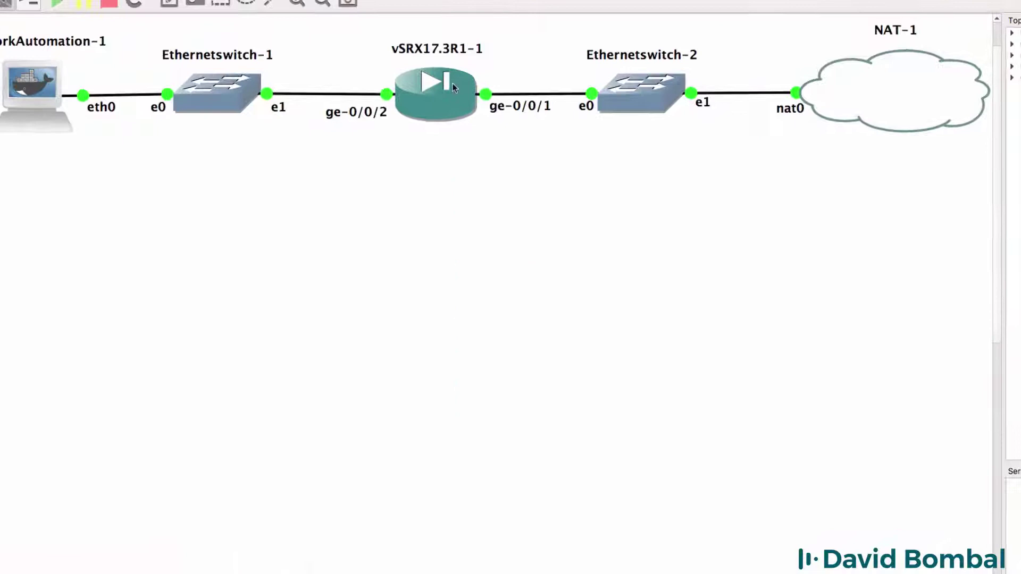
# Step: Review the vSRX17.3R1-1 node's network adapter settings and cancel without changes
pyautogui.rightClick(455, 96)
pyautogui.click(476, 106)
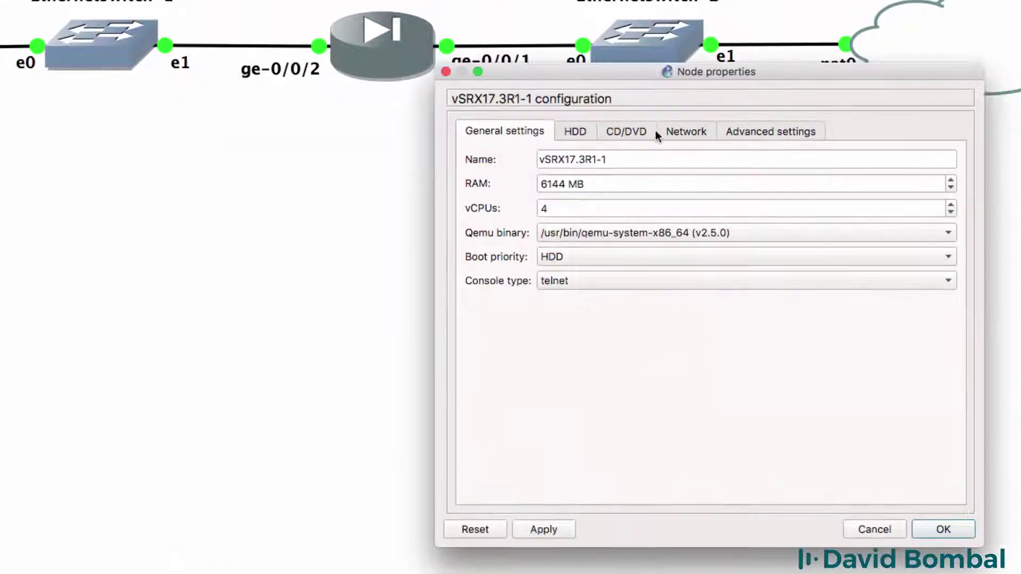
pyautogui.click(678, 134)
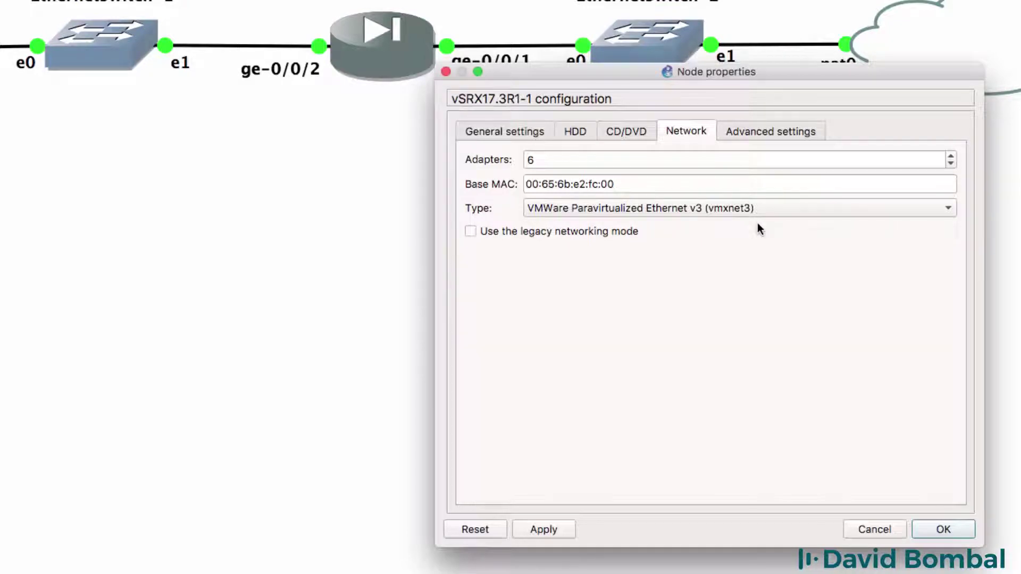
pyautogui.click(873, 528)
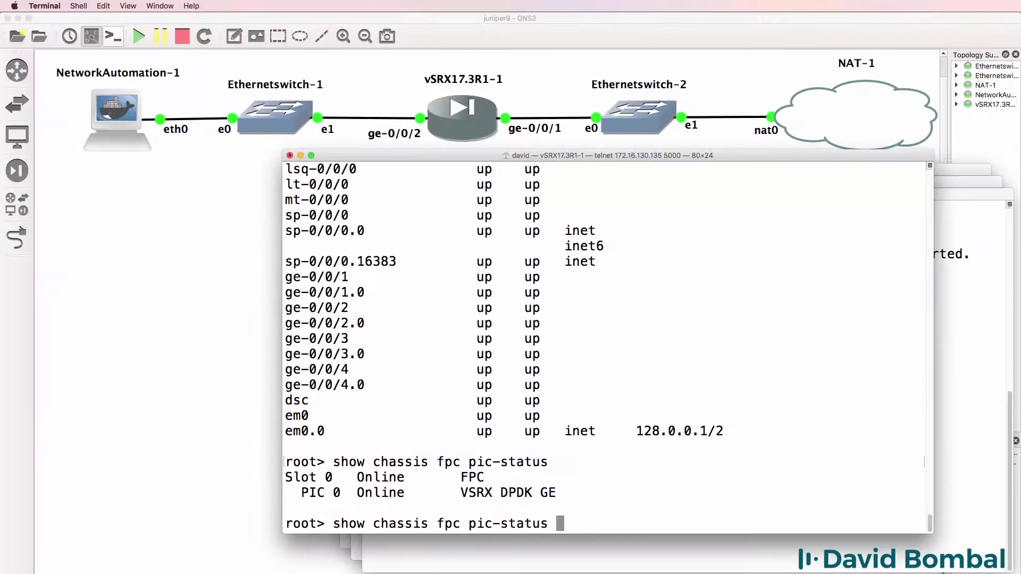
# Step: Rerun the PIC status check and show interfaces terse on the vSRX
pyautogui.press('Return')
pyautogui.write('show interfaces terse')
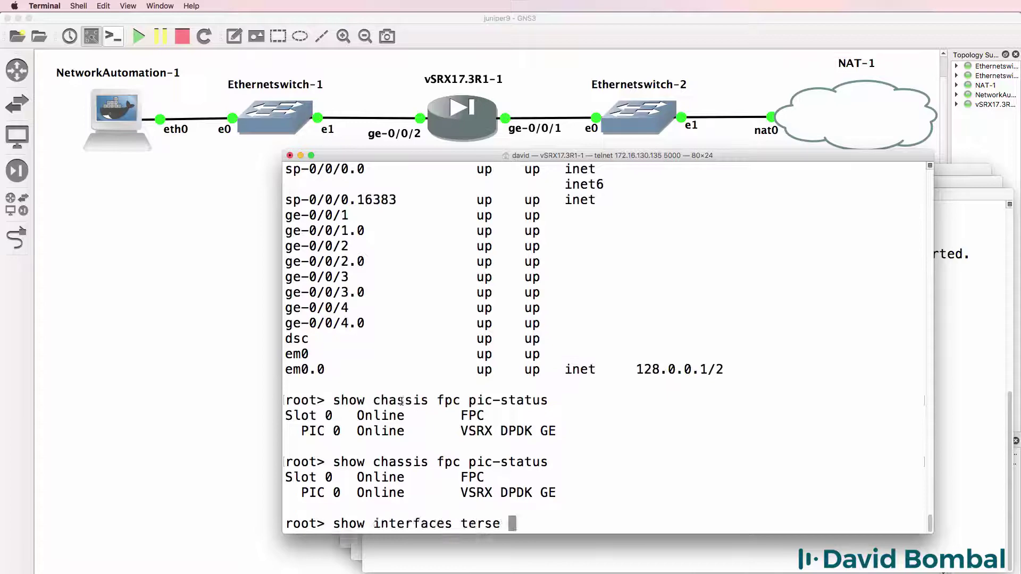
pyautogui.press('Return')
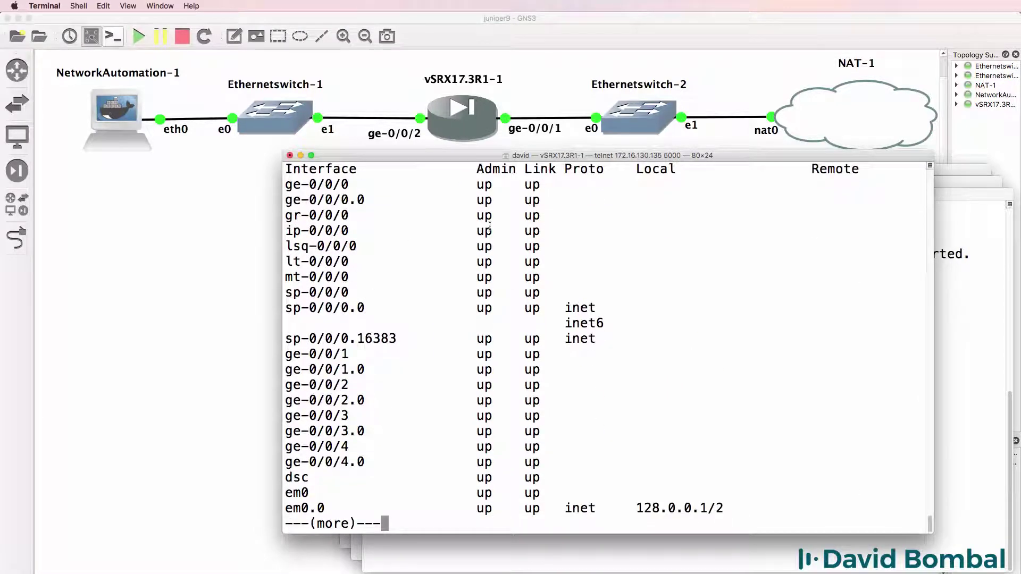
pyautogui.moveTo(556, 199); pyautogui.dragTo(286, 181)
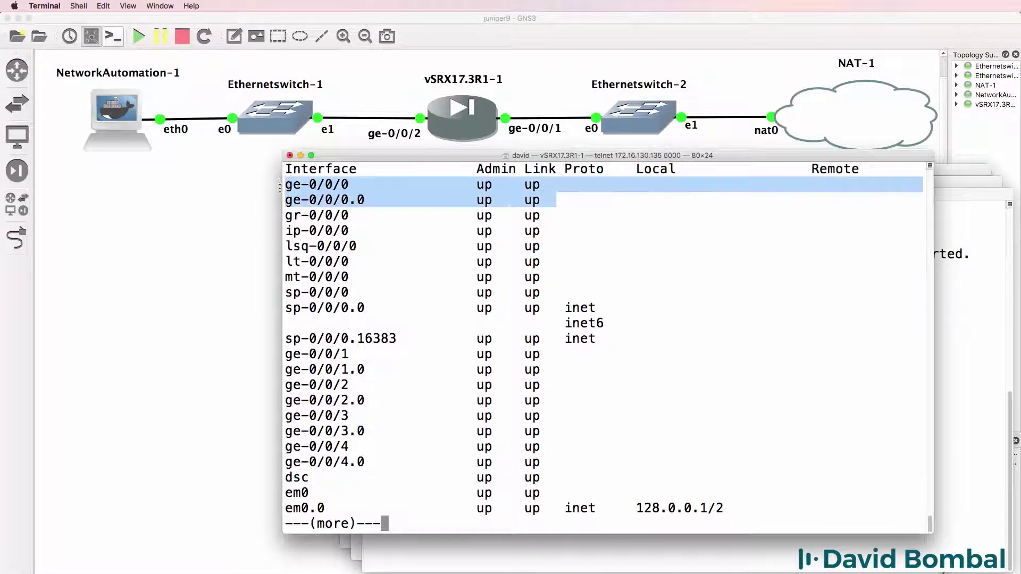
pyautogui.moveTo(556, 369); pyautogui.dragTo(286, 353)
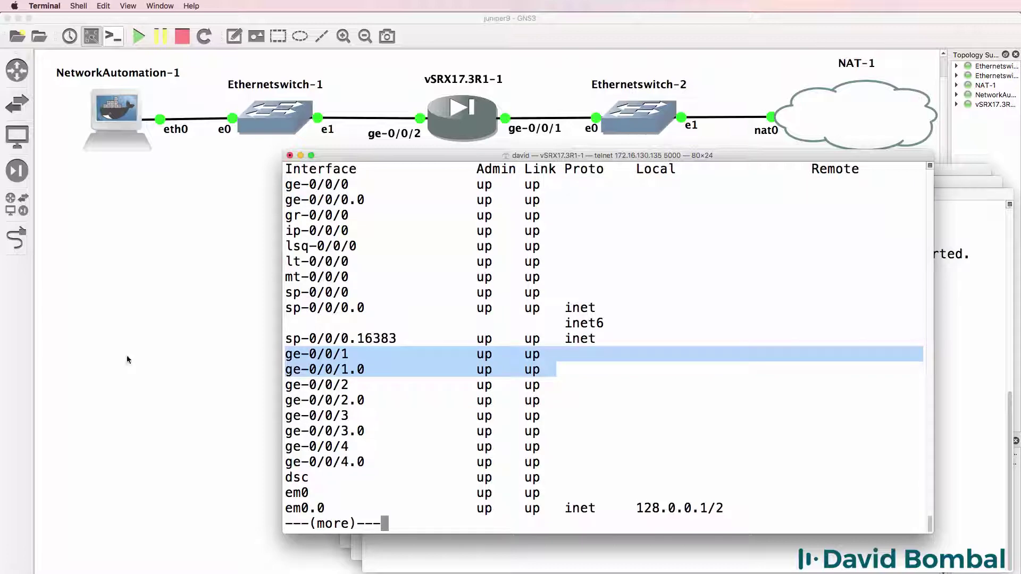
pyautogui.rightClick(453, 111)
pyautogui.click(467, 113)
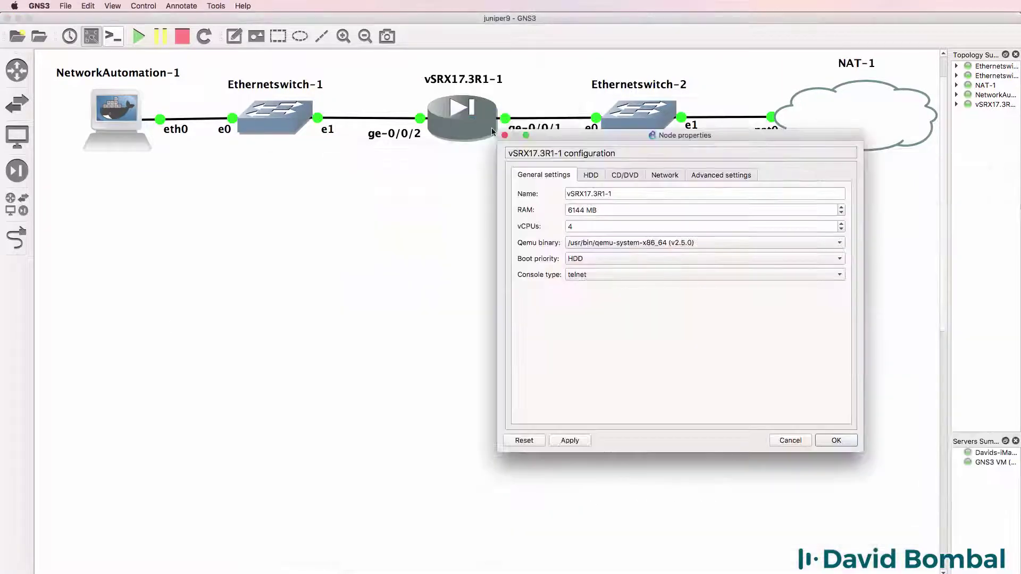
pyautogui.click(664, 175)
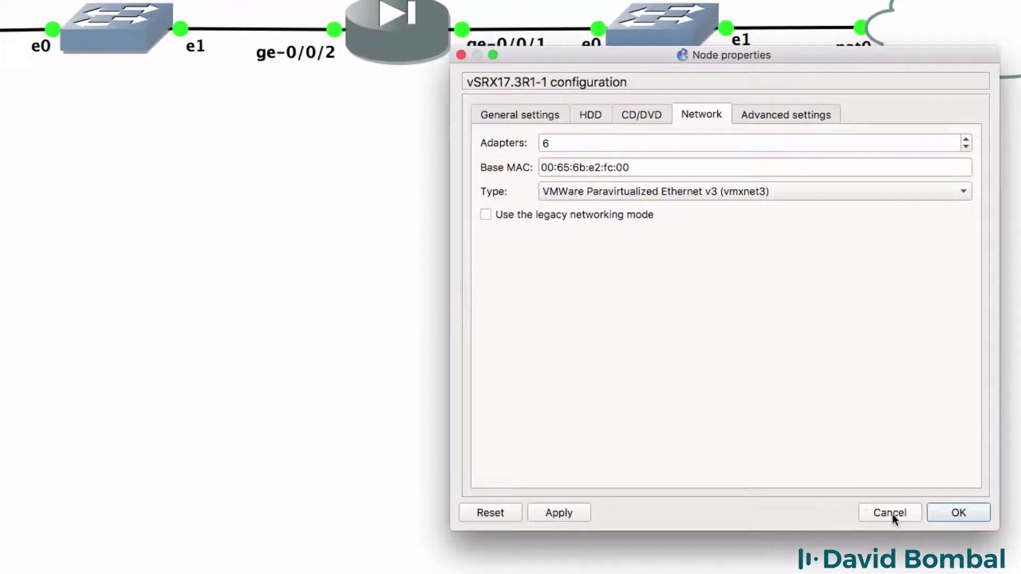
pyautogui.click(541, 118)
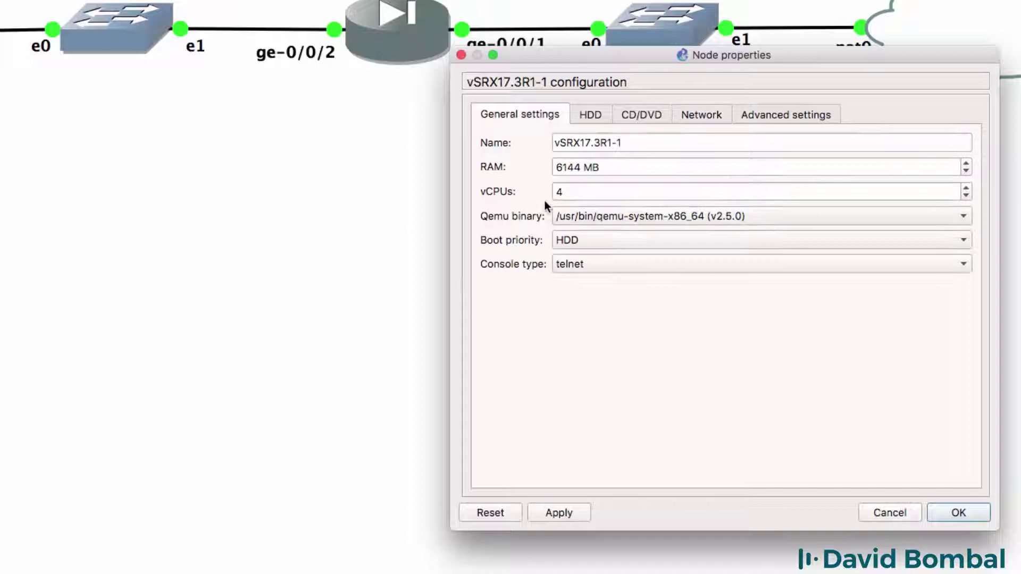
pyautogui.click(577, 193)
pyautogui.moveTo(619, 170); pyautogui.dragTo(526, 163)
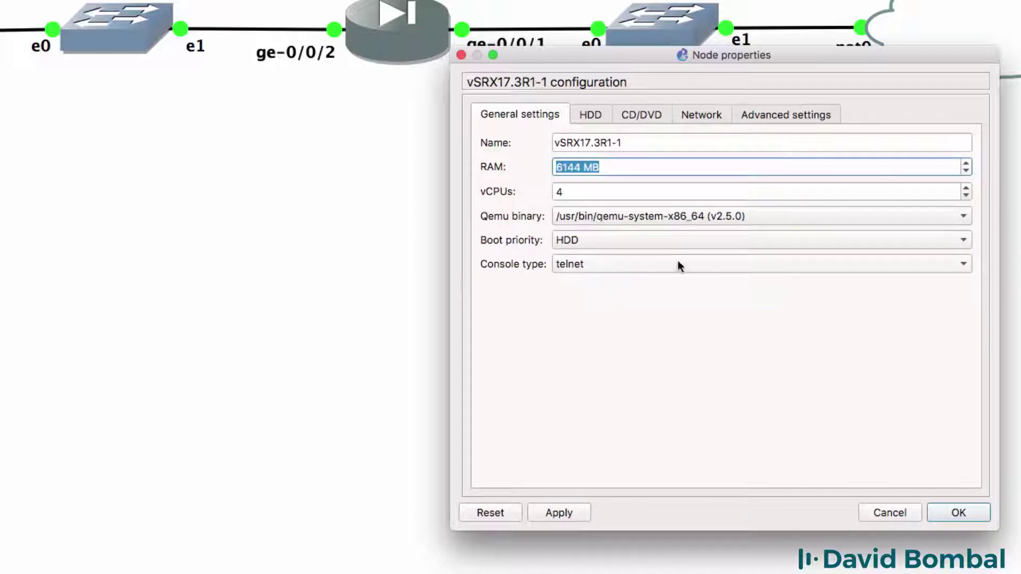
pyautogui.click(889, 512)
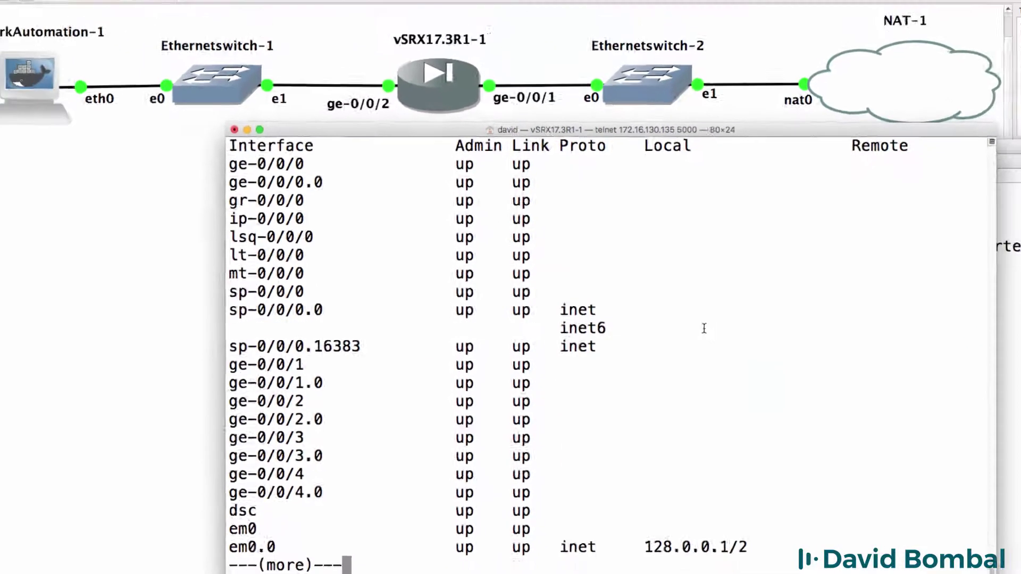
# Step: Quit the interface pager and run configure to reach the [edit] root# prompt
pyautogui.press('q')
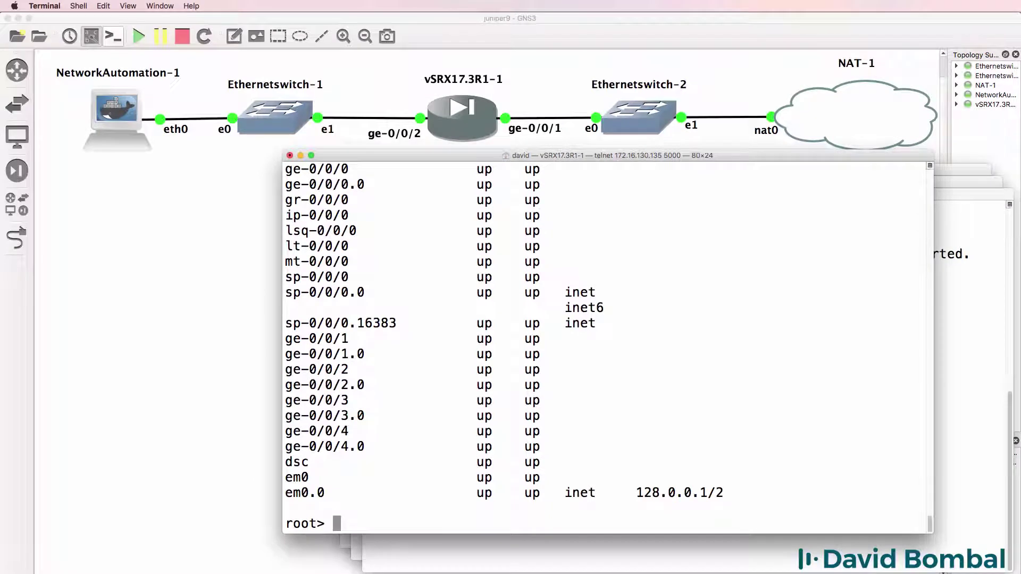
pyautogui.write('configure')
pyautogui.press('Return')
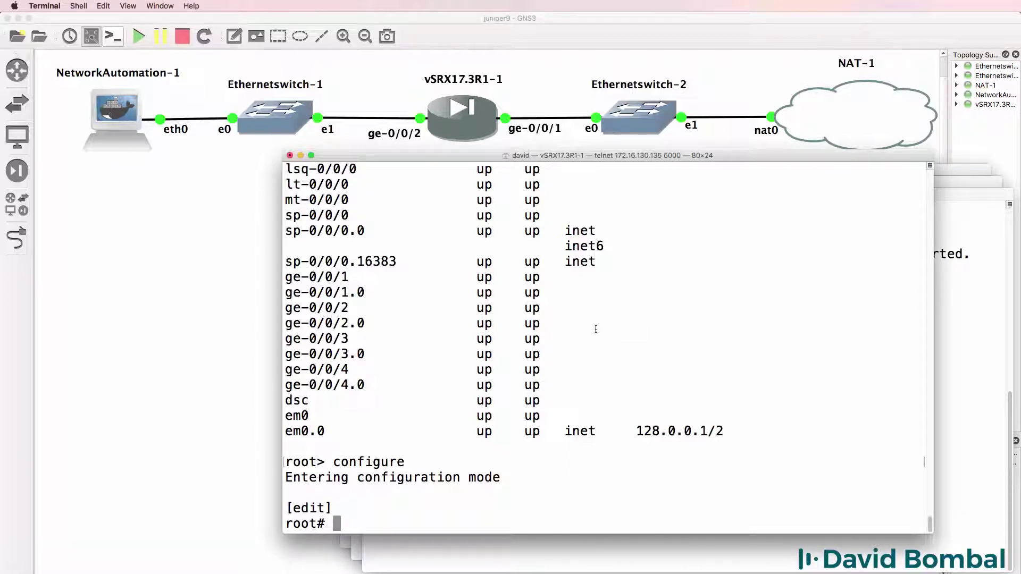
# Step: Set the root-authentication plain-text password, entering and confirming it
pyautogui.write('set system ')
pyautogui.write('root-authentication ')
pyautogui.write('?pl')
pyautogui.press('Tab')
pyautogui.write('?')
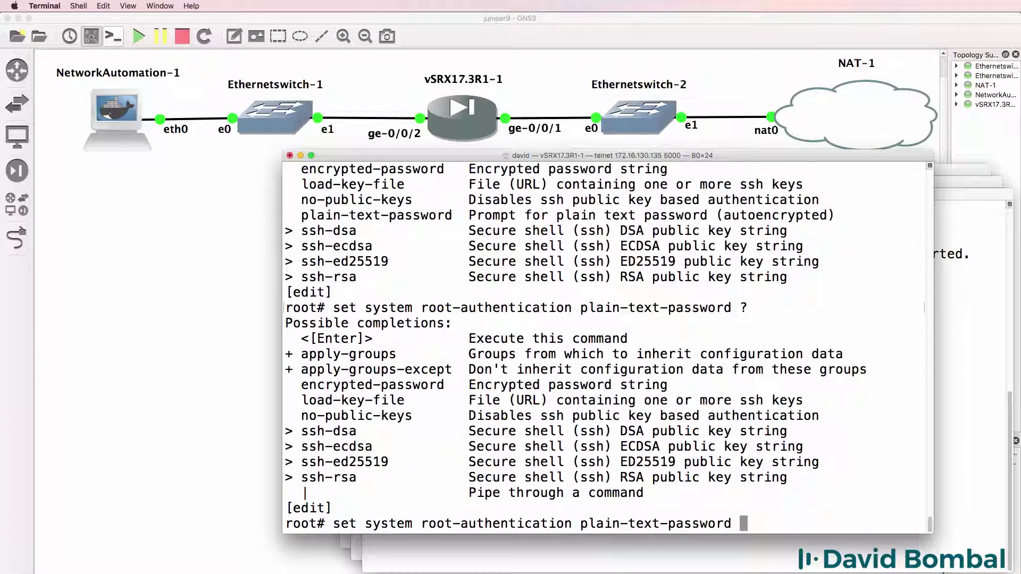
pyautogui.press('Return')
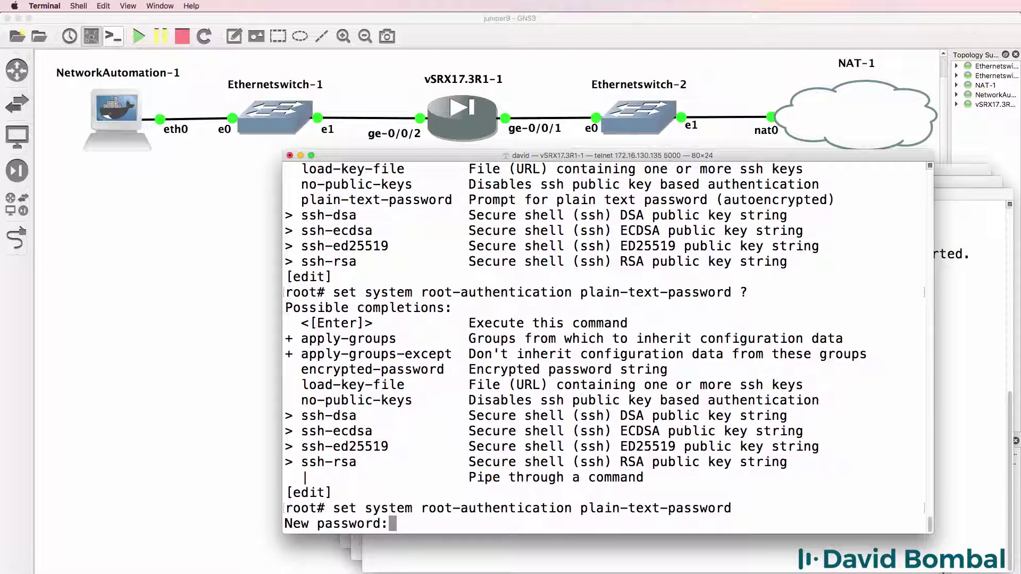
pyautogui.press('Return')
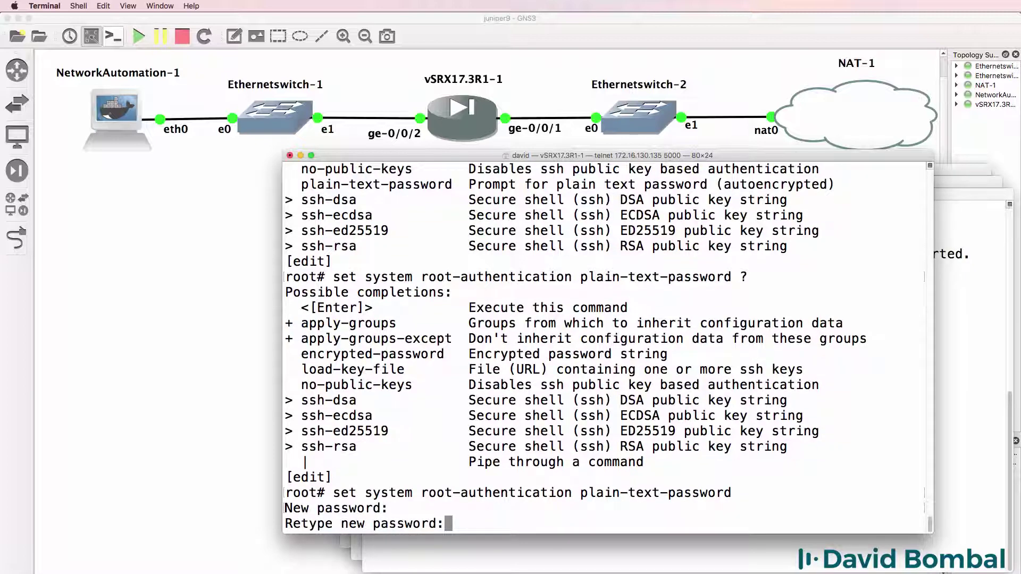
pyautogui.press('Return')
# Step: Set host name GNS3_VSRX1 and DNS name servers 8.8.8.8 and 8.8.4.4
pyautogui.write('set')
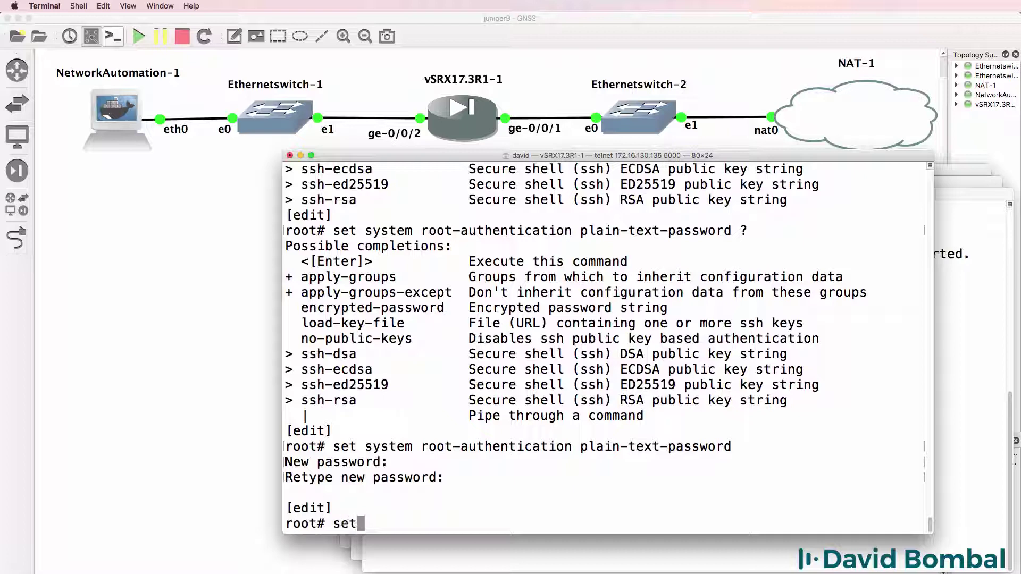
pyautogui.write(' system host-name ')
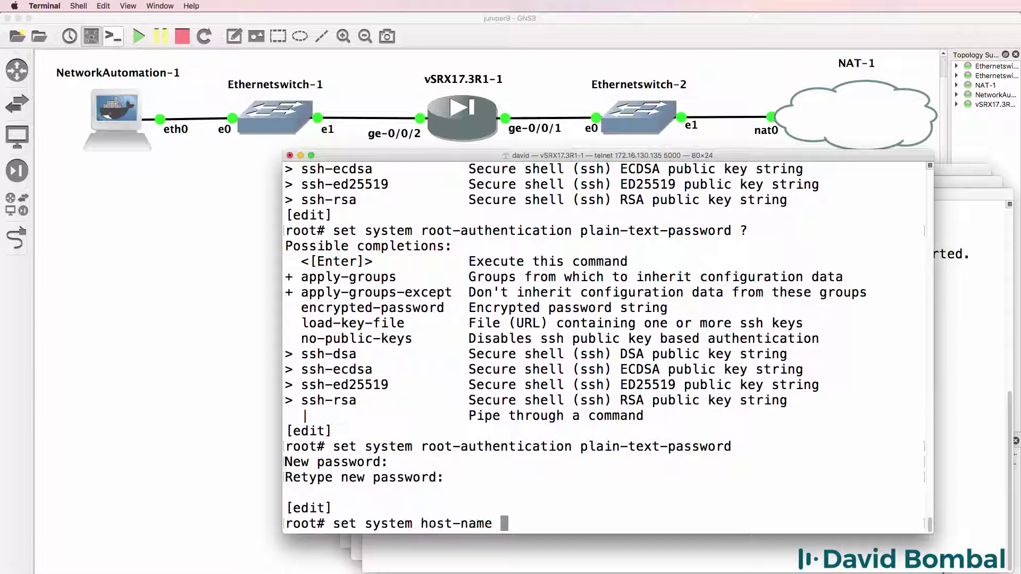
pyautogui.write('GNS3_VSRX1')
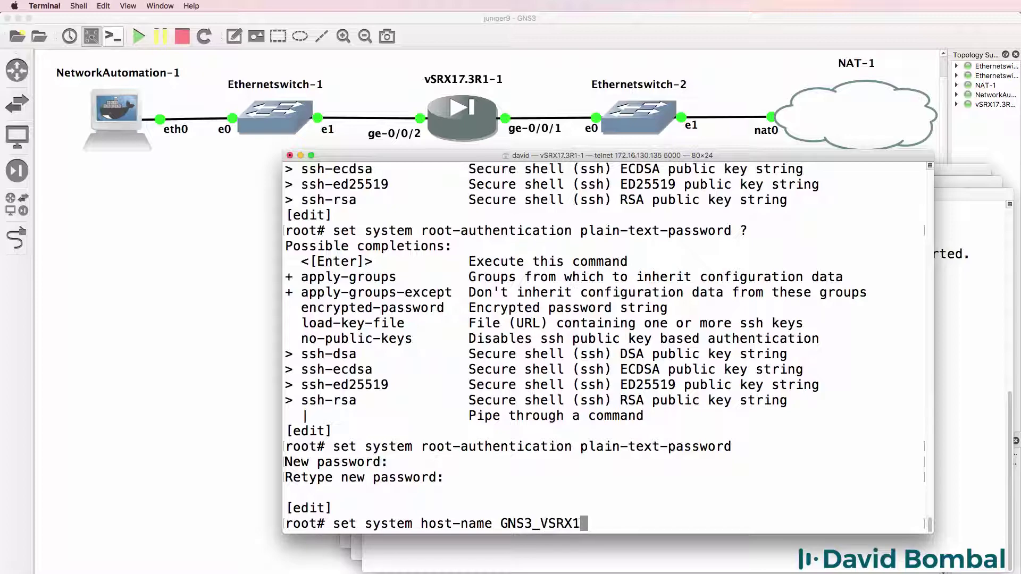
pyautogui.press('Return')
pyautogui.write('set system ')
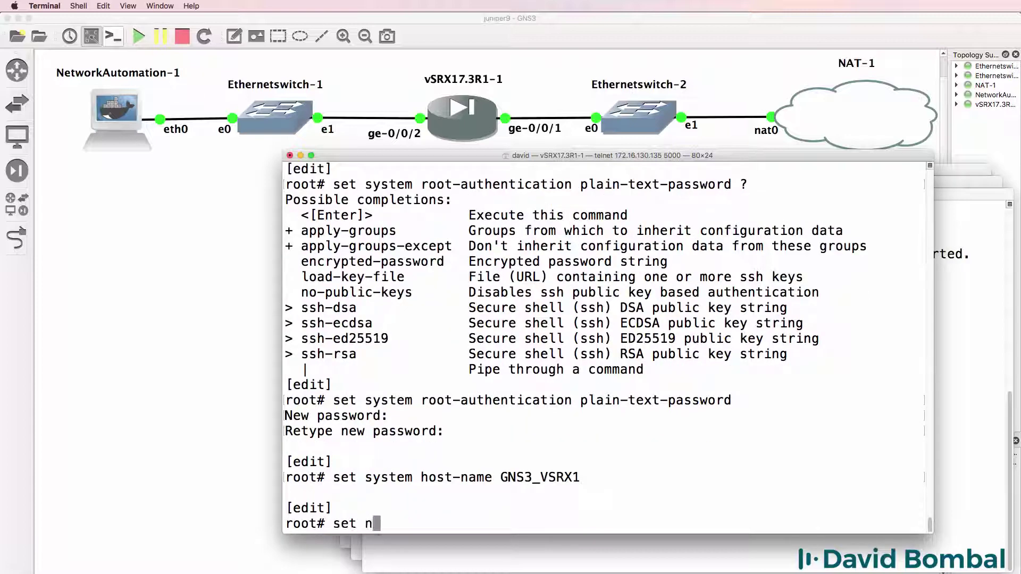
pyautogui.write('name-server ')
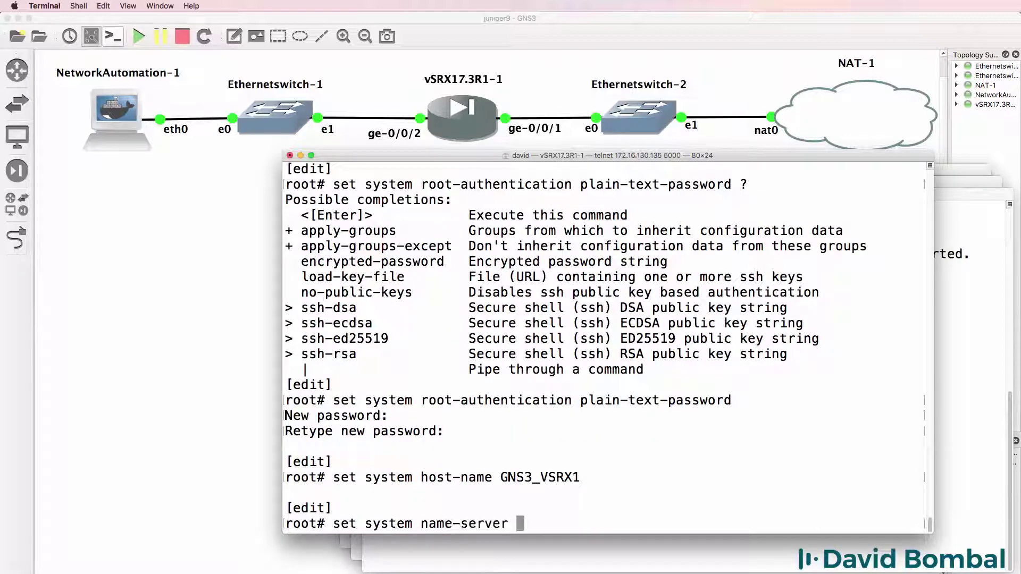
pyautogui.write('8.8.8.8')
pyautogui.press('Return')
pyautogui.press('Up')
pyautogui.press('BackSpace')
pyautogui.write('4.4')
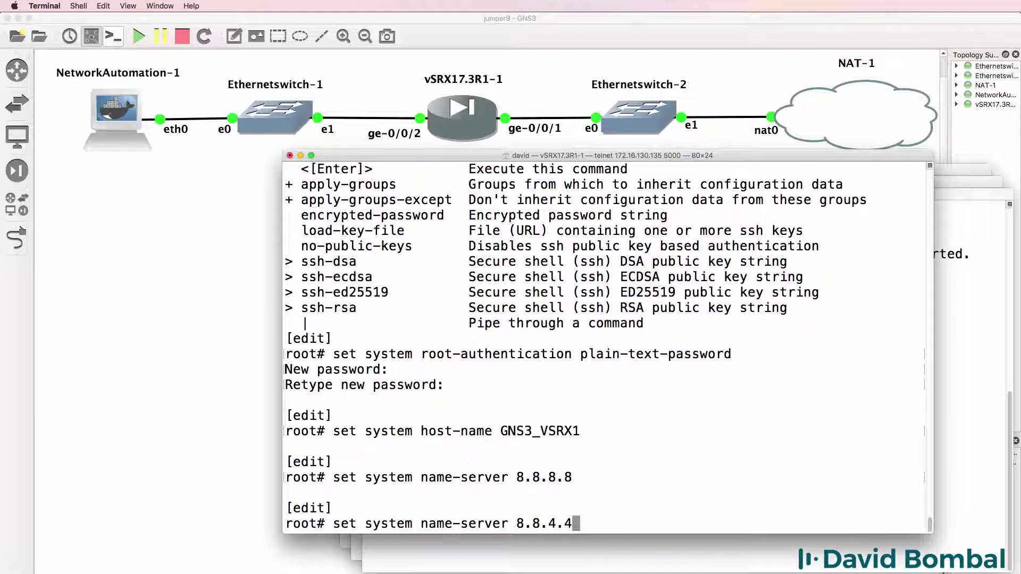
pyautogui.press('Return')
# Step: Set domain name gns3.com, enable SSH service, and commit the configuration
pyautogui.write('set s')
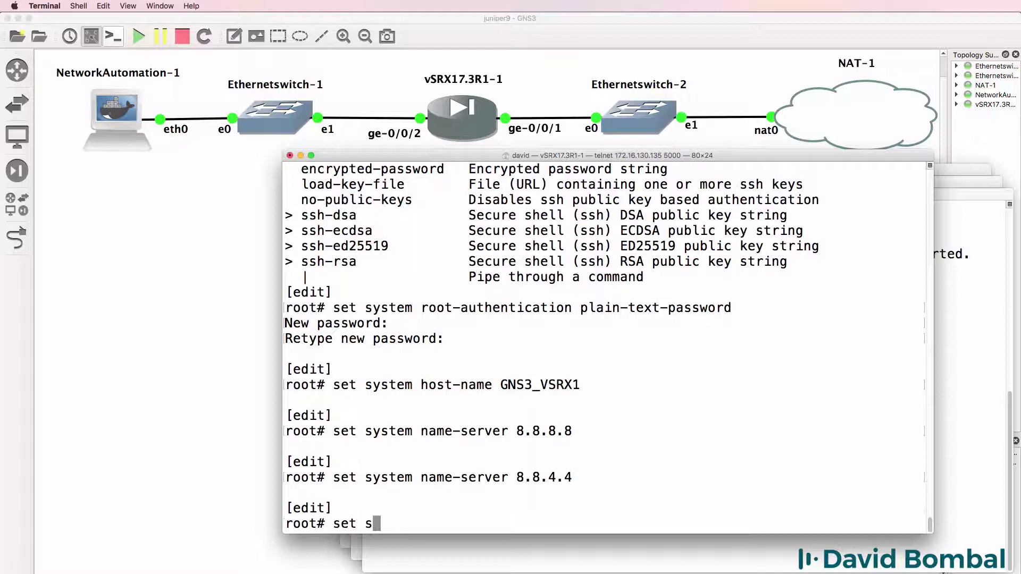
pyautogui.write('ystem domain-name gns3.com')
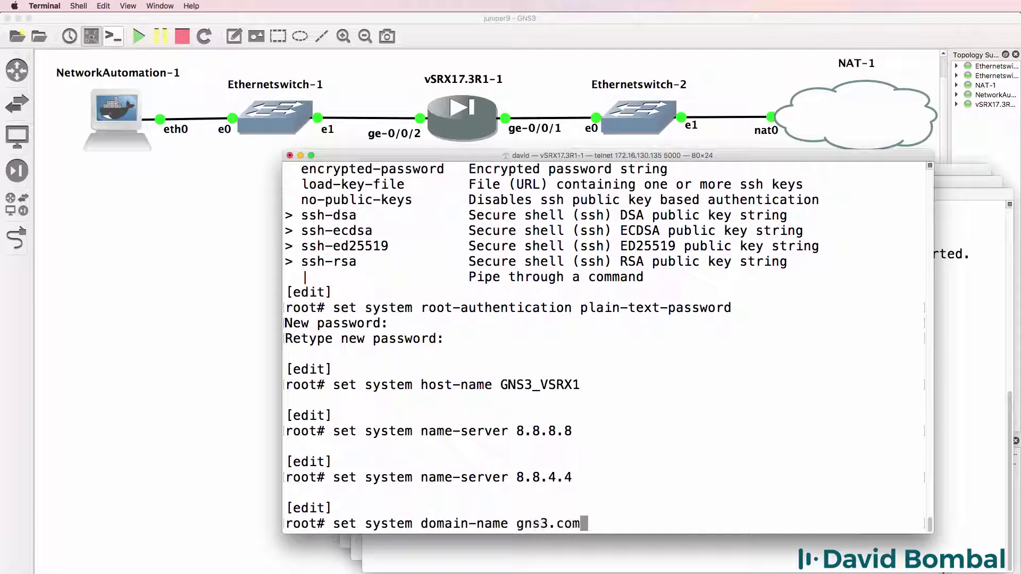
pyautogui.press('Return')
pyautogui.write('set system services ssh')
pyautogui.press('Return')
pyautogui.write('commit')
pyautogui.press('Return')
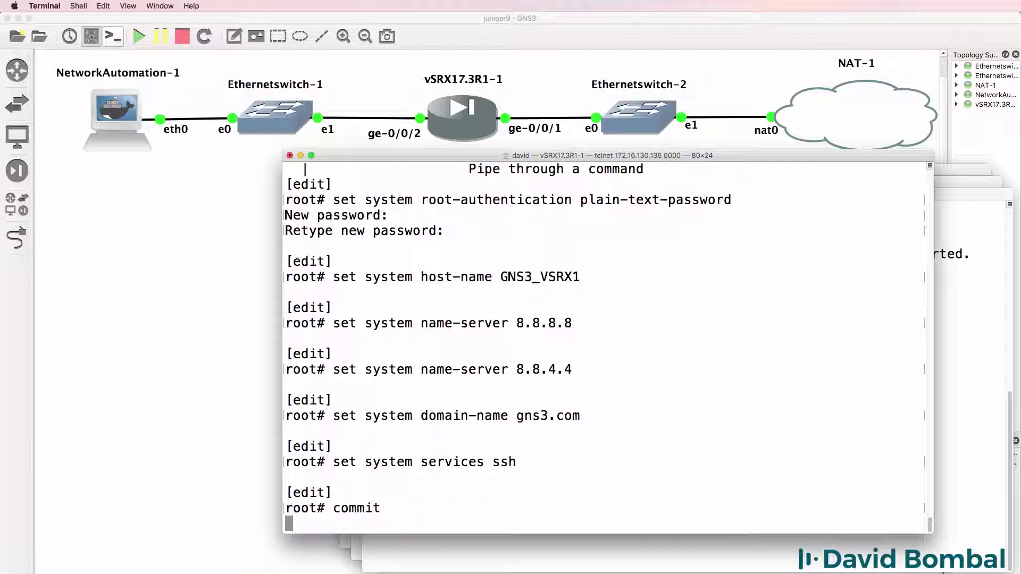
pyautogui.press('super+Tab')
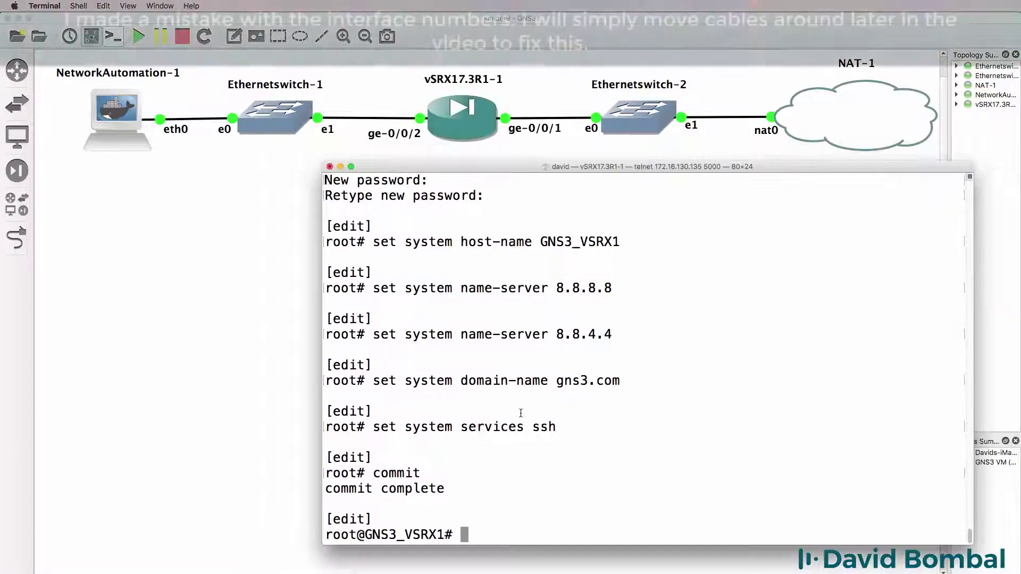
# Step: Set address 192.168.122.2/24 on ge-0/0/1 unit 0 family inet, fixing the interface name
pyautogui.write('set interfaces ')
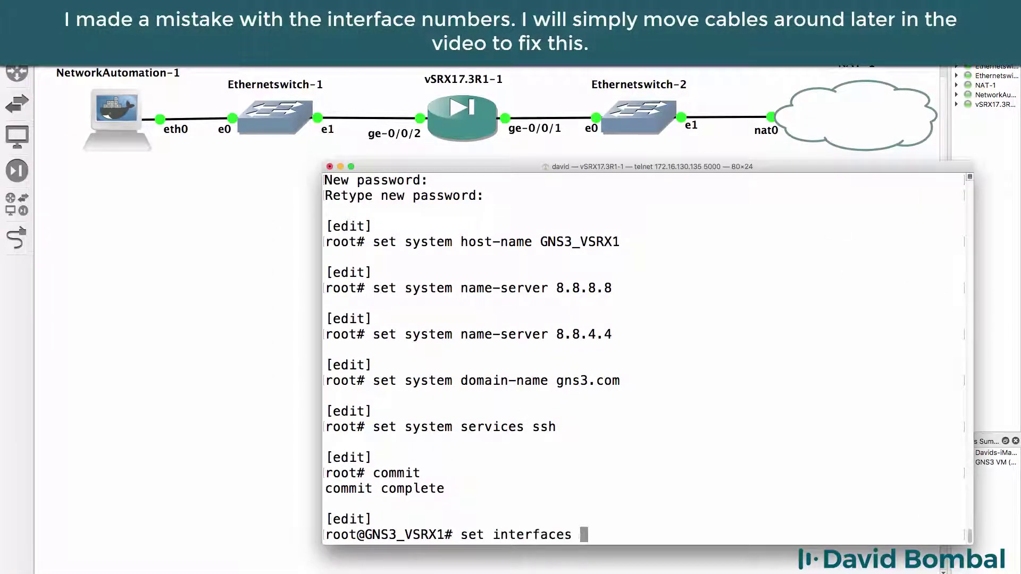
pyautogui.write('g0/0/1 u')
pyautogui.write('n')
pyautogui.press('Tab')
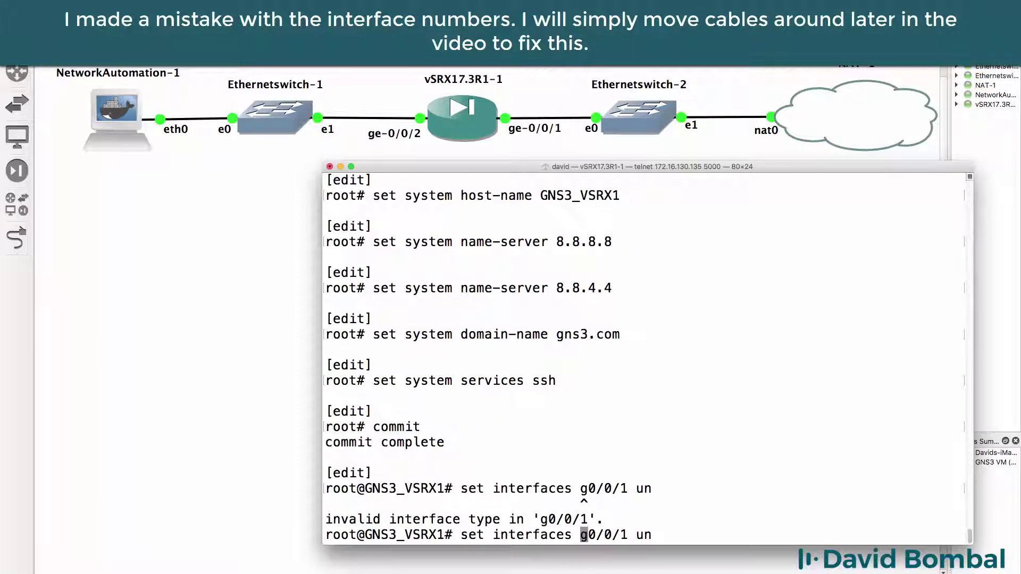
pyautogui.write('e')
pyautogui.press('Right')
pyautogui.press('Right')
pyautogui.press('Right')
pyautogui.press('Right')
pyautogui.press('Right')
pyautogui.press('Right')
pyautogui.press('Right')
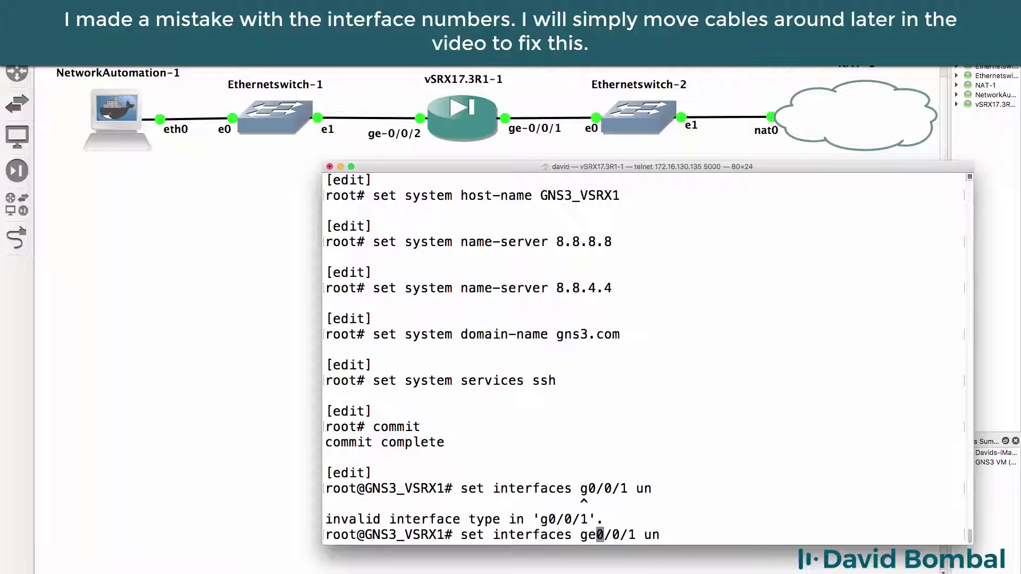
pyautogui.press('Tab')
pyautogui.write('0 ?family ?inet ')
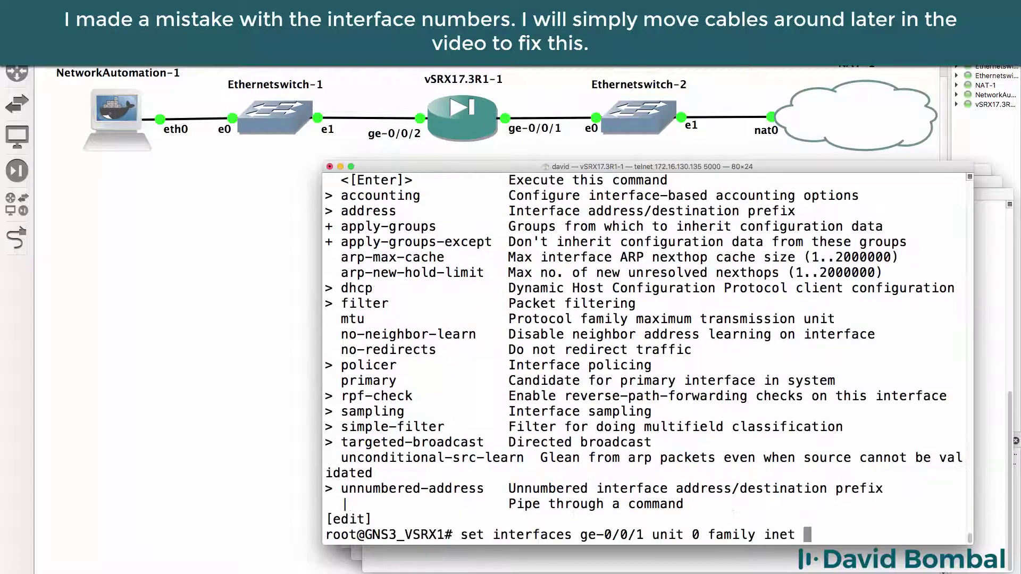
pyautogui.write('?address ')
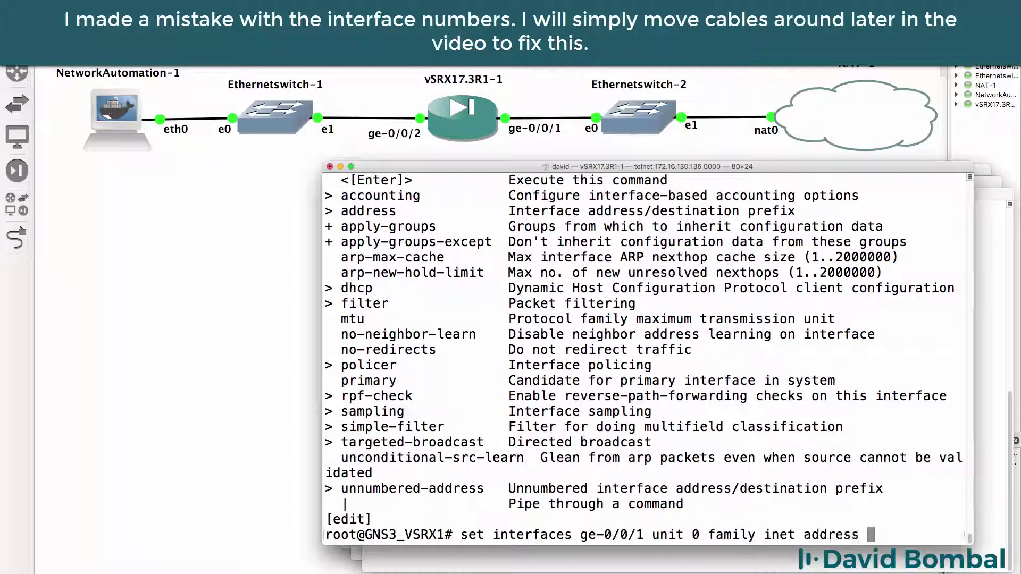
pyautogui.write('?192.168.12')
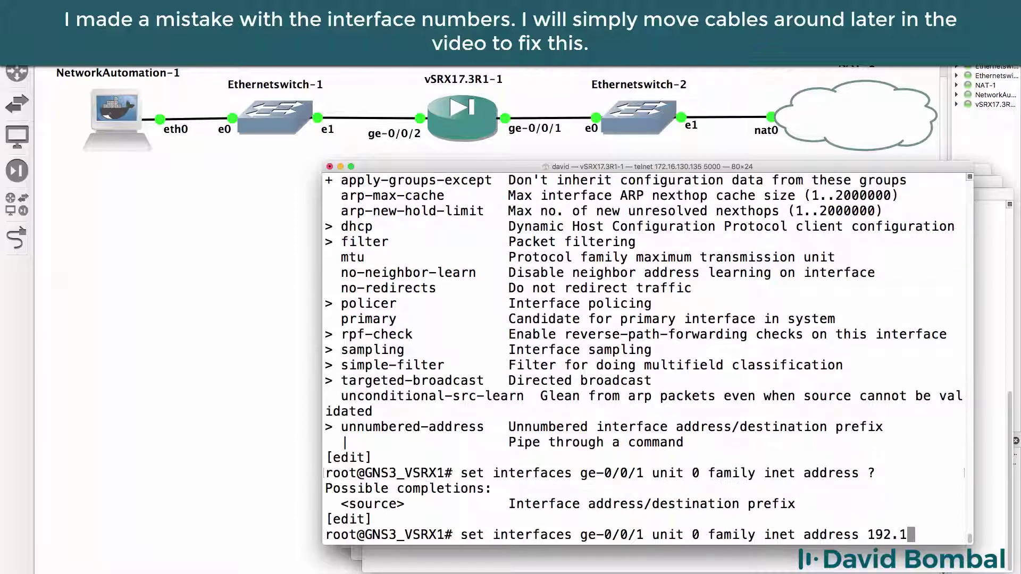
pyautogui.write('2.2/24')
pyautogui.press('Return')
# Step: Set address 10.1.1.254/24 on ge-0/0/0 unit 0 family inet, using ? help along the way
pyautogui.write('set interfaces ge-0/0/1')
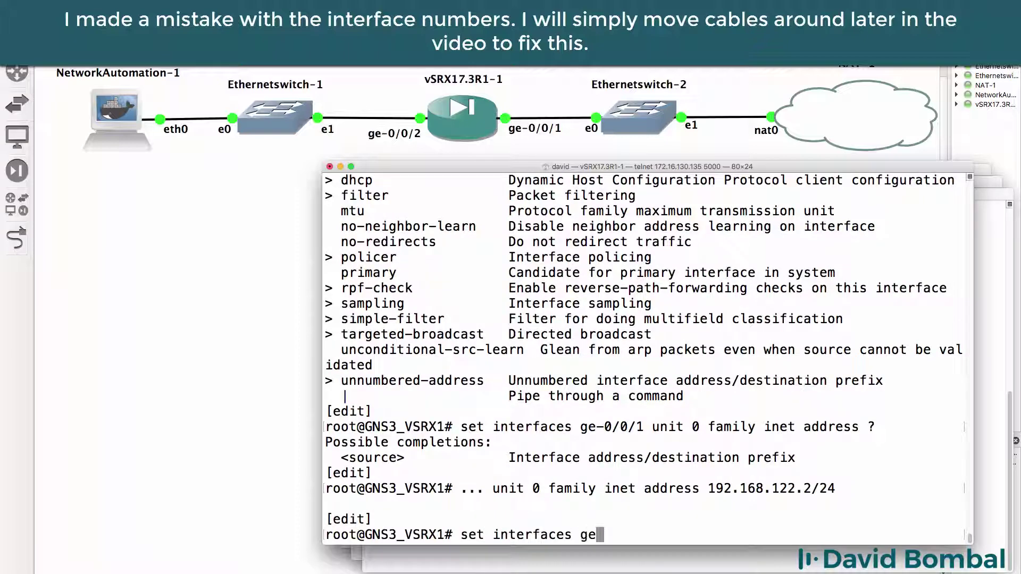
pyautogui.press('BackSpace')
pyautogui.press('BackSpace')
pyautogui.write('0 ?')
pyautogui.press('space')
pyautogui.write('unitt')
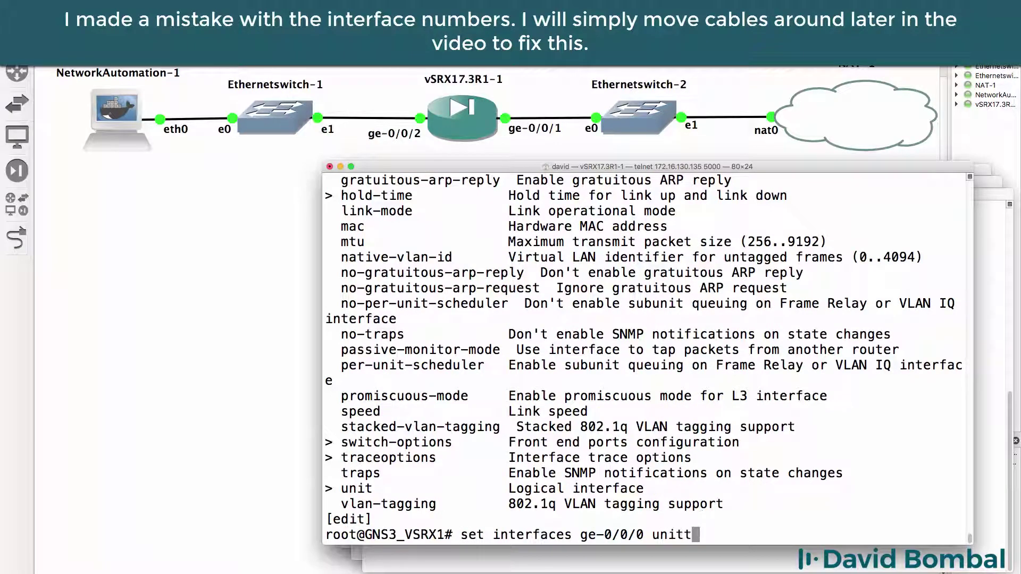
pyautogui.press('BackSpace')
pyautogui.write('0 ?')
pyautogui.press('space')
pyautogui.write('f')
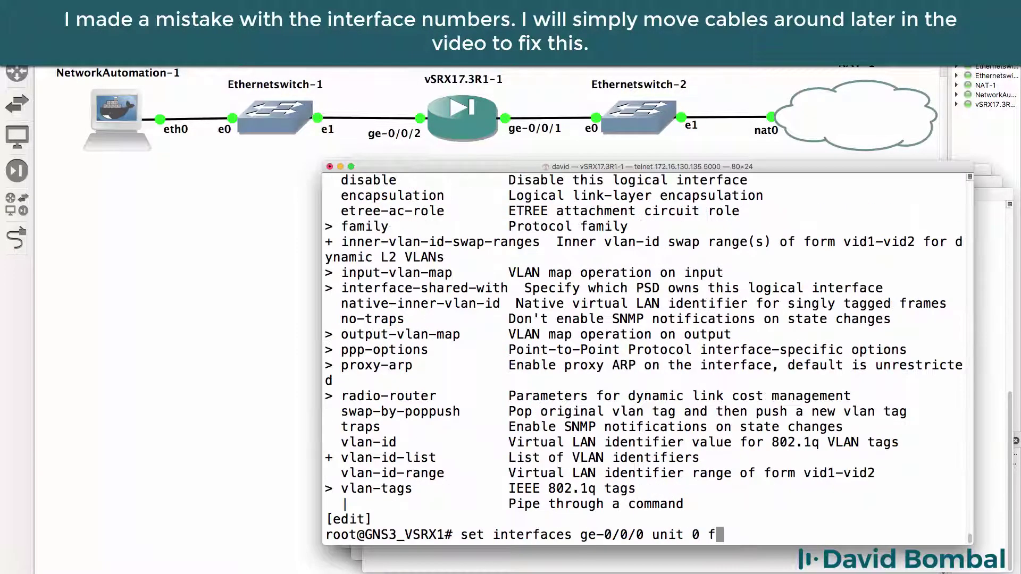
pyautogui.write('amily inet')
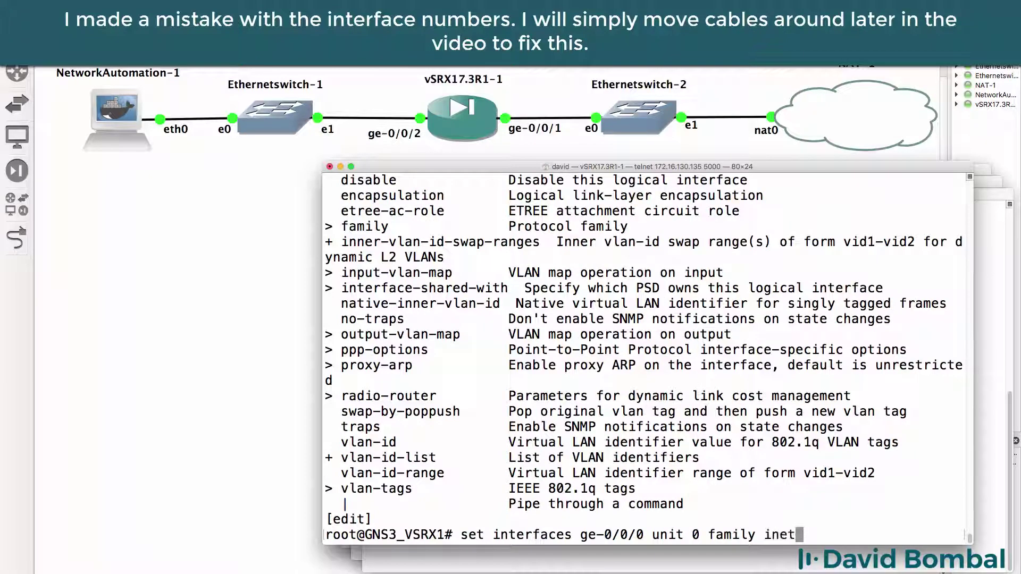
pyautogui.write(' ?')
pyautogui.press('space')
pyautogui.write('address 10.1.1')
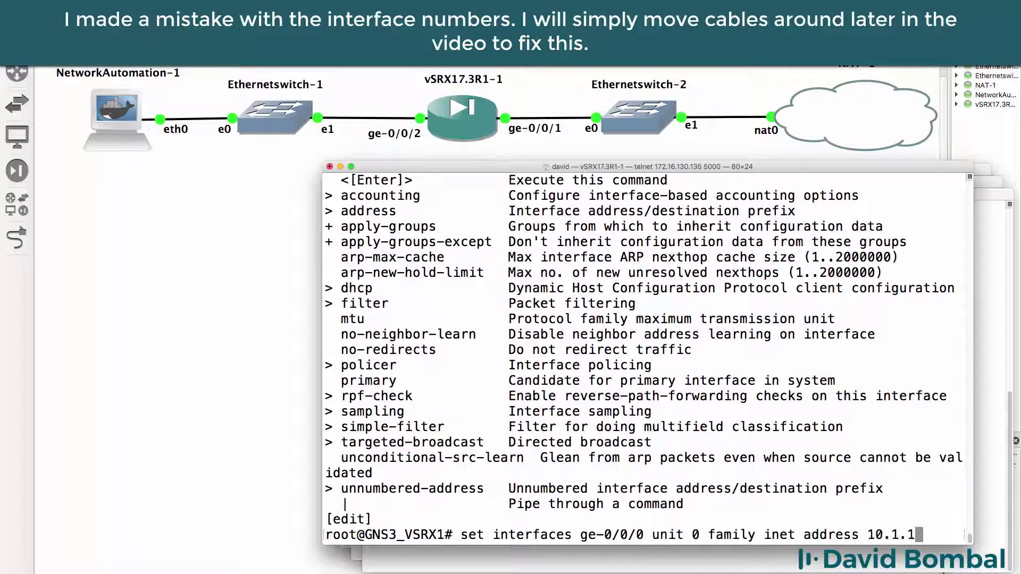
pyautogui.write('.254/24')
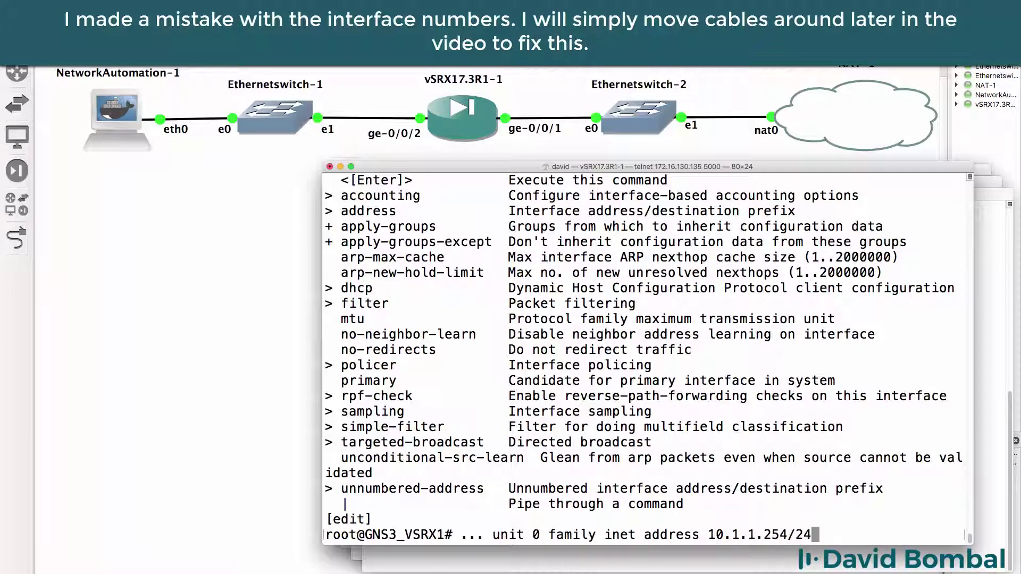
pyautogui.press('Return')
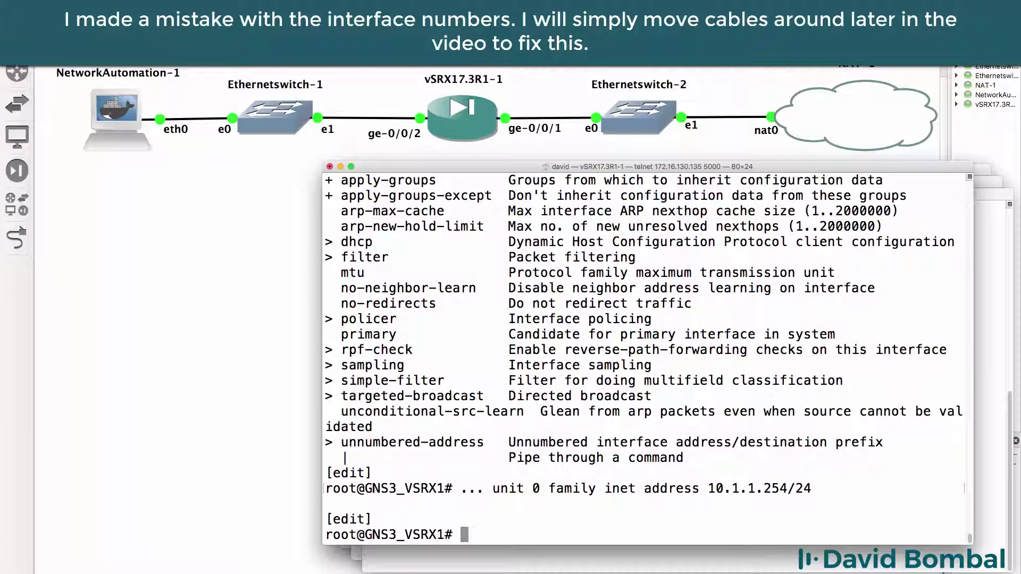
pyautogui.write('com')
pyautogui.press('BackSpace')
pyautogui.press('BackSpace')
pyautogui.press('BackSpace')
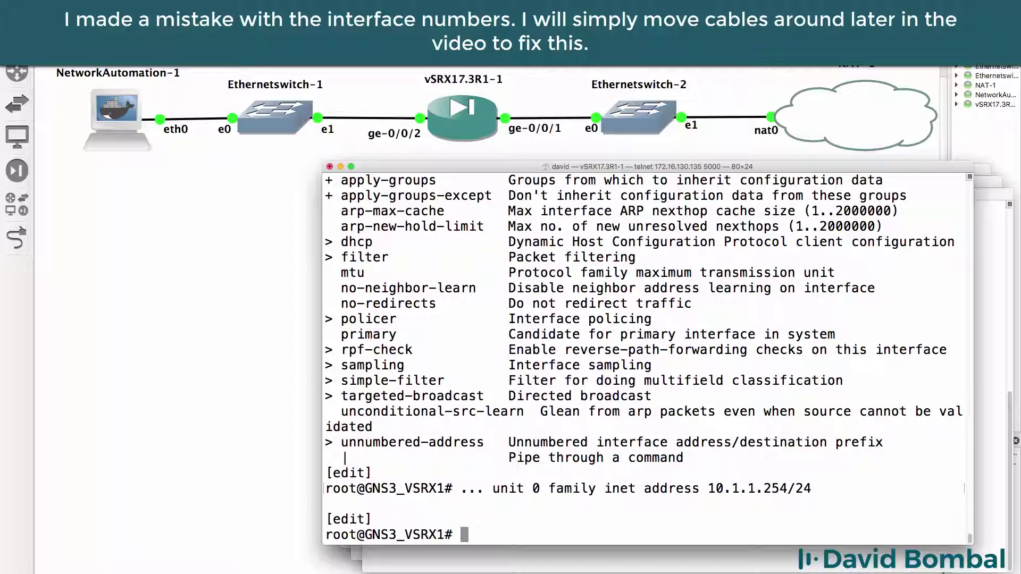
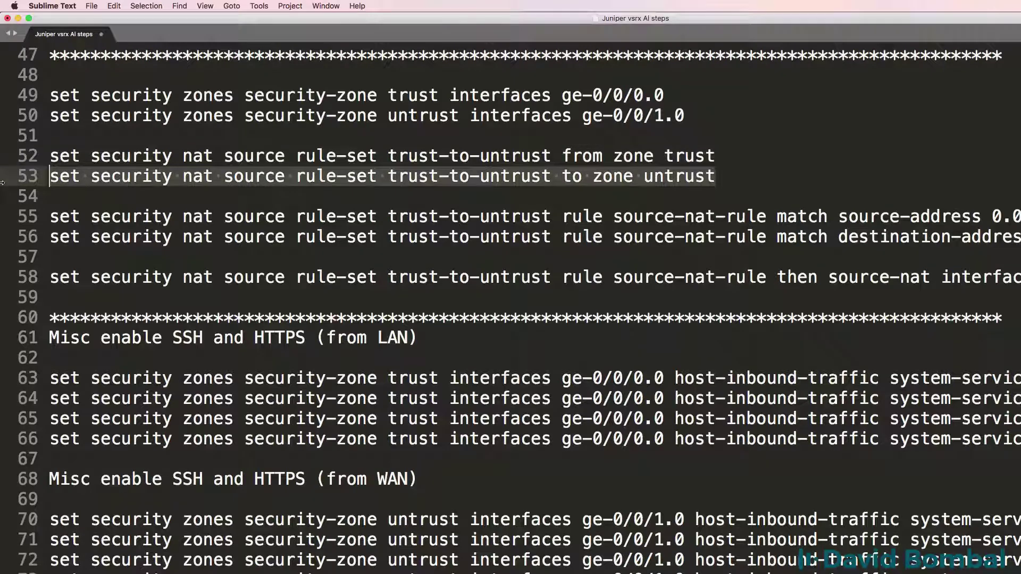
# Step: Enter the NAT rule's to-zone untrust and its source-address match on the vSRX
pyautogui.write('set security nat source rule-set trust-to-untrust to zone untrust')
pyautogui.press('Return')
pyautogui.click(158, 218)
pyautogui.press('Down')
pyautogui.press('Down')
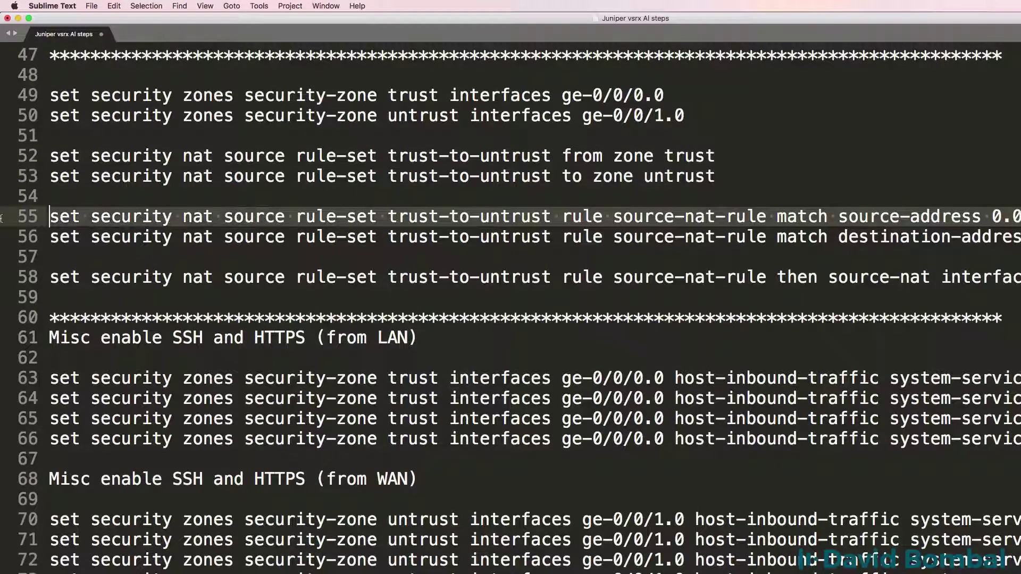
pyautogui.press('super+c')
pyautogui.press('super+Tab')
pyautogui.press('super+v')
pyautogui.press('Return')
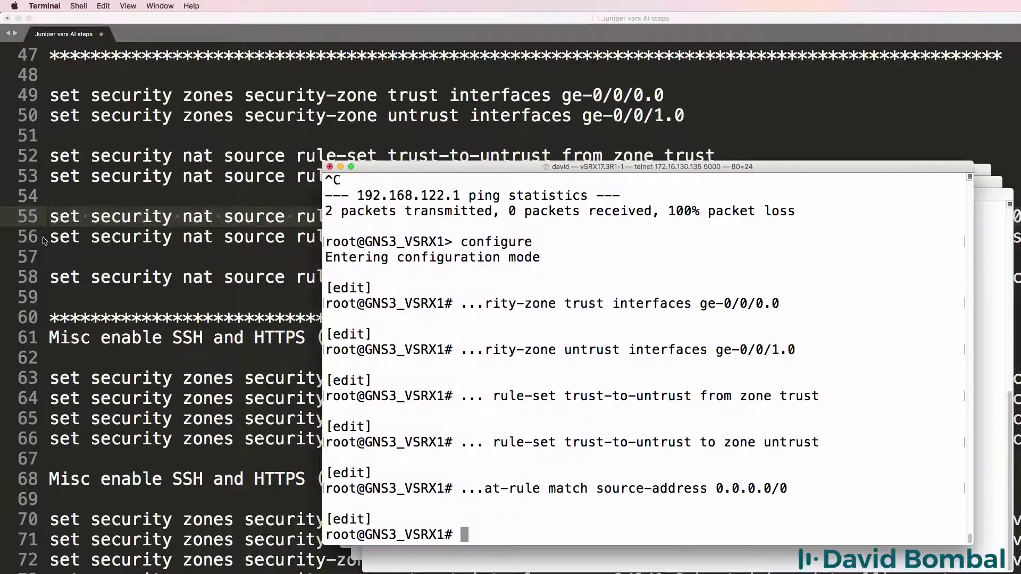
# Step: Add the rule's destination-address match and source-nat interface translation from lines 56 and 58
pyautogui.press('super+Tab')
pyautogui.press('Down')
pyautogui.press('super+c')
pyautogui.press('super+Tab')
pyautogui.press('super+v')
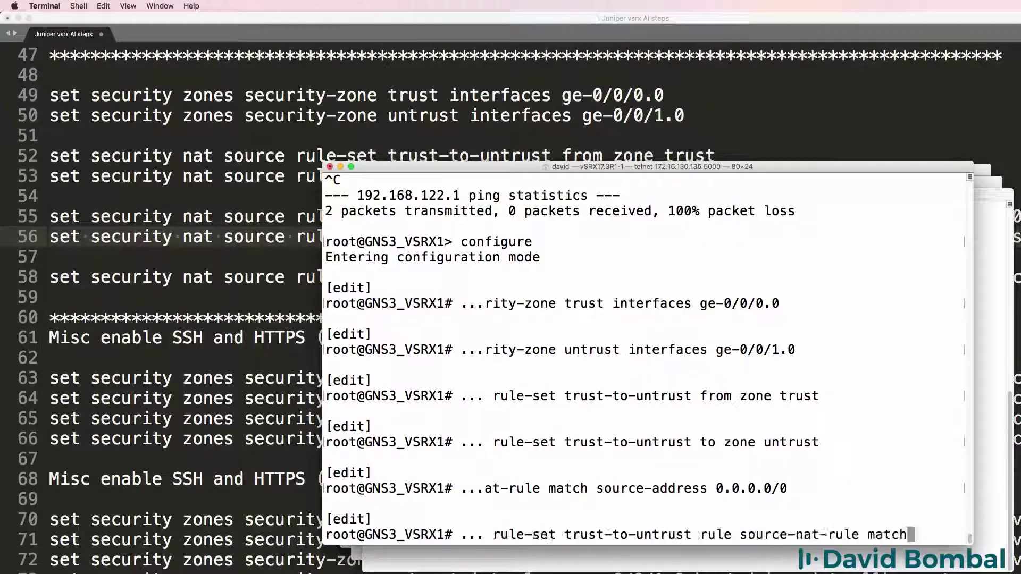
pyautogui.press('Return')
pyautogui.press('super+Tab')
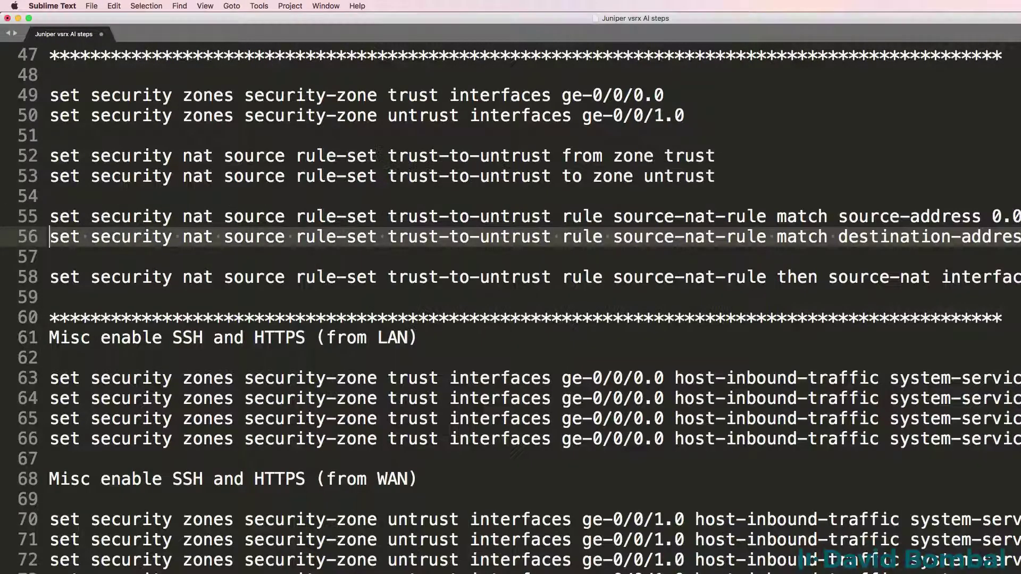
pyautogui.click(9, 282)
pyautogui.press('super+c')
pyautogui.press('super+Tab')
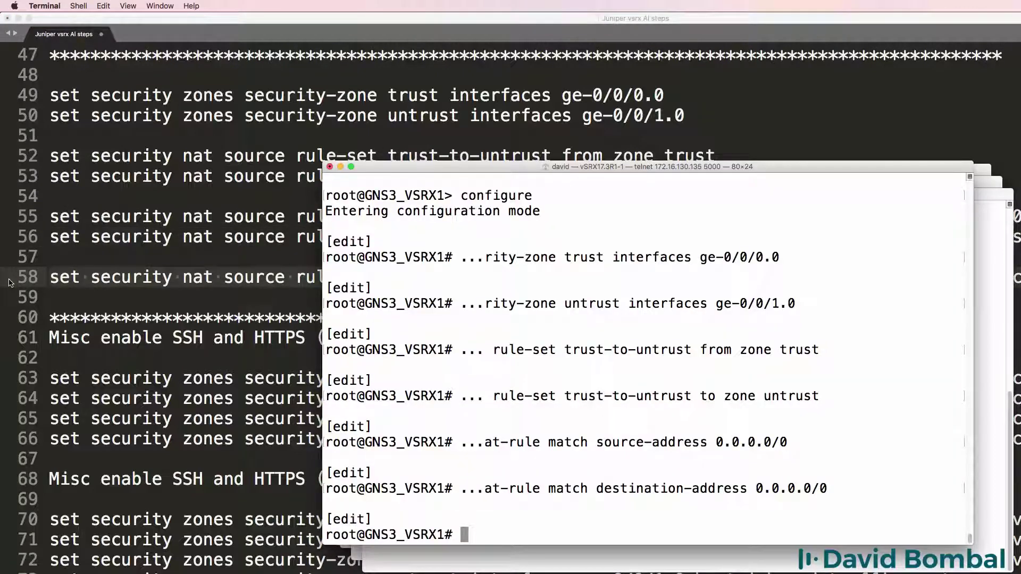
pyautogui.press('super+v')
pyautogui.press('Return')
# Step: Commit the zone and source NAT configuration
pyautogui.write('commit')
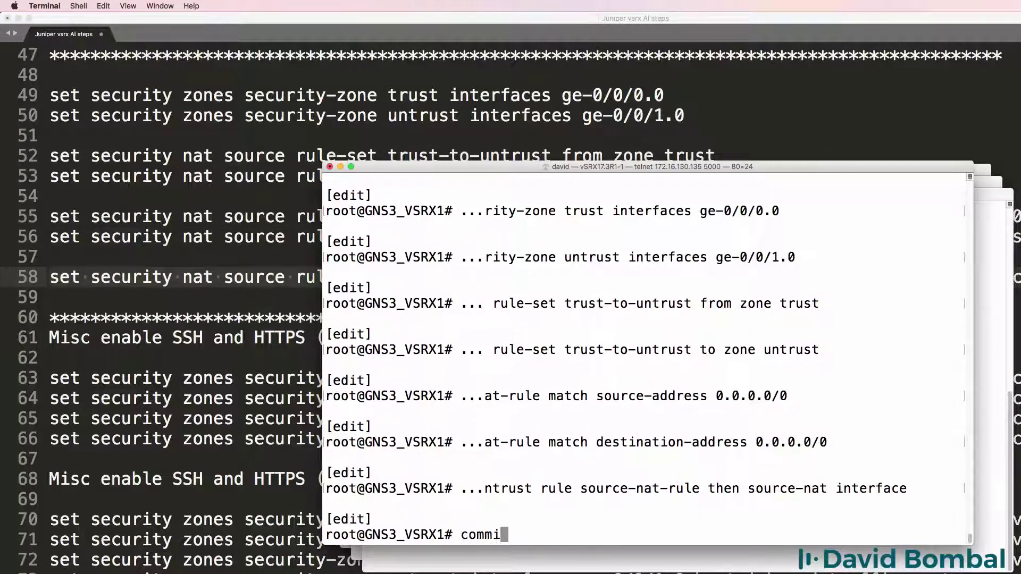
pyautogui.press('Return')
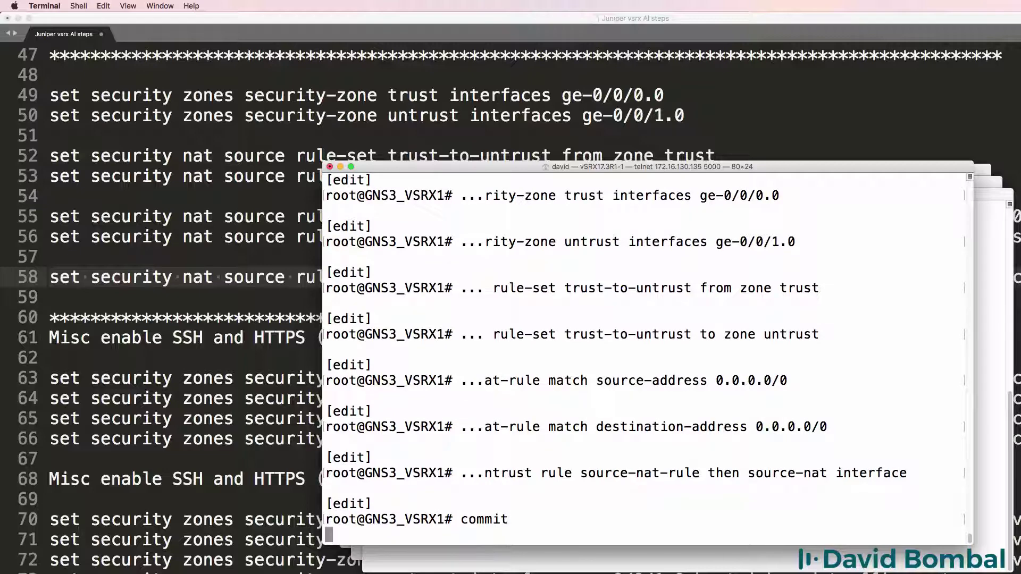
pyautogui.press('super+Tab')
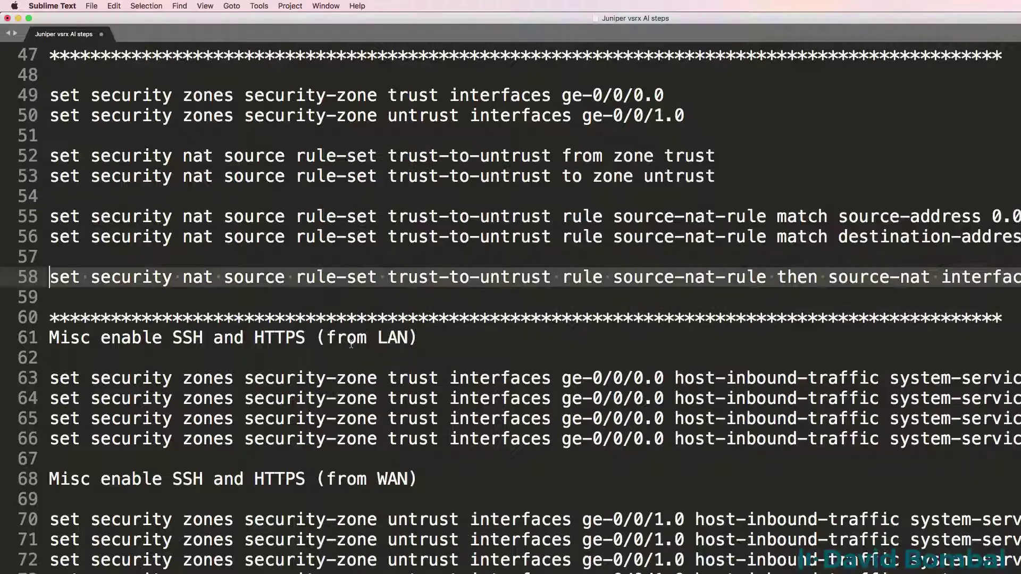
pyautogui.scroll(-2, 21, 290)
# Step: Allow ping and HTTP host-inbound system services on trust interface ge-0/0/0.0
pyautogui.moveTo(10, 295); pyautogui.dragTo(1, 284)
pyautogui.click(5, 291)
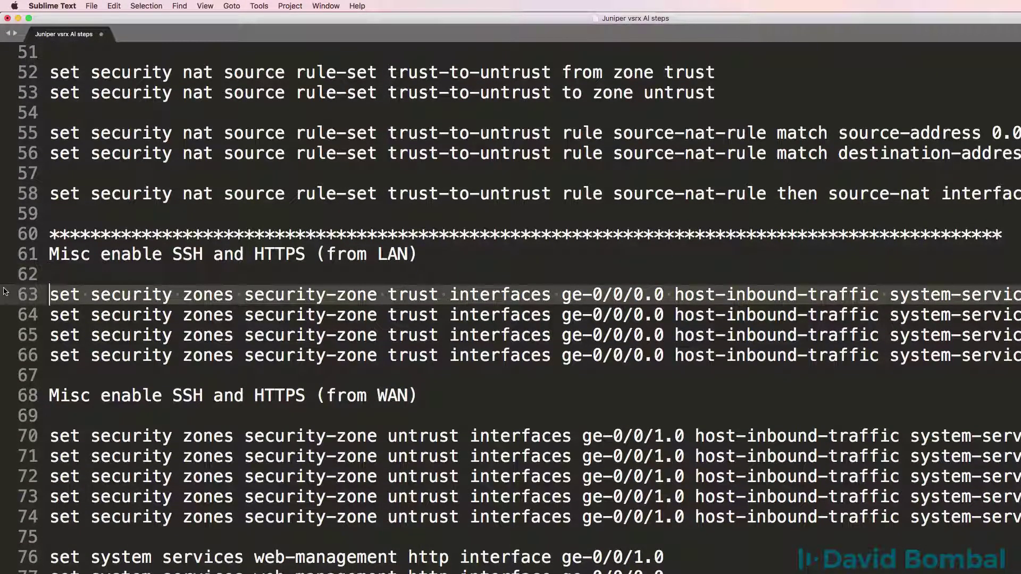
pyautogui.press('super+Tab')
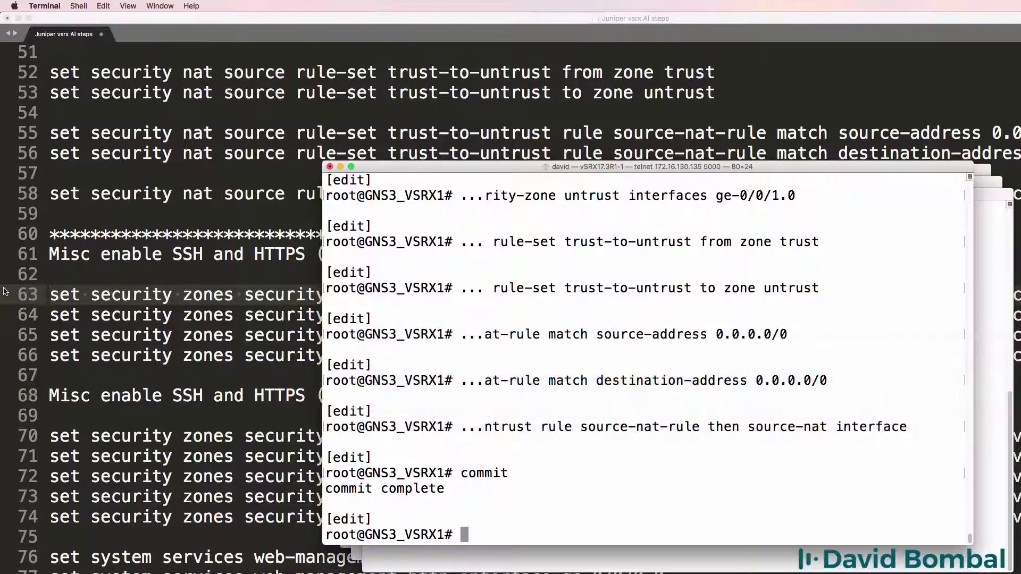
pyautogui.press('super+v')
pyautogui.press('Return')
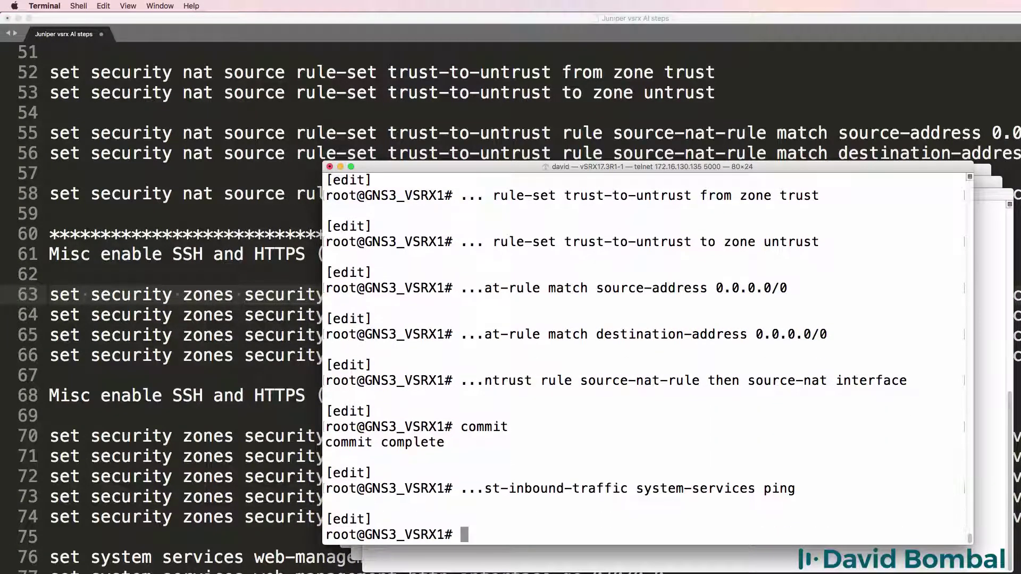
pyautogui.press('super+v')
pyautogui.press('BackSpace')
pyautogui.press('BackSpace')
pyautogui.press('BackSpace')
pyautogui.press('BackSpace')
pyautogui.write('http')
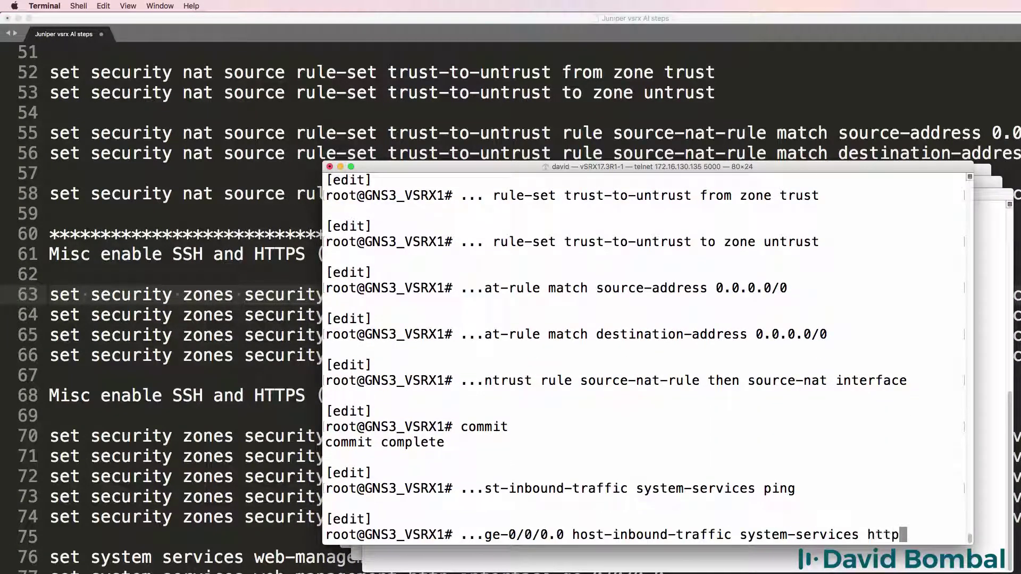
pyautogui.press('Return')
# Step: Add HTTPS and SSH to ge-0/0/0.0's host-inbound system services
pyautogui.press('Up')
pyautogui.write('s')
pyautogui.press('Return')
pyautogui.press('Up')
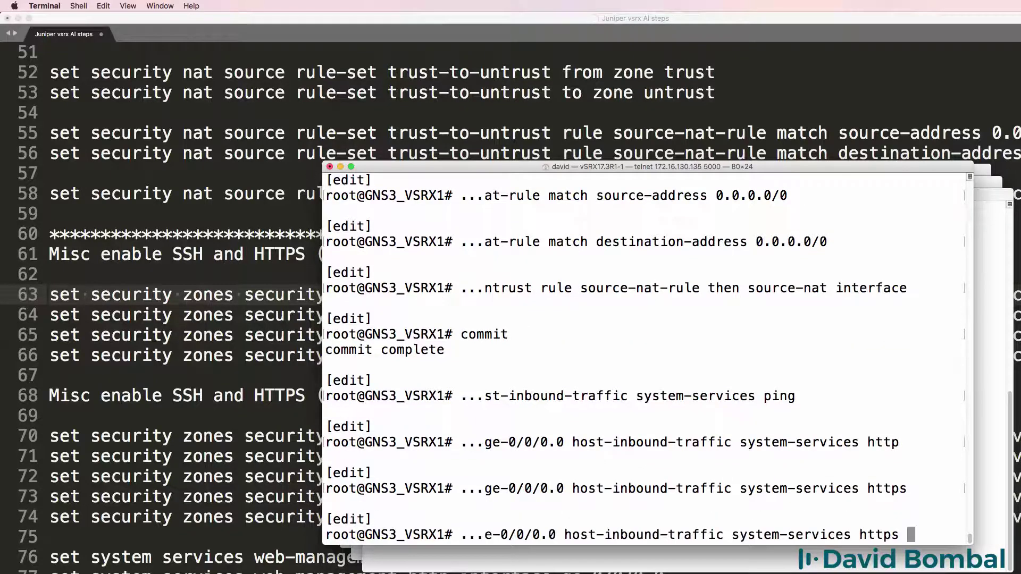
pyautogui.press('BackSpace')
pyautogui.press('BackSpace')
pyautogui.press('BackSpace')
pyautogui.press('BackSpace')
pyautogui.press('BackSpace')
pyautogui.press('BackSpace')
pyautogui.write('ssh')
pyautogui.press('Return')
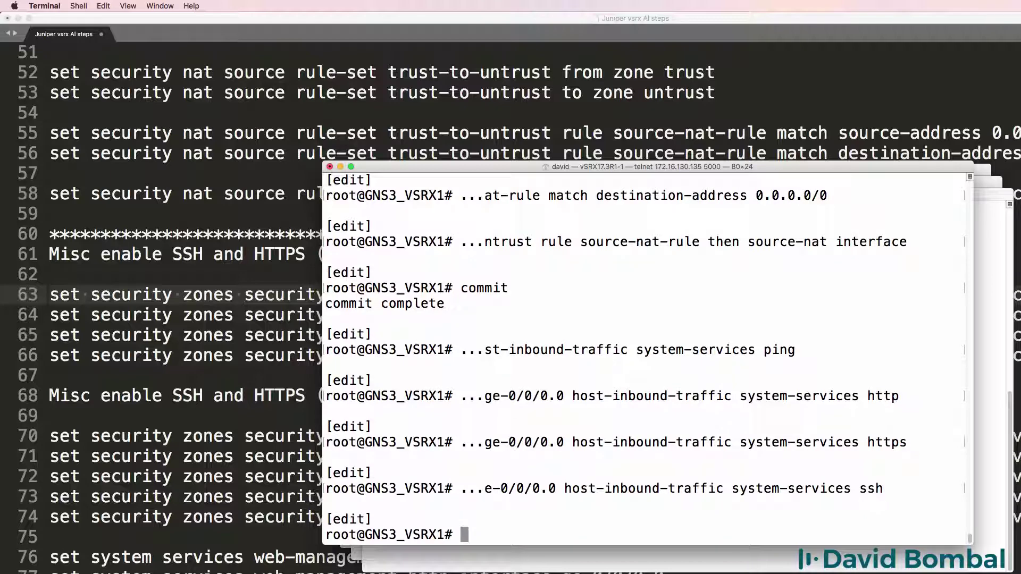
# Step: Apply the untrust-zone host-inbound service command from line 70 on ge-0/0/1.0
pyautogui.press('super+Tab')
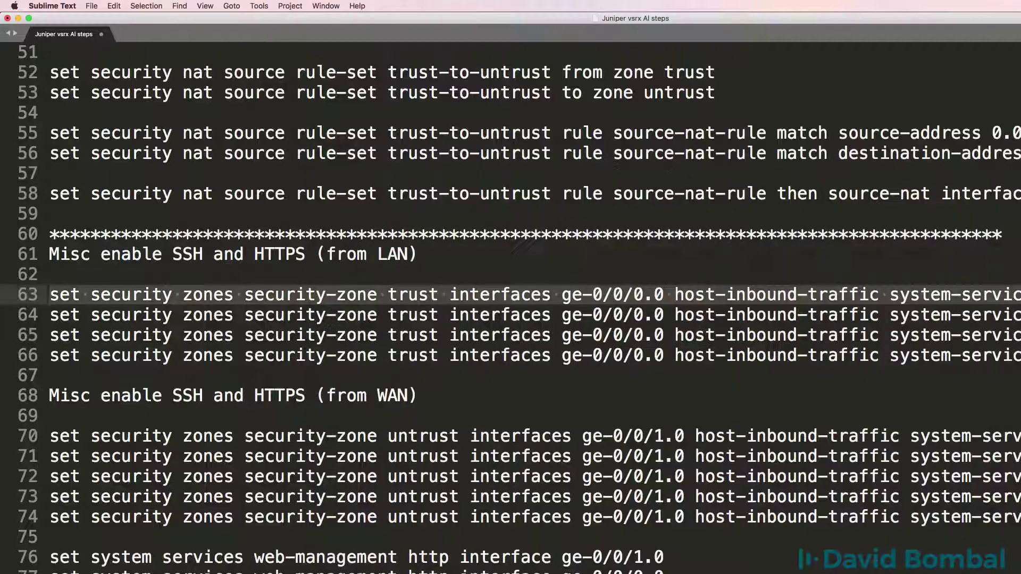
pyautogui.click(2, 456)
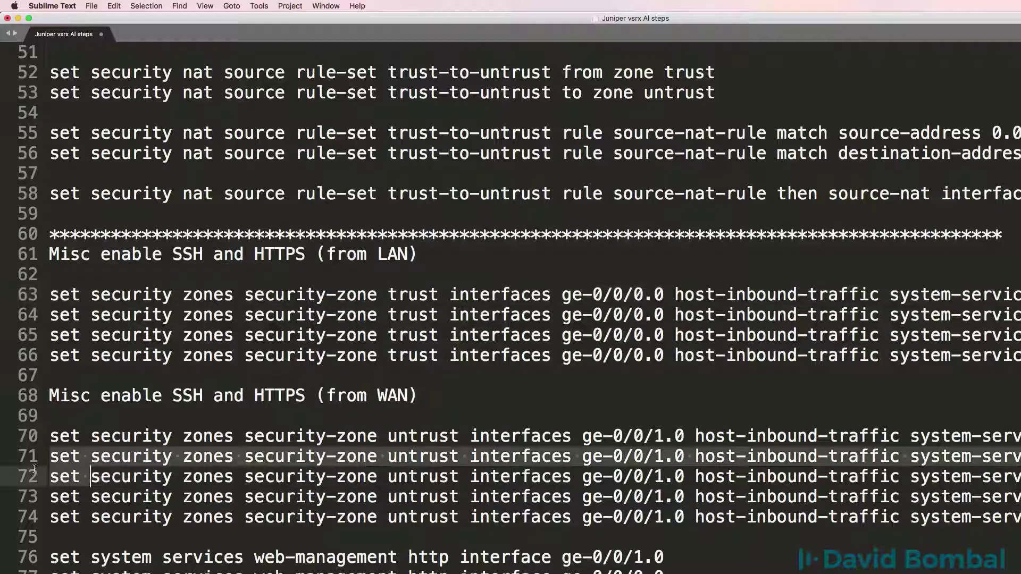
pyautogui.click(2, 436)
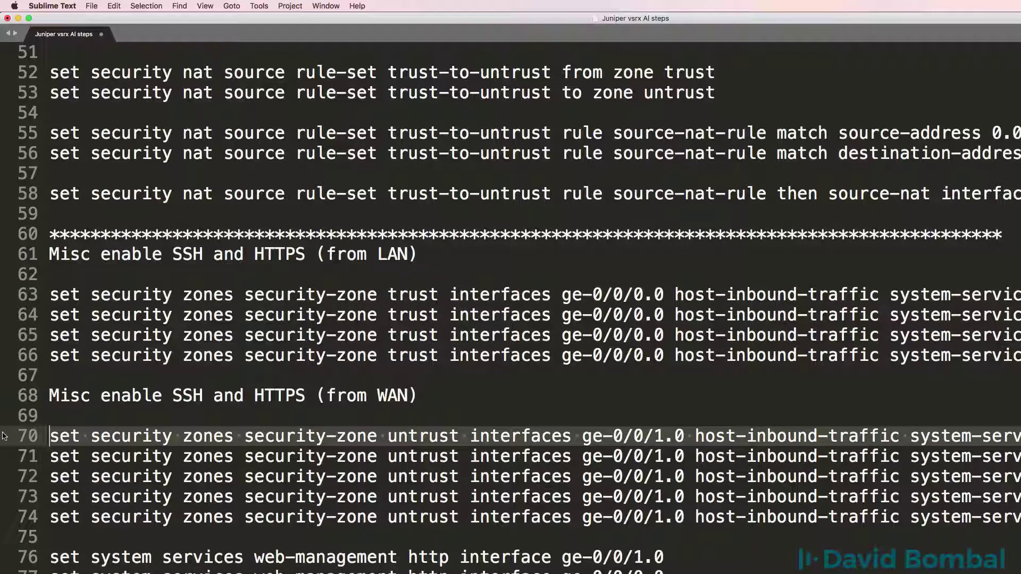
pyautogui.press('super+Tab')
pyautogui.press('super+v')
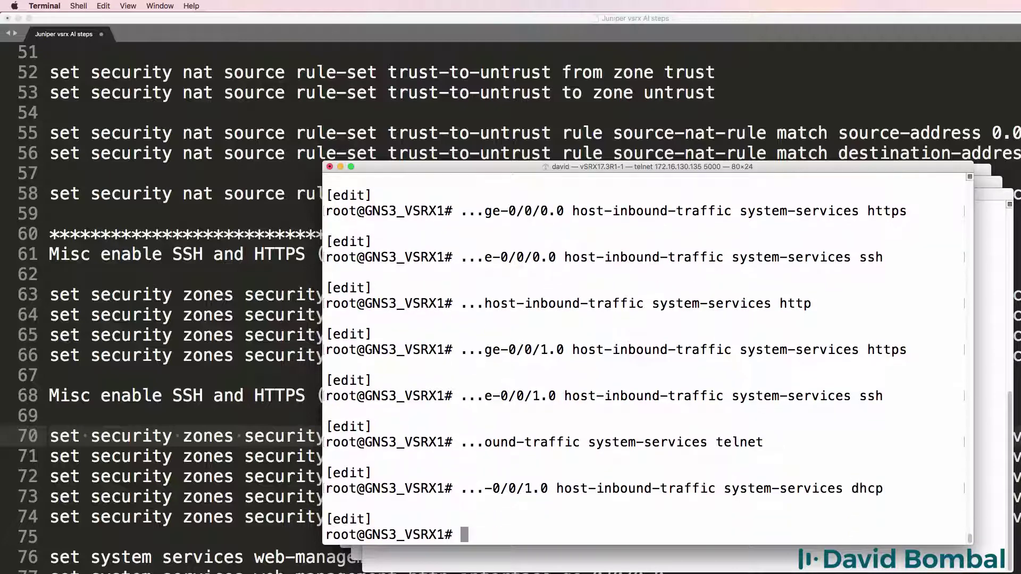
# Step: Set web-management HTTP on the vSRX interfaces from line 76
pyautogui.click(286, 393)
pyautogui.scroll(-3, 286, 393)
pyautogui.click(5, 363)
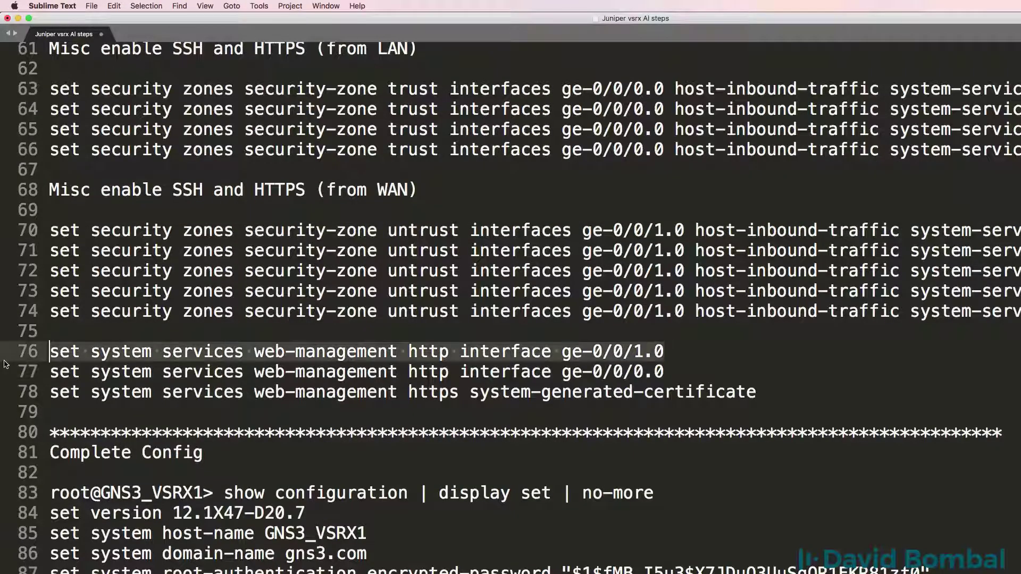
pyautogui.press('super+c')
pyautogui.press('super+Tab')
pyautogui.press('super+v')
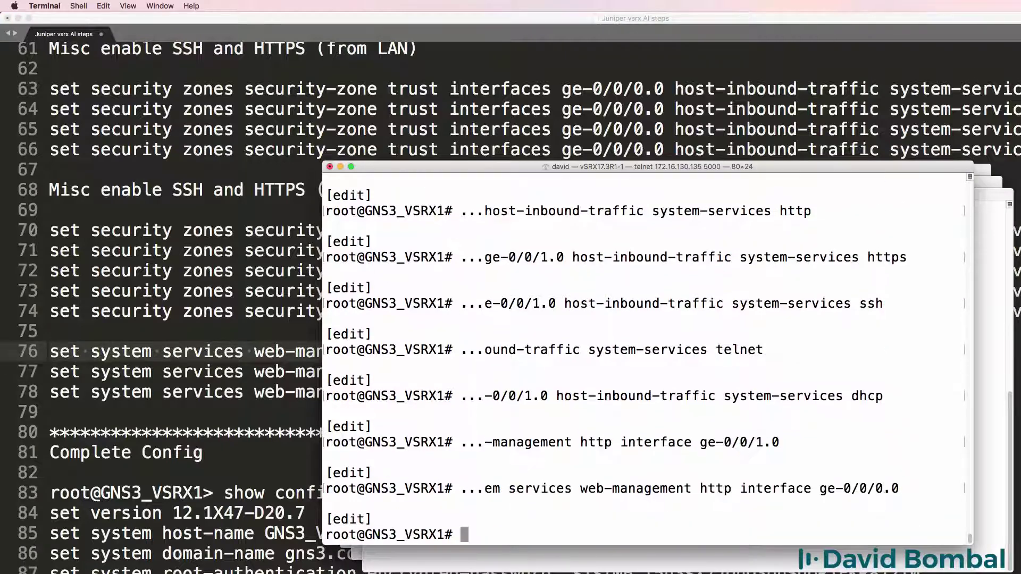
# Step: Enable HTTPS web management with a system-generated certificate and commit
pyautogui.click(4, 362)
pyautogui.moveTo(819, 400); pyautogui.dragTo(3, 392)
pyautogui.press('super+c')
pyautogui.press('super+Tab')
pyautogui.press('super+v')
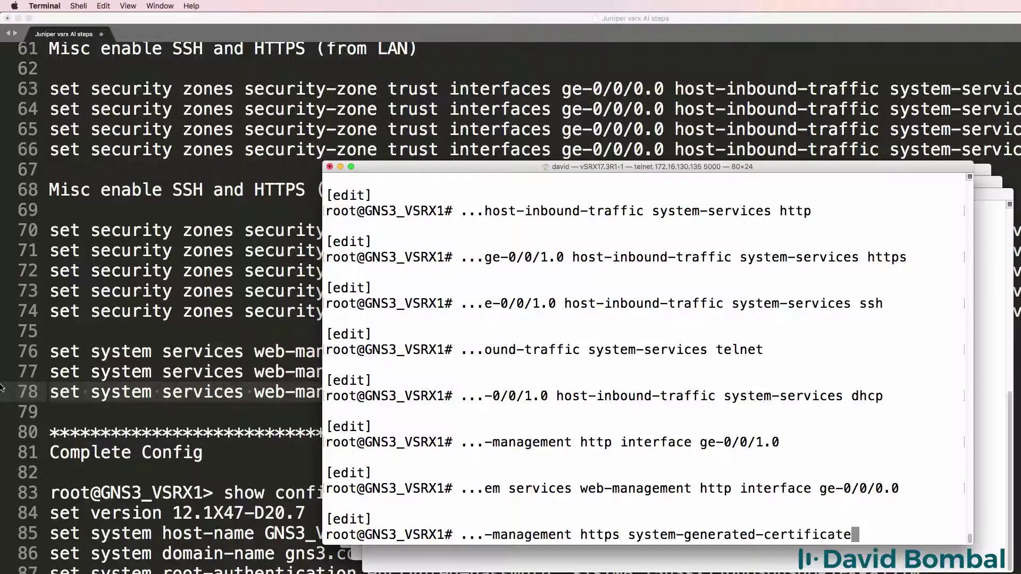
pyautogui.press('Return')
pyautogui.write('commit')
pyautogui.press('Return')
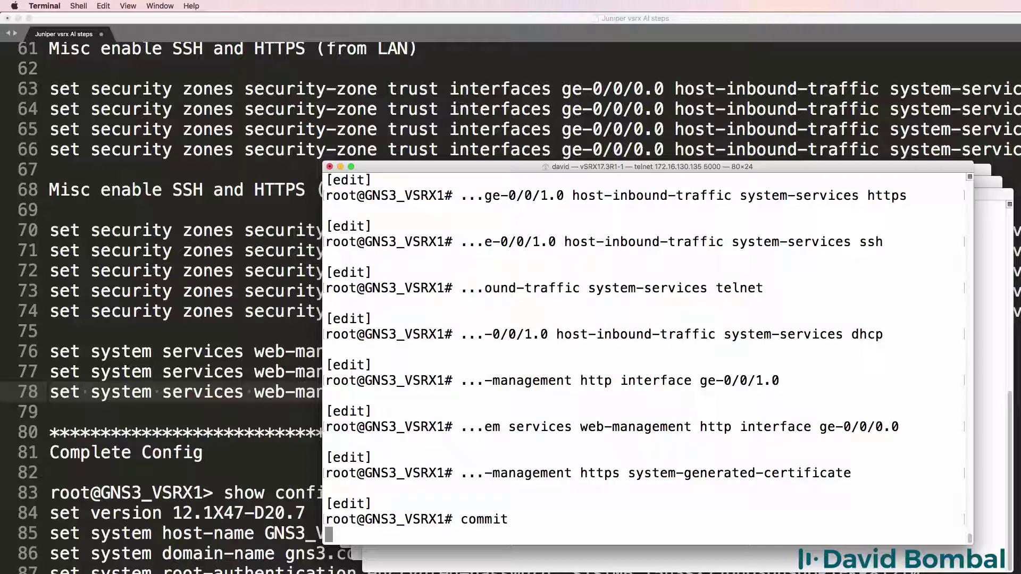
pyautogui.press('super+Tab')
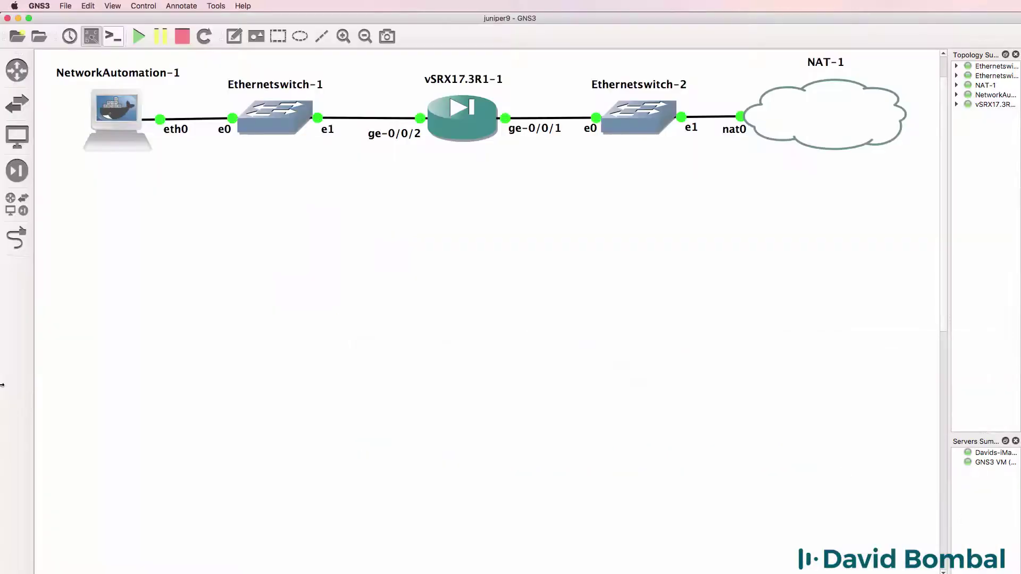
# Step: Exit configuration mode and ping 192.168.122.1, which gets no replies
pyautogui.press('super+Tab')
pyautogui.write('p')
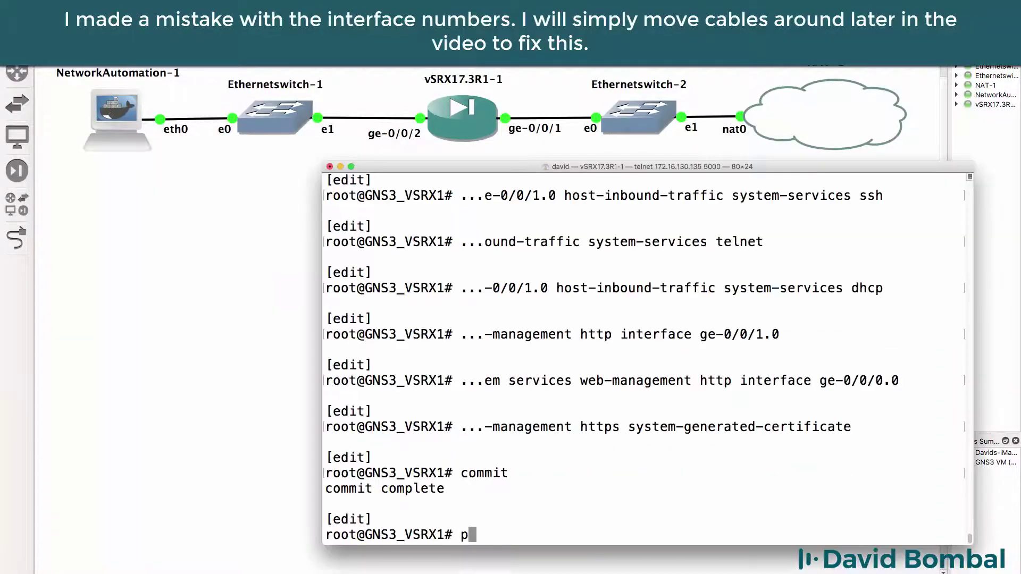
pyautogui.write('ing')
pyautogui.press('Return')
pyautogui.write('192')
pyautogui.press('BackSpace')
pyautogui.press('BackSpace')
pyautogui.press('BackSpace')
pyautogui.press('BackSpace')
pyautogui.press('BackSpace')
pyautogui.press('BackSpace')
pyautogui.press('BackSpace')
pyautogui.write('exit')
pyautogui.press('Return')
pyautogui.write('ping 192.168.122.1')
pyautogui.press('Return')
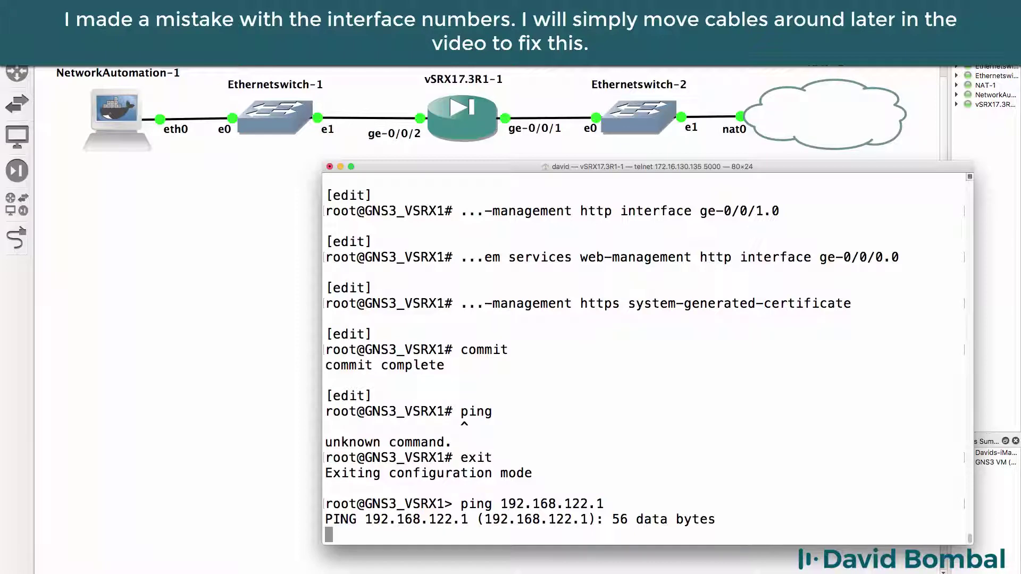
# Step: Ping 192.168.122.2 instead and confirm it answers
pyautogui.hotkey('ctrl', 'c')
pyautogui.press('Up')
pyautogui.press('BackSpace')
pyautogui.write('2')
pyautogui.press('Return')
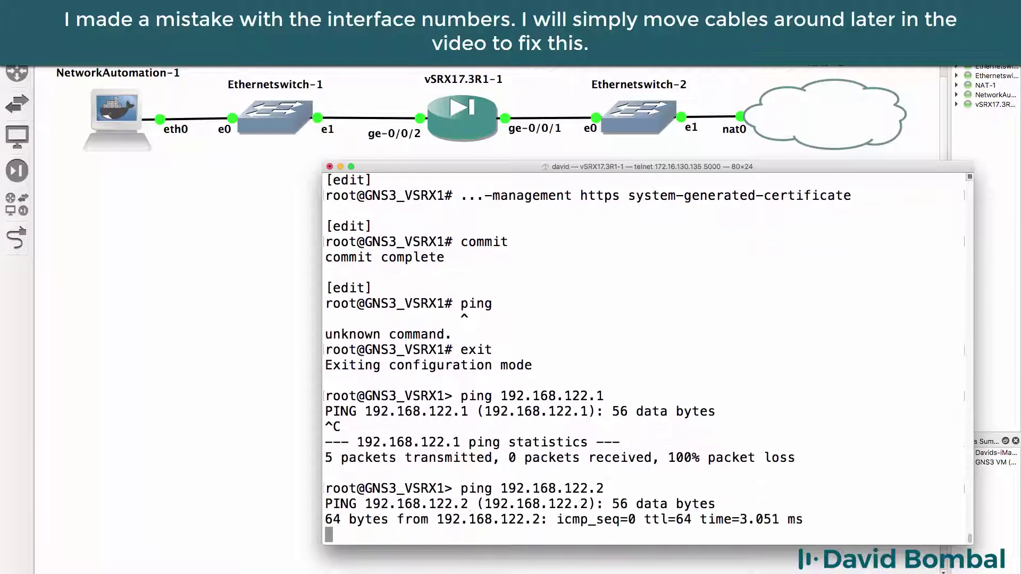
pyautogui.hotkey('ctrl', 'c')
pyautogui.click(273, 197)
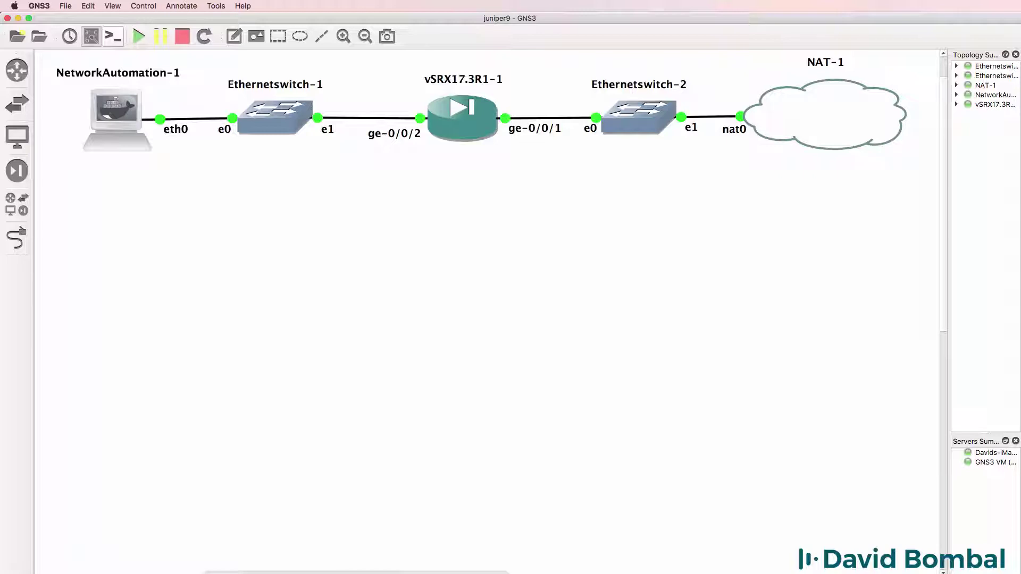
# Step: Open /etc/network/interfaces in nano on NetworkAutomation-1
pyautogui.moveTo(542, 198); pyautogui.dragTo(488, 189)
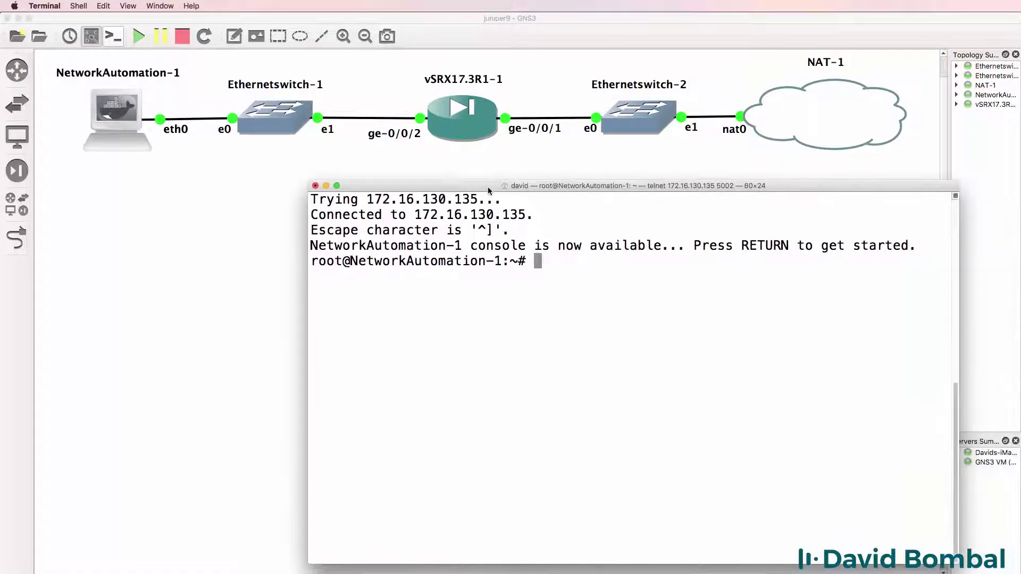
pyautogui.write('nano /etc')
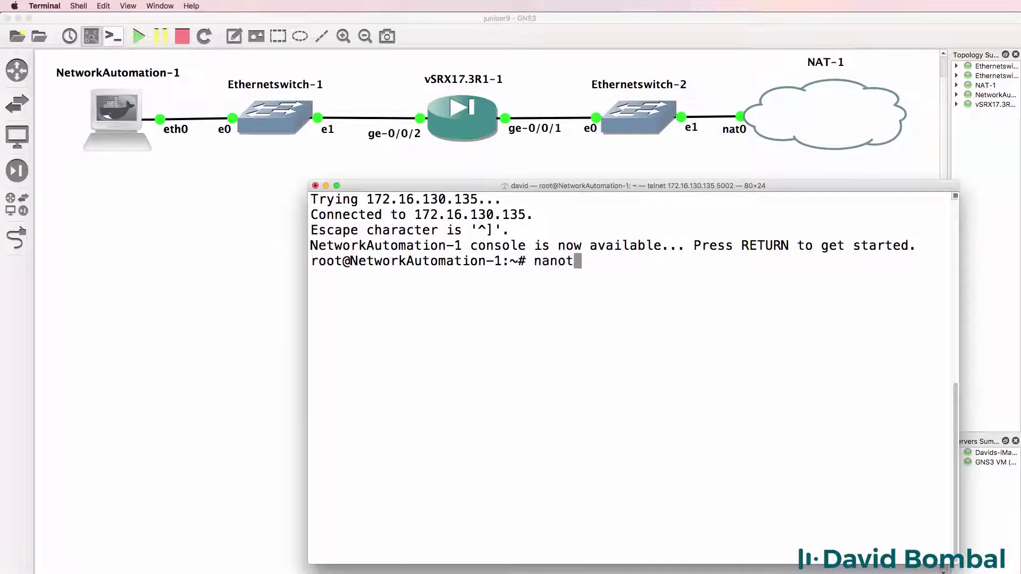
pyautogui.press('BackSpace')
pyautogui.press('BackSpace')
pyautogui.press('BackSpace')
pyautogui.press('BackSpace')
pyautogui.write('/etc/network/interfaces')
pyautogui.press('Return')
# Step: Uncomment the static eth0 block's auto, iface, address, netmask and gateway lines
pyautogui.press('Down')
pyautogui.press('Down')
pyautogui.press('Down')
pyautogui.press('Down')
pyautogui.press('Down')
pyautogui.press('Down')
pyautogui.press('Down')
pyautogui.press('Delete')
pyautogui.press('Down')
pyautogui.press('Delete')
pyautogui.press('Down')
pyautogui.press('Delete')
pyautogui.press('Down')
pyautogui.press('Delete')
# Step: Change the eth0 address to 10.1.1.1 and the gateway to 10.1.1.254
pyautogui.press('Down')
pyautogui.press('Delete')
pyautogui.press('Down')
pyautogui.press('Delete')
pyautogui.press('Up')
pyautogui.press('Up')
pyautogui.press('Left')
pyautogui.press('BackSpace')
pyautogui.press('BackSpace')
pyautogui.press('BackSpace')
pyautogui.press('BackSpace')
pyautogui.press('BackSpace')
pyautogui.press('BackSpace')
pyautogui.press('BackSpace')
pyautogui.press('BackSpace')
pyautogui.press('BackSpace')
pyautogui.press('BackSpace')
pyautogui.write('0.1.1.1')
# Step: Set the nameserver to 8.8.8.8
pyautogui.press('Down')
pyautogui.press('Down')
pyautogui.press('Right')
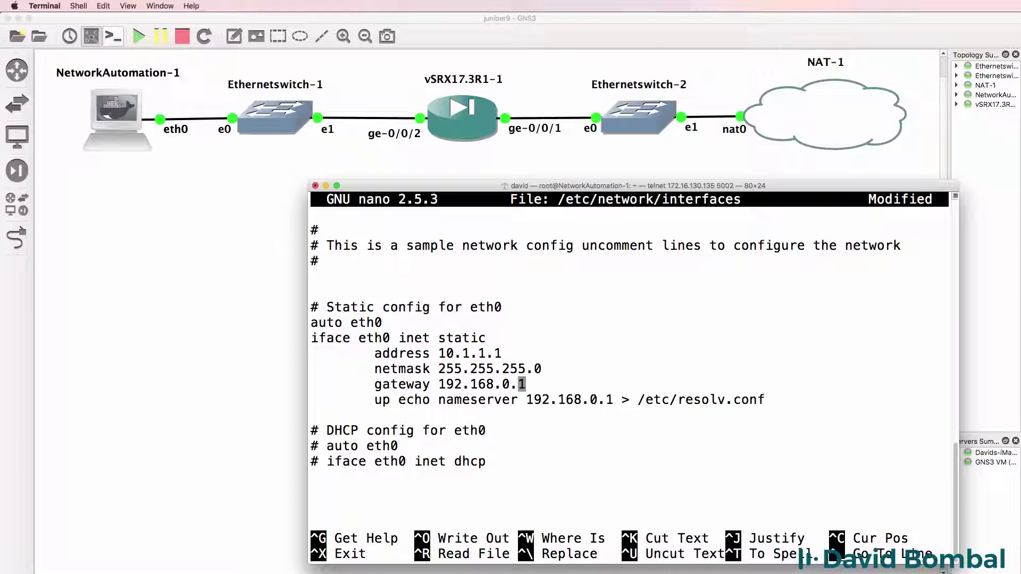
pyautogui.press('BackSpace')
pyautogui.press('BackSpace')
pyautogui.press('BackSpace')
pyautogui.press('BackSpace')
pyautogui.press('BackSpace')
pyautogui.press('BackSpace')
pyautogui.press('BackSpace')
pyautogui.write('0.1.1.254')
pyautogui.press('Down')
pyautogui.press('Right')
pyautogui.press('Right')
pyautogui.press('Right')
pyautogui.press('Right')
pyautogui.press('Right')
pyautogui.press('Right')
pyautogui.press('Right')
pyautogui.press('Right')
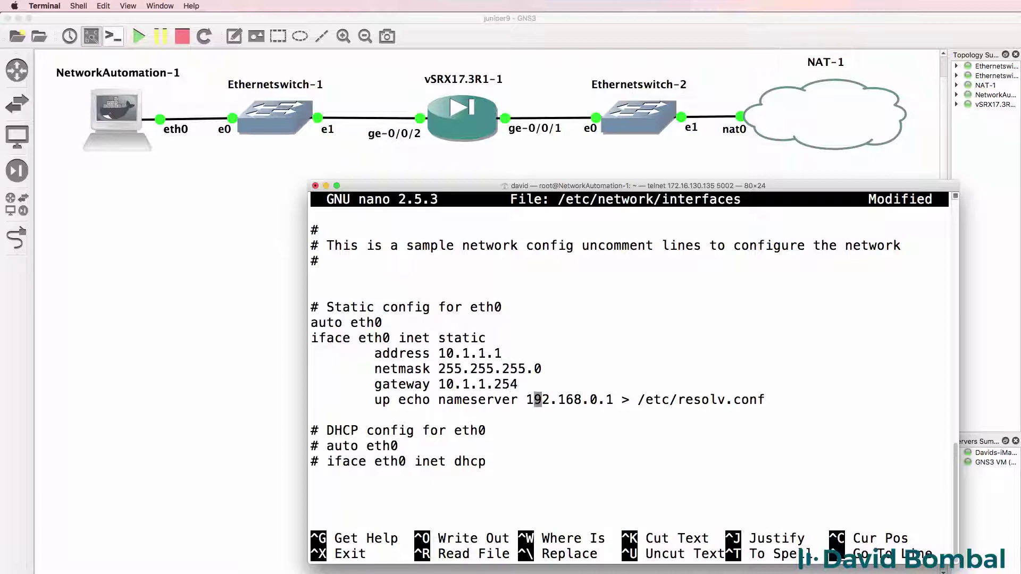
pyautogui.press('Right')
pyautogui.press('Right')
pyautogui.press('Right')
pyautogui.press('Right')
pyautogui.press('BackSpace')
pyautogui.press('BackSpace')
pyautogui.press('BackSpace')
pyautogui.press('BackSpace')
pyautogui.press('BackSpace')
pyautogui.press('BackSpace')
pyautogui.press('BackSpace')
pyautogui.press('BackSpace')
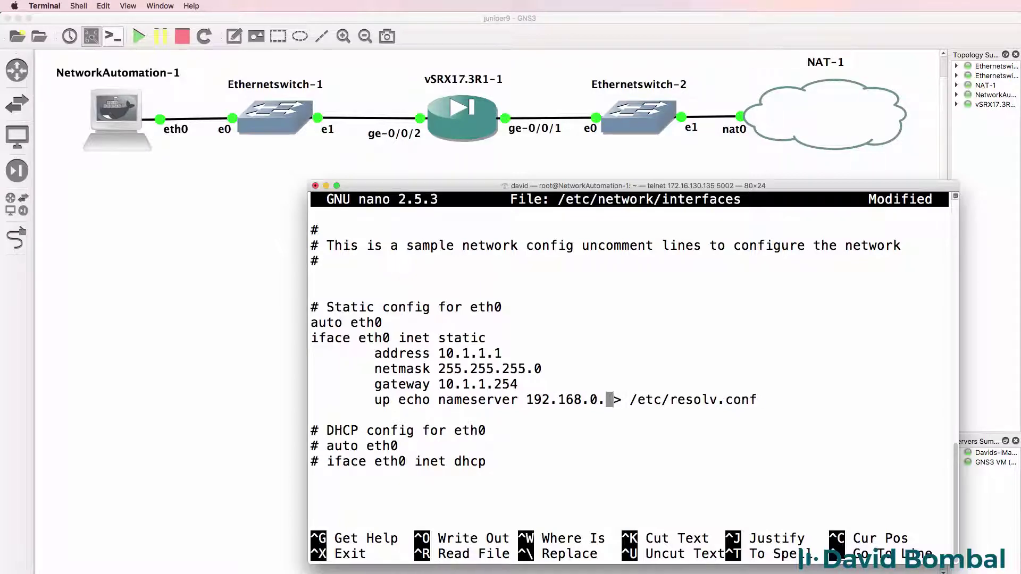
pyautogui.press('BackSpace')
pyautogui.press('BackSpace')
pyautogui.press('BackSpace')
pyautogui.write('8.8.8.')
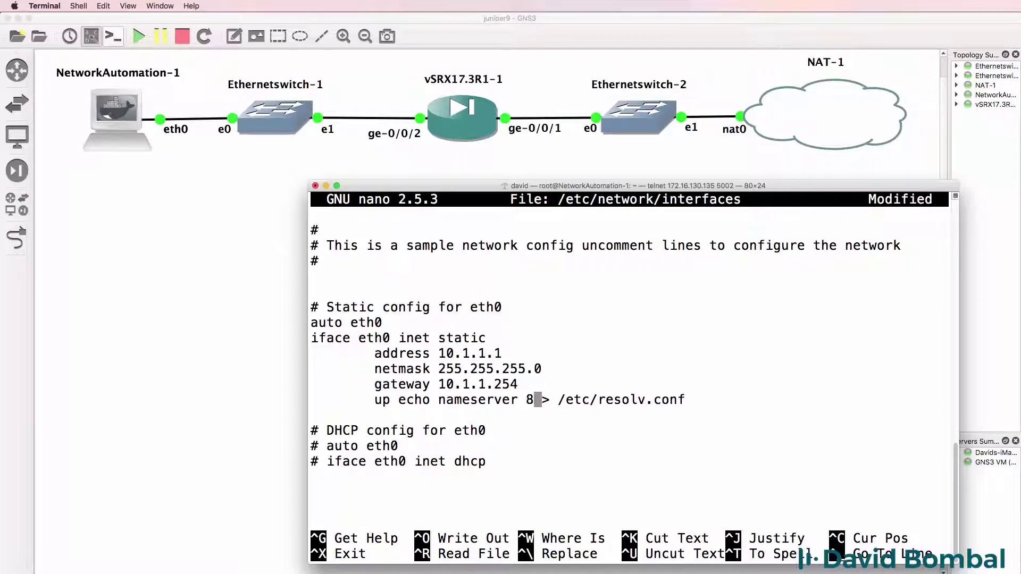
pyautogui.write('8')
# Step: Save the interfaces file and print it to confirm the static eth0 settings
pyautogui.hotkey('ctrl', 'x')
pyautogui.press('y')
pyautogui.press('Return')
pyautogui.write('cat /et')
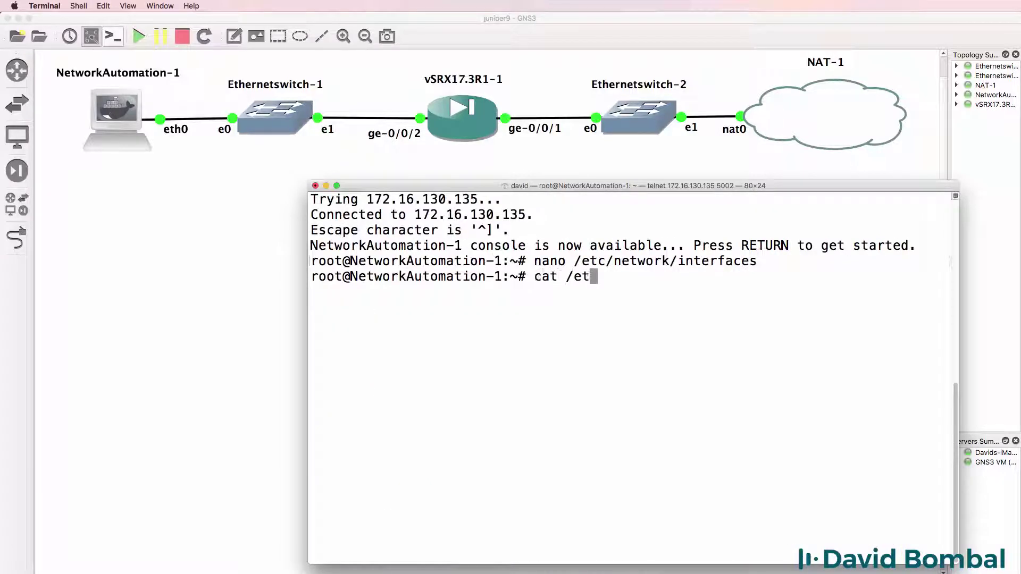
pyautogui.write('c/network/i')
pyautogui.press('Return')
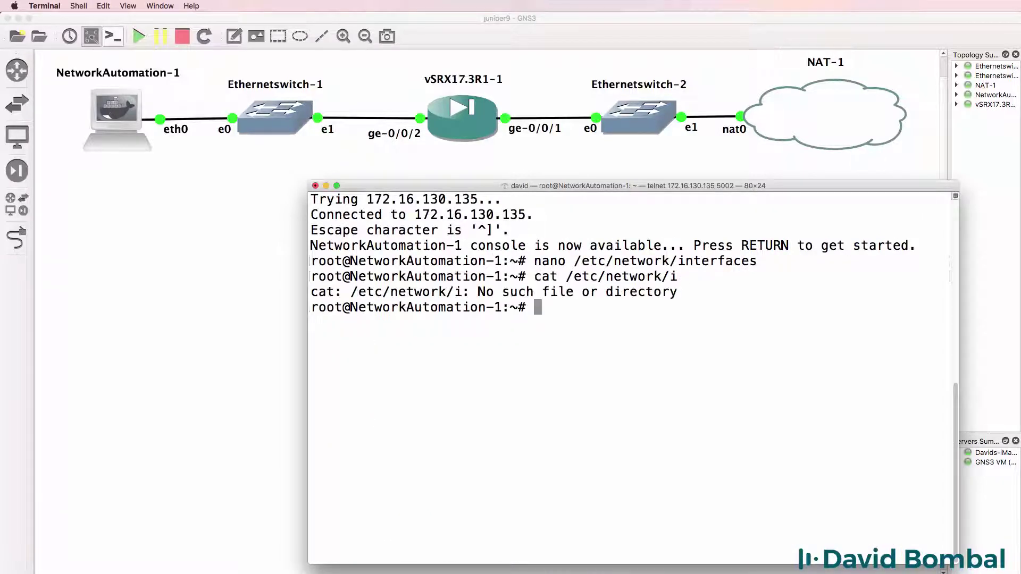
pyautogui.press('Up')
pyautogui.press('Tab')
pyautogui.press('Return')
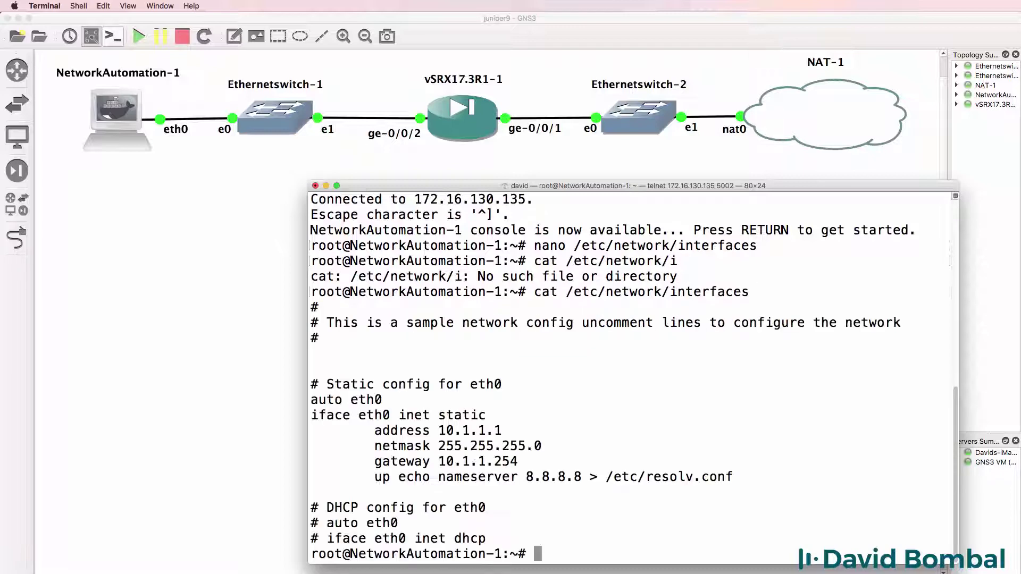
pyautogui.moveTo(751, 481); pyautogui.dragTo(139, 370)
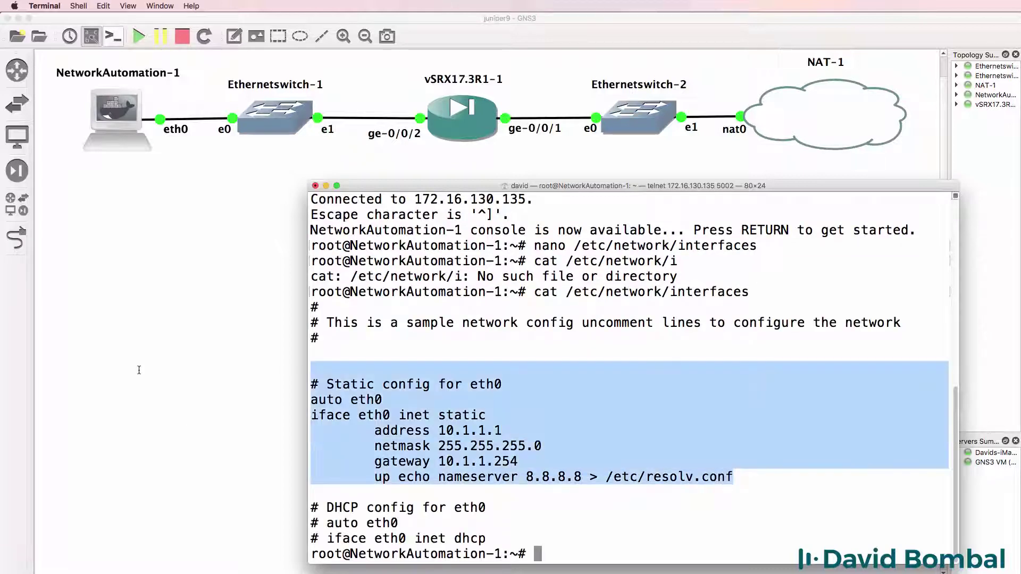
pyautogui.click(142, 281)
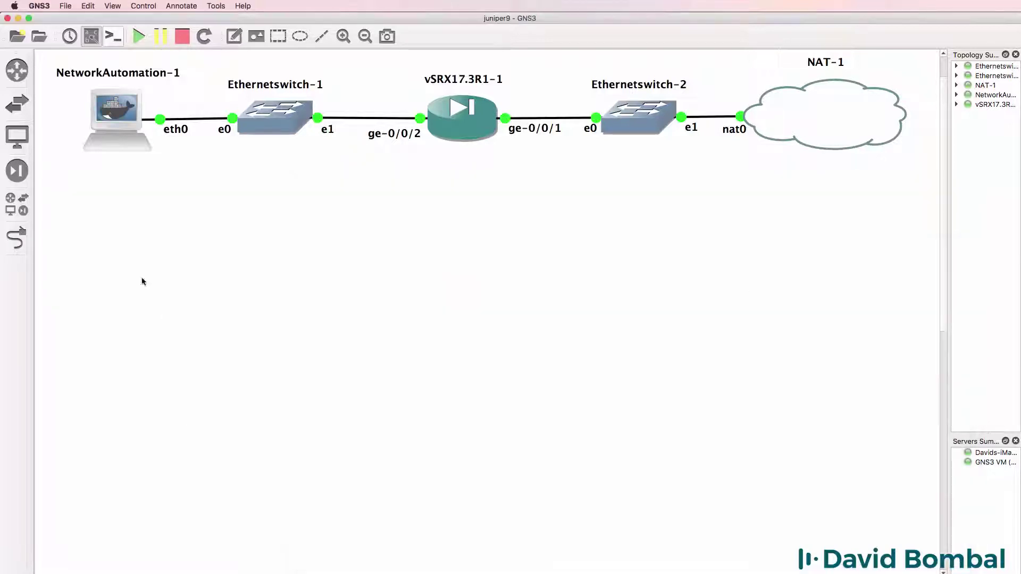
# Step: Stop and start NetworkAutomation-1, then open its console
pyautogui.rightClick(123, 115)
pyautogui.click(166, 292)
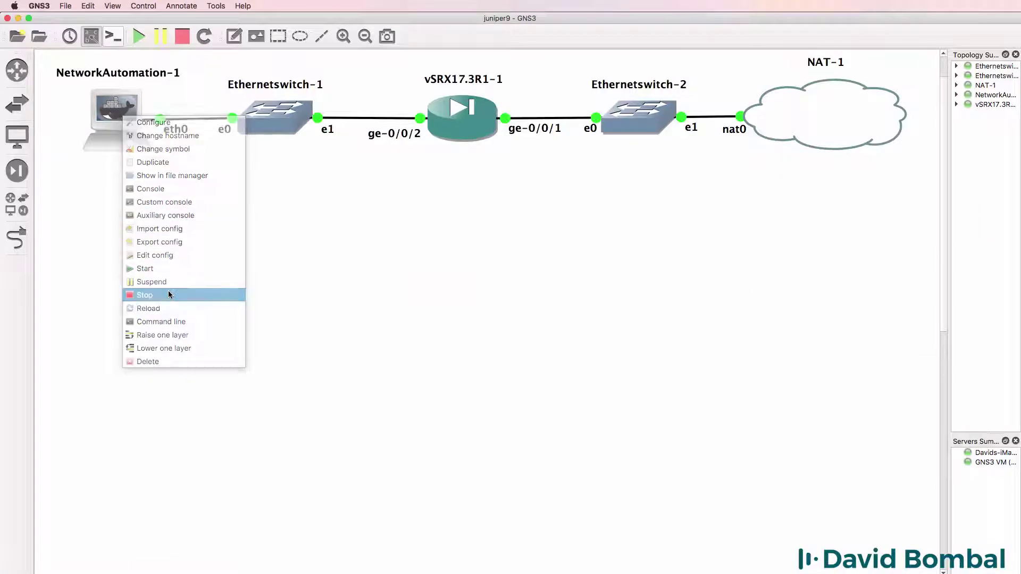
pyautogui.rightClick(124, 107)
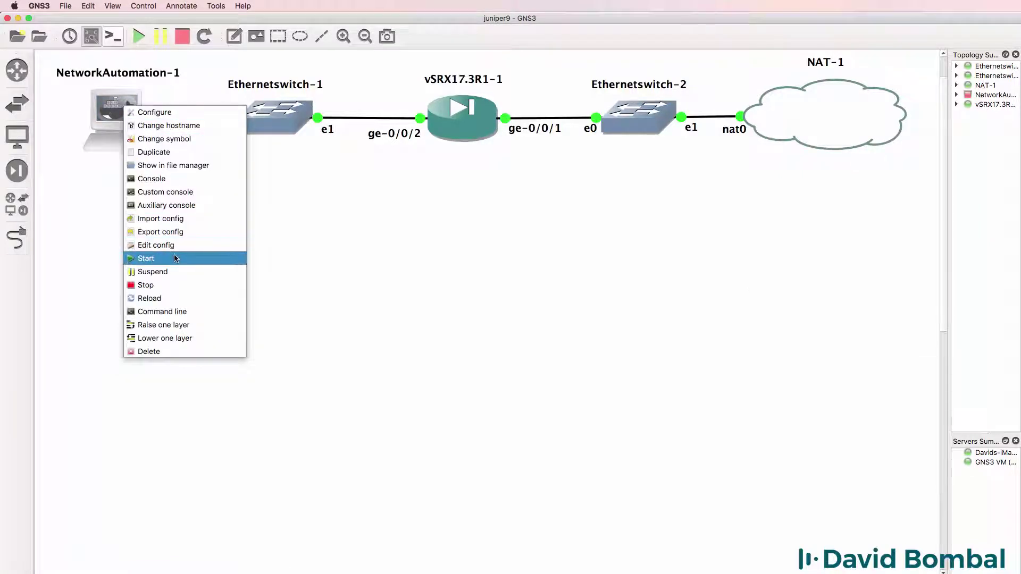
pyautogui.click(176, 257)
pyautogui.rightClick(131, 121)
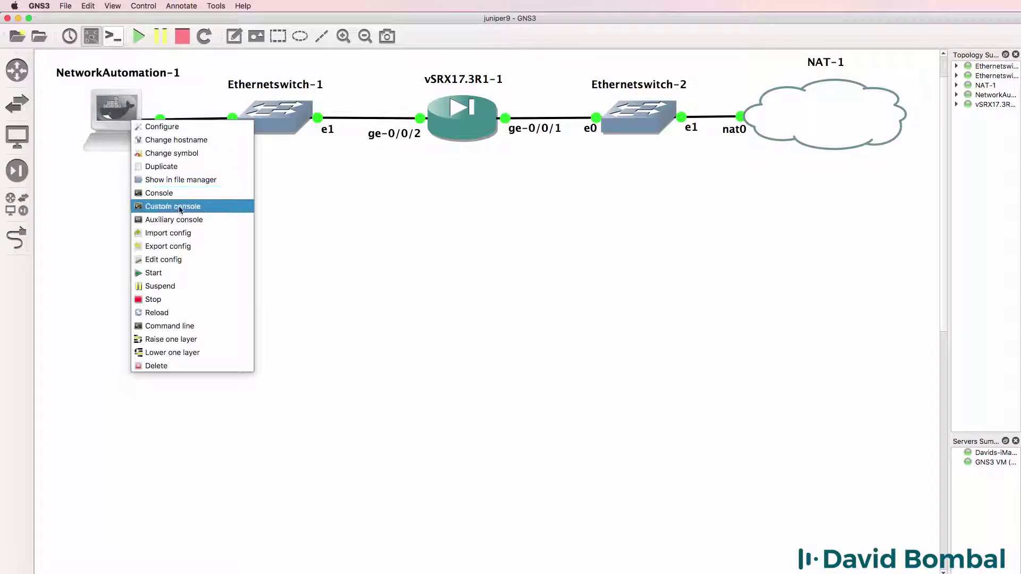
pyautogui.click(177, 194)
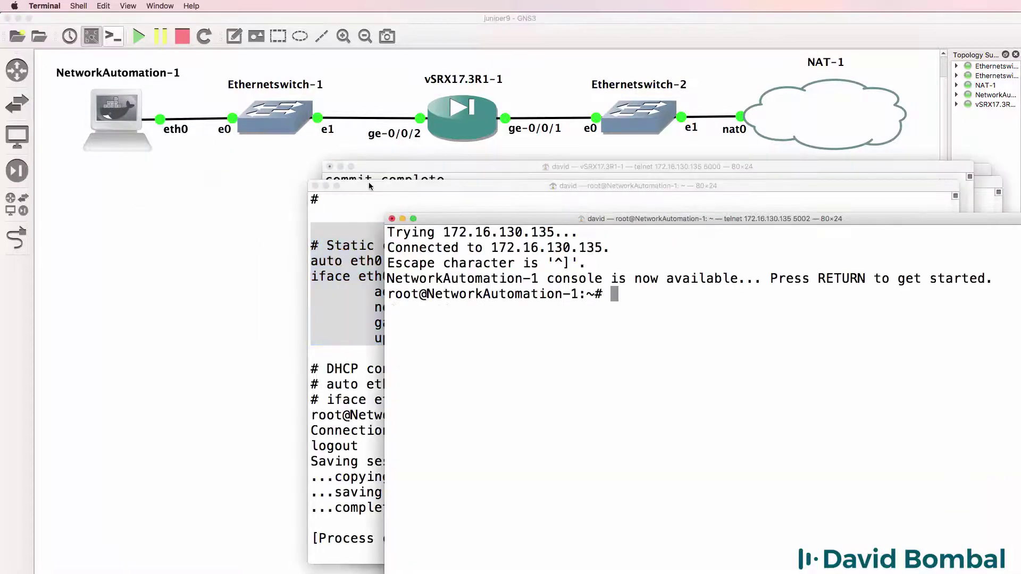
# Step: Run ifconfig in the new console to confirm eth0 is 10.1.1.1
pyautogui.click(315, 186)
pyautogui.moveTo(531, 219); pyautogui.dragTo(463, 164)
pyautogui.write('ifconfig')
pyautogui.press('Return')
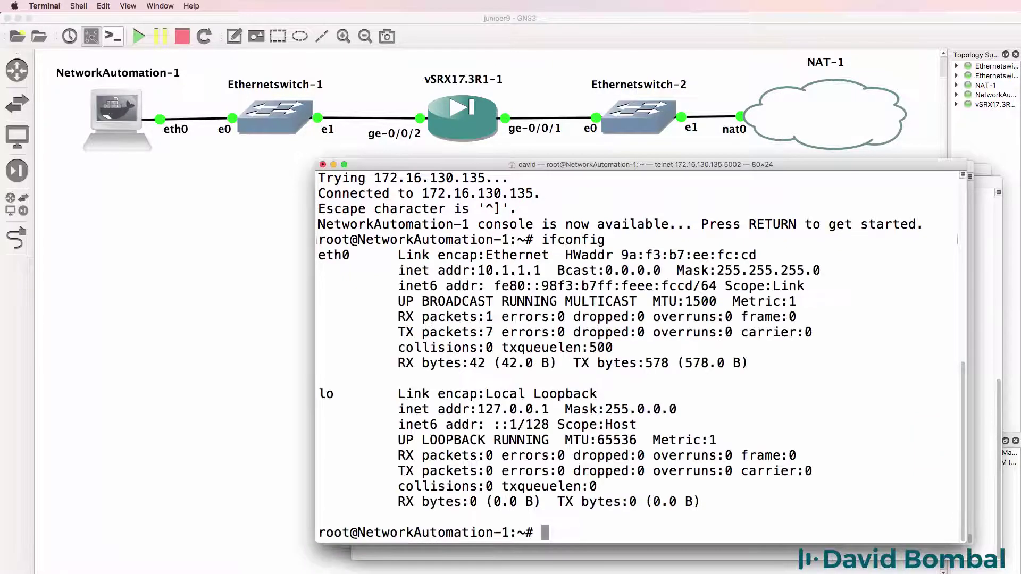
pyautogui.moveTo(545, 271); pyautogui.dragTo(400, 266)
# Step: Ping 10.1.1.1 successfully, then ping gateway 10.1.1.254 and get no replies
pyautogui.write('ping 10.1.1.1')
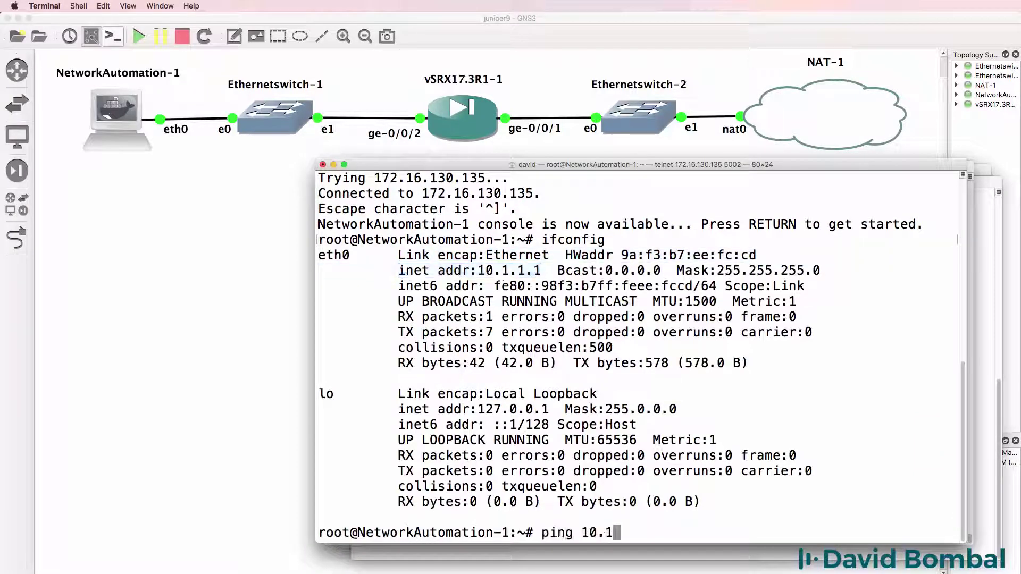
pyautogui.press('Return')
pyautogui.hotkey('ctrl', 'c')
pyautogui.press('Up')
pyautogui.press('BackSpace')
pyautogui.press('BackSpace')
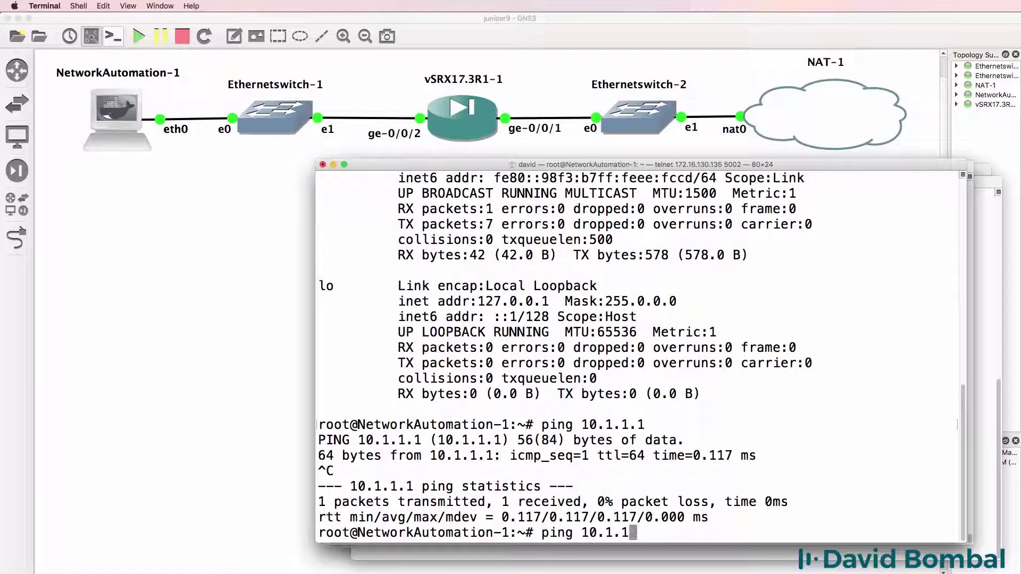
pyautogui.write('.254')
pyautogui.press('Return')
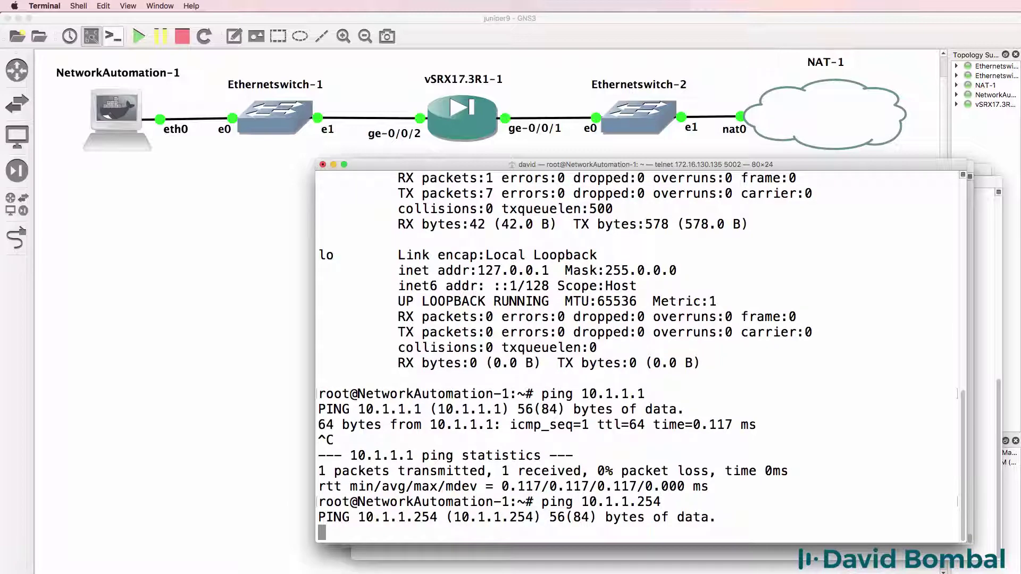
pyautogui.hotkey('ctrl', 'c')
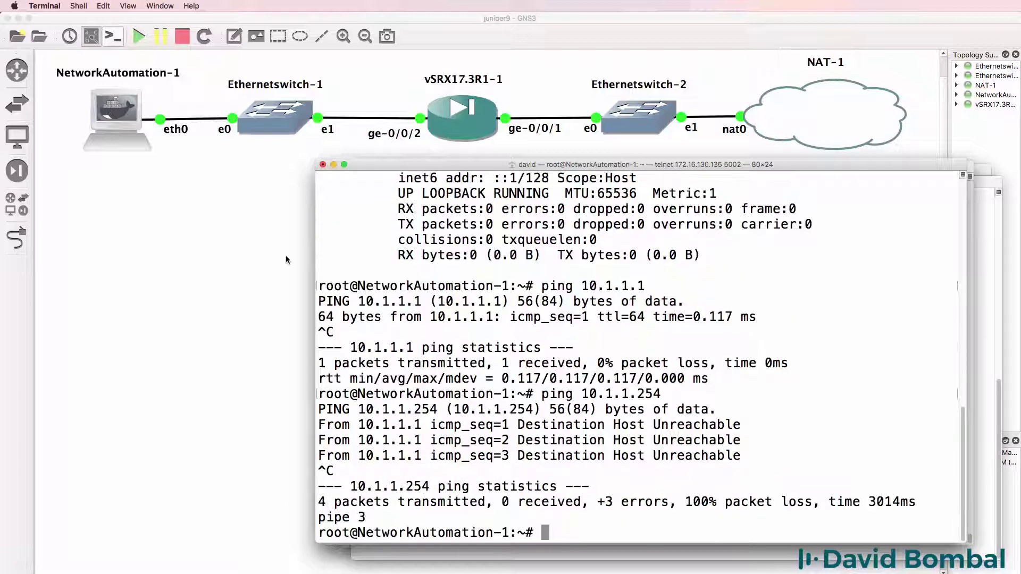
# Step: Begin a new link from the vSRX in the GNS3 topology
pyautogui.click(286, 259)
pyautogui.click(16, 238)
pyautogui.click(443, 114)
# Step: Link vSRX ge-0/0/0 to Ethernetswitch-1 port e2 and move its label above the router
pyautogui.click(455, 114)
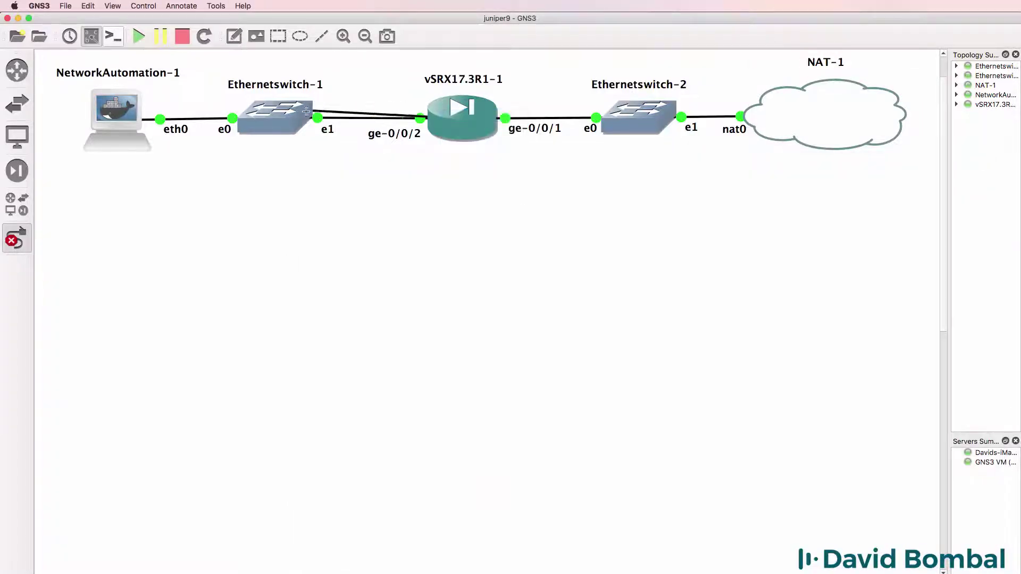
pyautogui.click(307, 111)
pyautogui.click(319, 144)
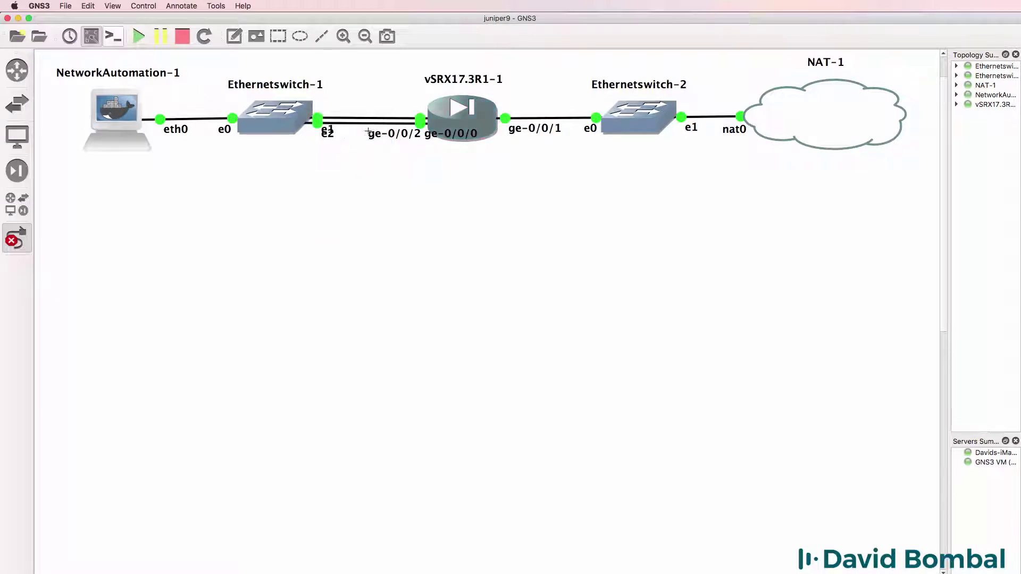
pyautogui.click(16, 242)
pyautogui.moveTo(451, 133); pyautogui.dragTo(399, 105)
# Step: Rerun the ping to 10.1.1.254 from the automation host terminal
pyautogui.press('super+Tab')
pyautogui.press('Up')
pyautogui.press('Return')
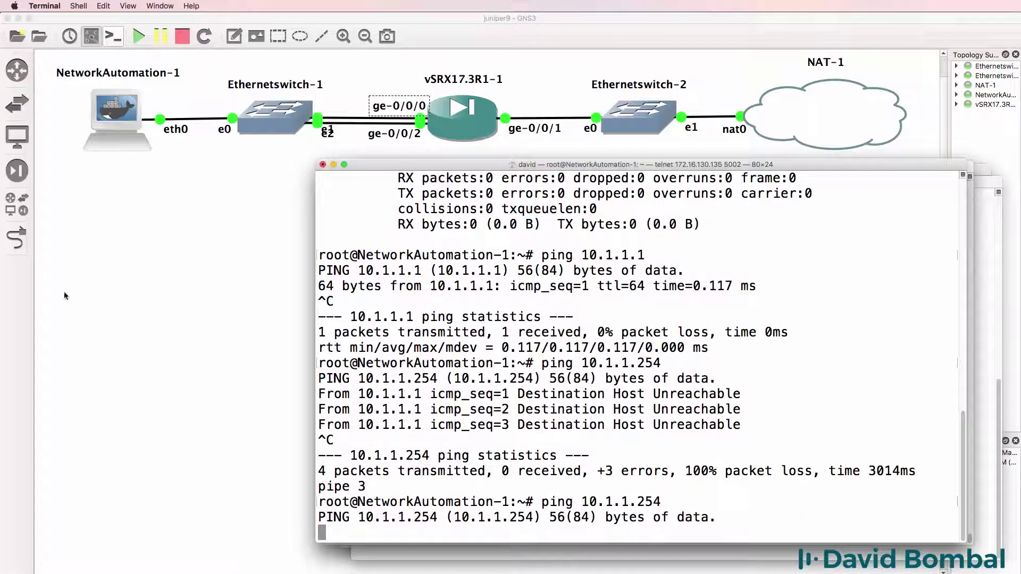
# Step: Replace the vSRX–Ethernetswitch-2 link with a link from ge-0/0/1 to Ethernetswitch-1 port e3
pyautogui.press('super+Tab')
pyautogui.rightClick(565, 137)
pyautogui.click(585, 169)
pyautogui.click(23, 240)
pyautogui.click(441, 113)
pyautogui.click(478, 130)
pyautogui.click(290, 132)
pyautogui.click(313, 201)
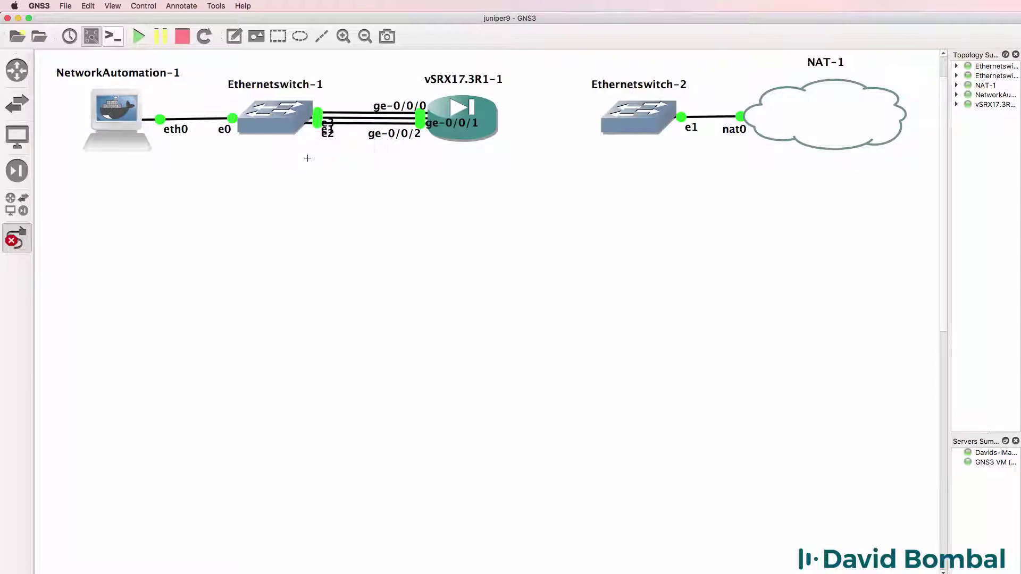
# Step: Stop and restart the 10.1.1.254 ping to test the new wiring
pyautogui.press('super+Tab')
pyautogui.hotkey('ctrl', 'c')
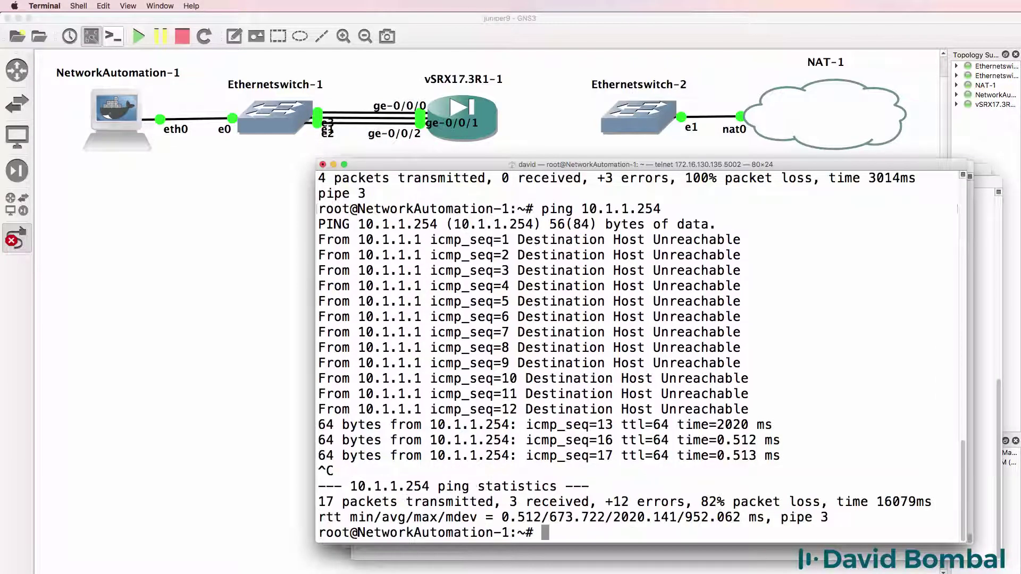
pyautogui.press('Up')
pyautogui.press('Return')
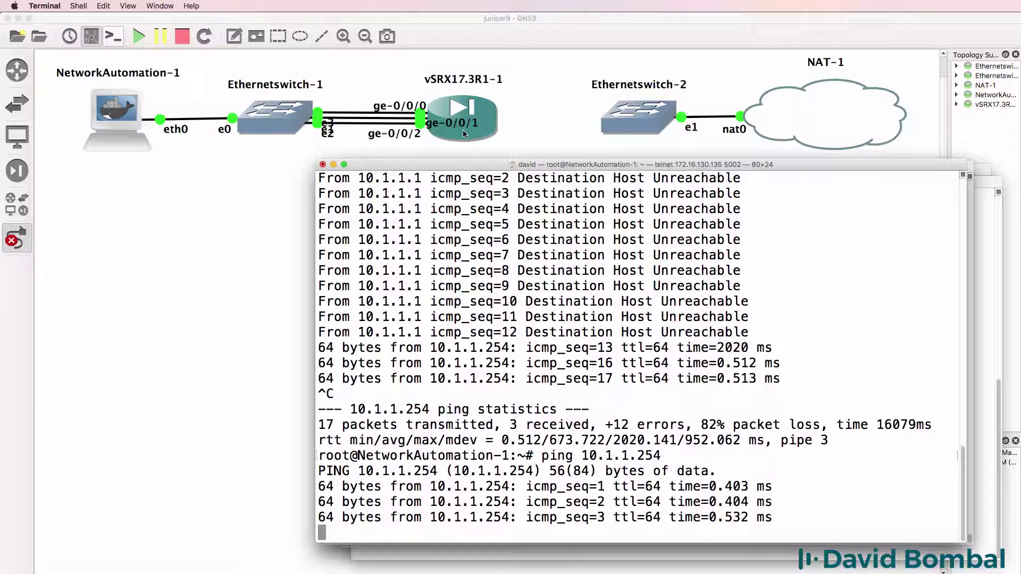
# Step: Move the ge-0/0/1 label below the links and bring up the Sublime Text config notes
pyautogui.click(462, 130)
pyautogui.moveTo(462, 122); pyautogui.dragTo(405, 154)
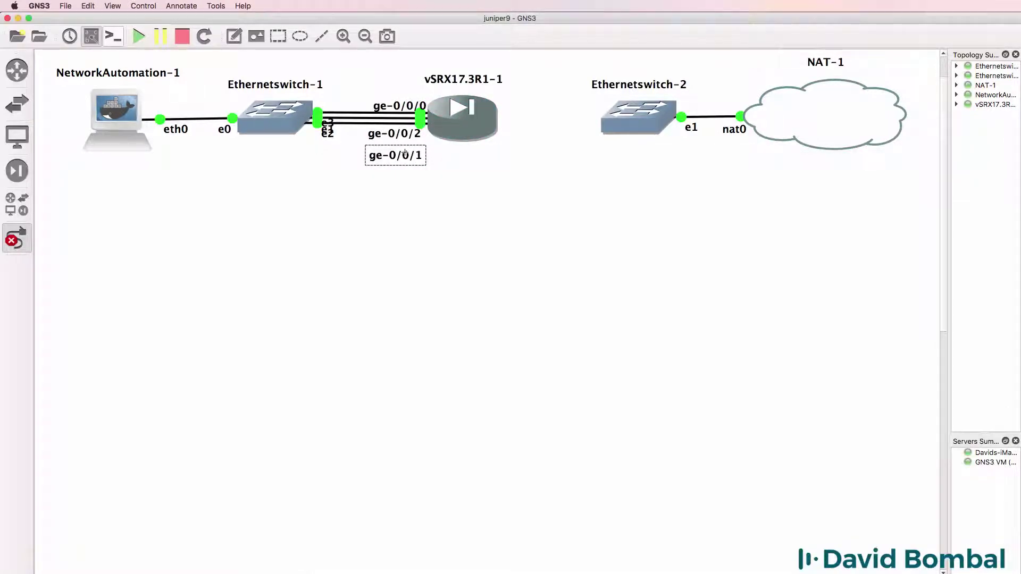
pyautogui.press('super+Tab')
pyautogui.press('super+Tab')
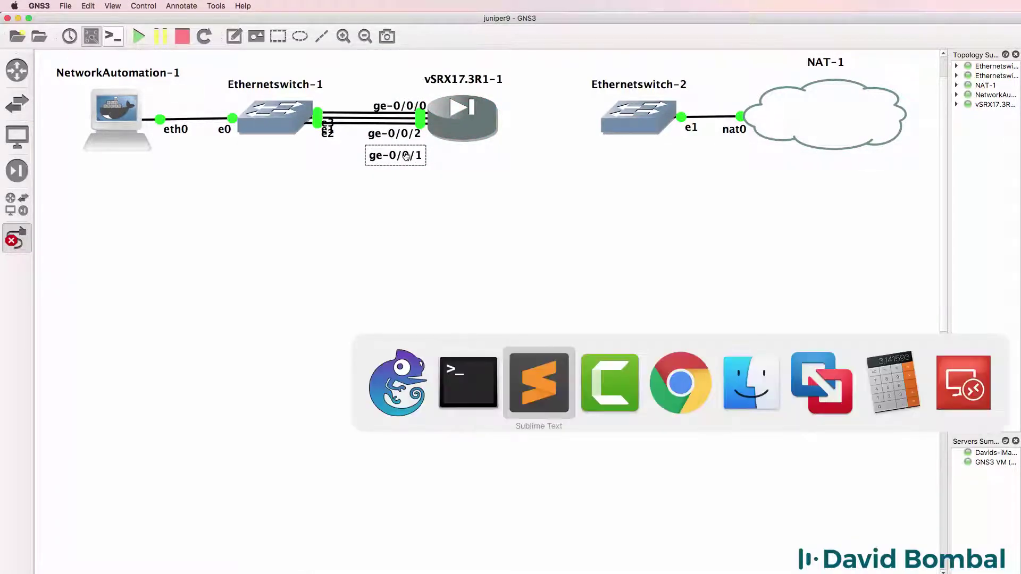
pyautogui.scroll(10, 564, 114)
pyautogui.scroll(-5, 565, 114)
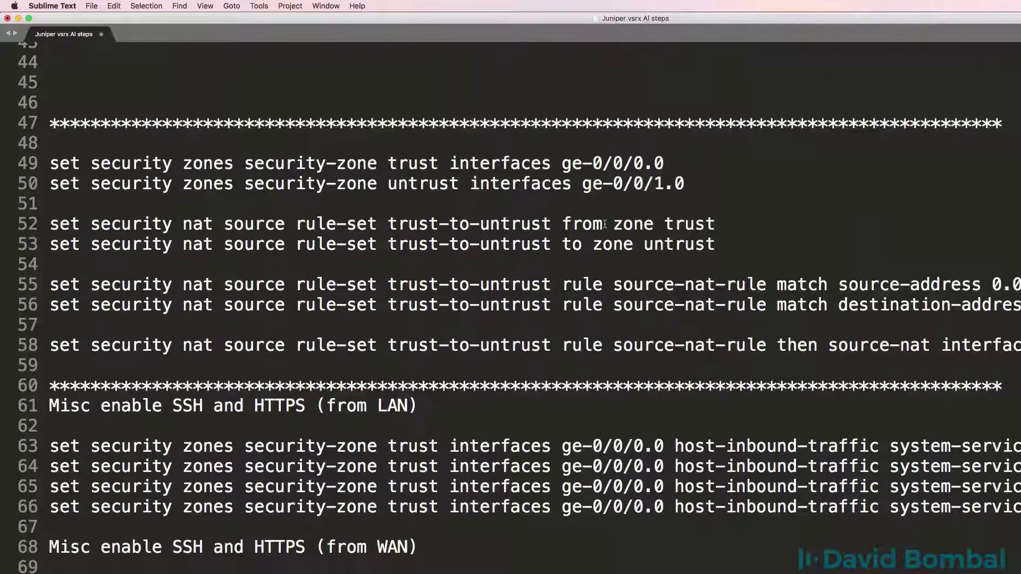
# Step: Highlight the line 49 trust zone command in Sublime Text, then return to GNS3
pyautogui.moveTo(669, 161); pyautogui.dragTo(60, 169)
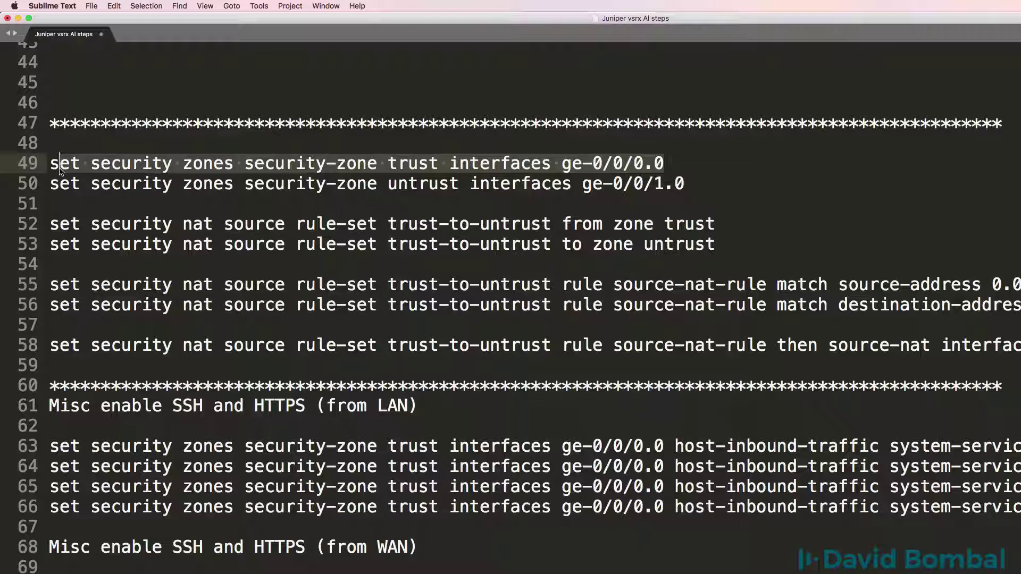
pyautogui.press('super+Tab')
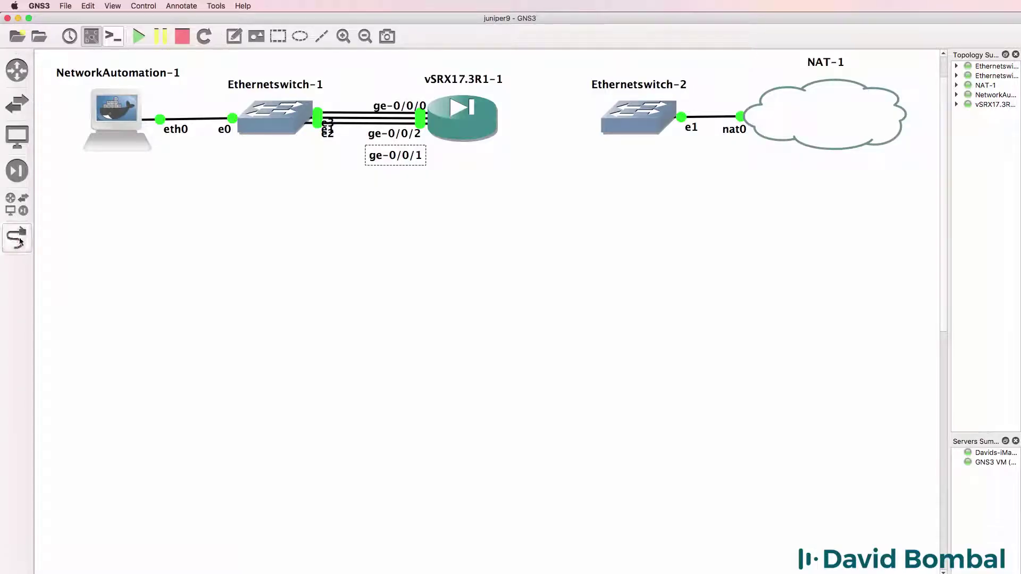
# Step: Delete the three existing vSRX links, including the e2–ge-0/0/2 and e3–ge-0/0/2 links
pyautogui.rightClick(362, 123)
pyautogui.click(420, 170)
pyautogui.rightClick(395, 115)
pyautogui.click(425, 163)
pyautogui.rightClick(392, 118)
pyautogui.click(418, 164)
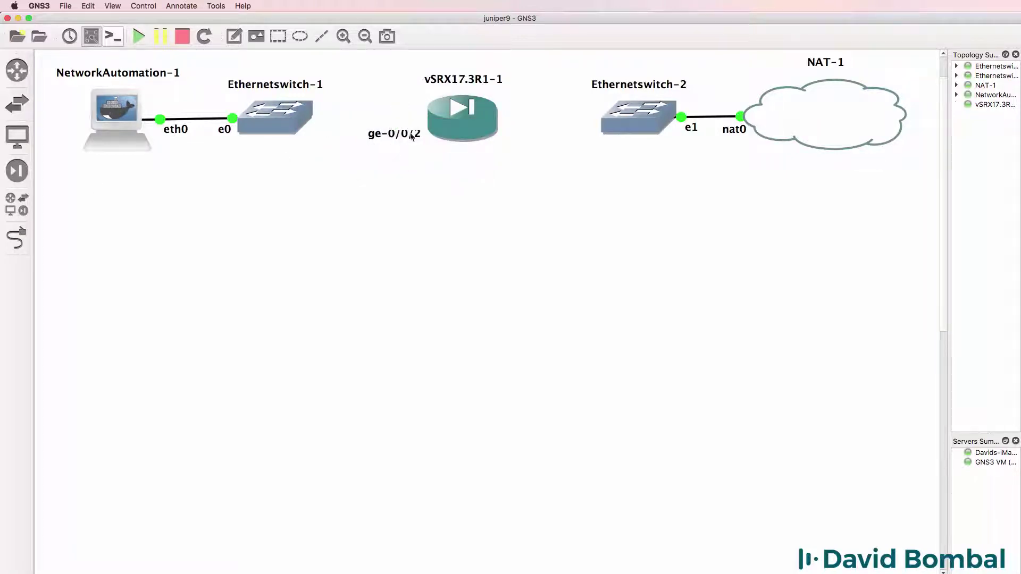
# Step: Link vSRX ge-0/0/1 to Ethernetswitch-1 Ethernet1 and ge-0/0/2 to Ethernetswitch-2 Ethernet0
pyautogui.hotkey('ctrl', 'l')
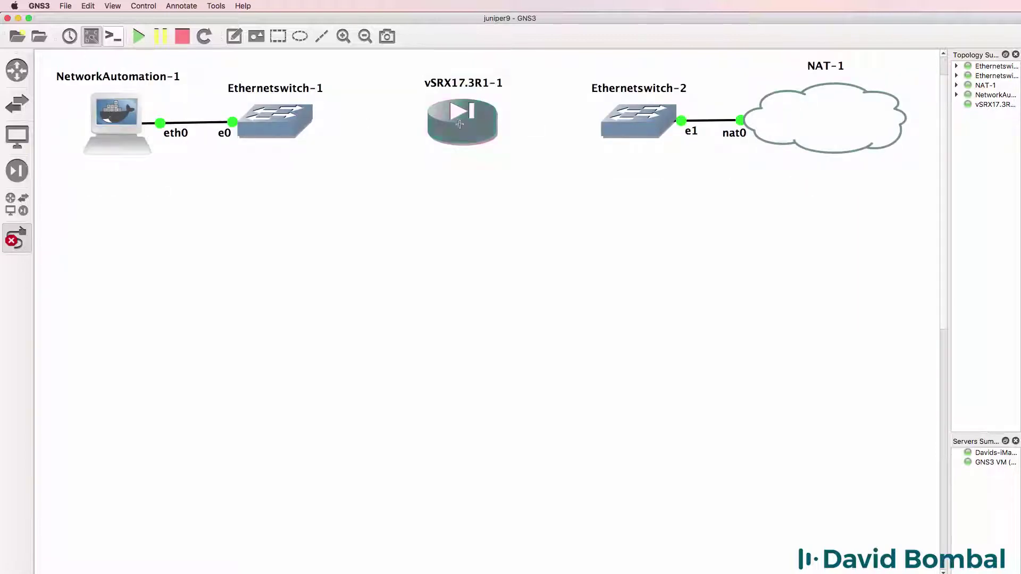
pyautogui.click(452, 124)
pyautogui.click(481, 143)
pyautogui.click(287, 121)
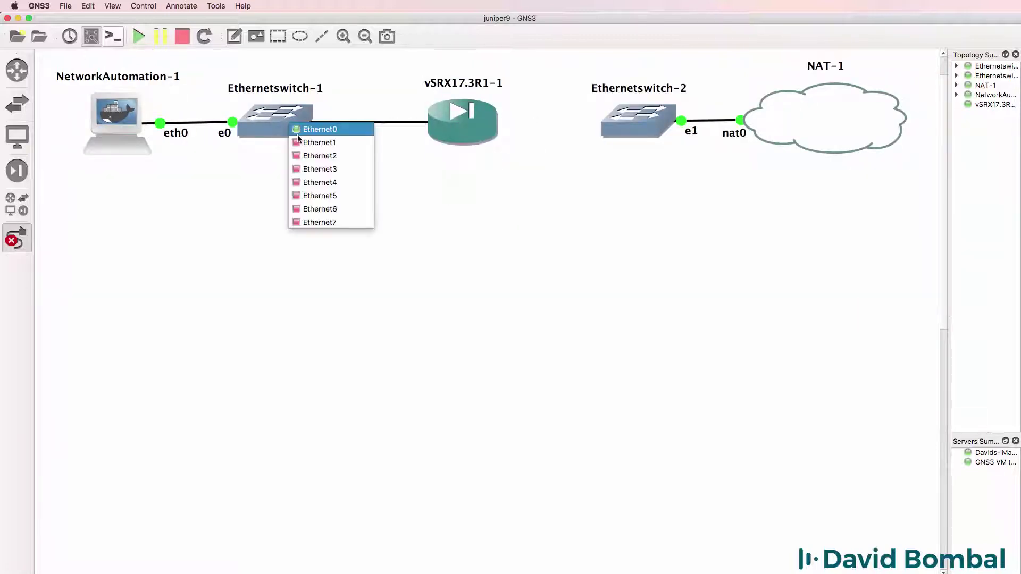
pyautogui.click(315, 140)
pyautogui.click(480, 106)
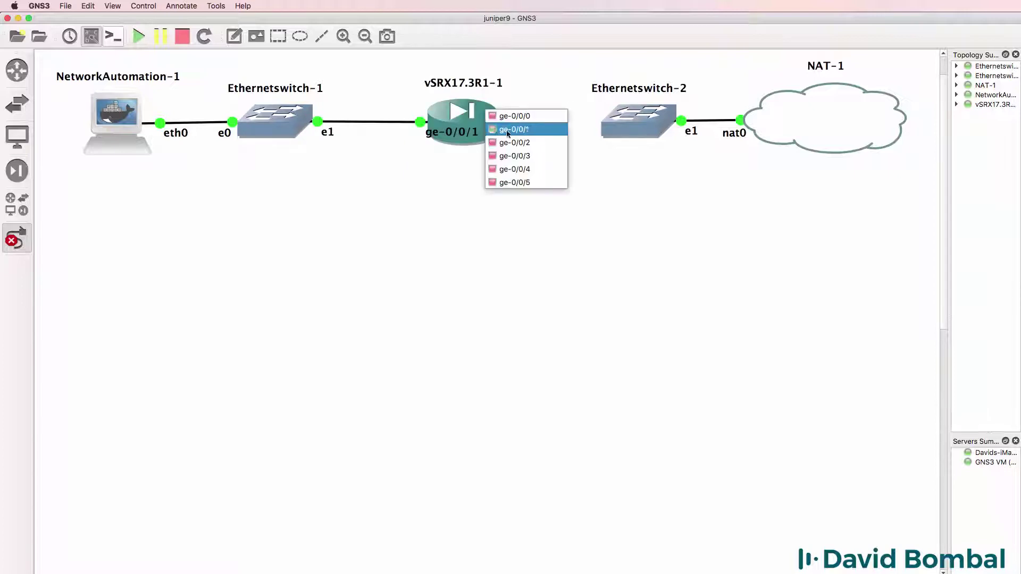
pyautogui.click(513, 142)
pyautogui.click(636, 120)
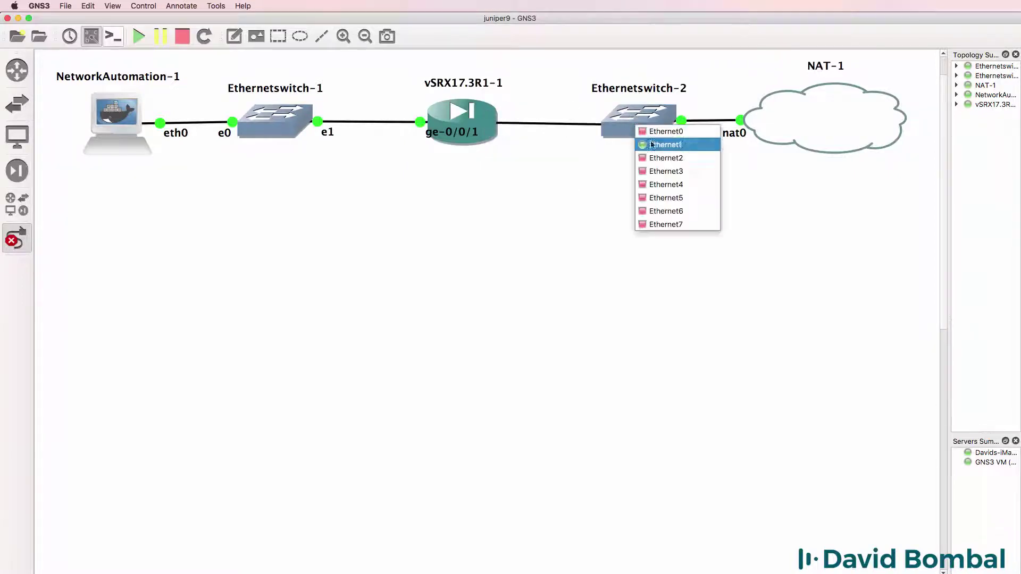
pyautogui.click(657, 133)
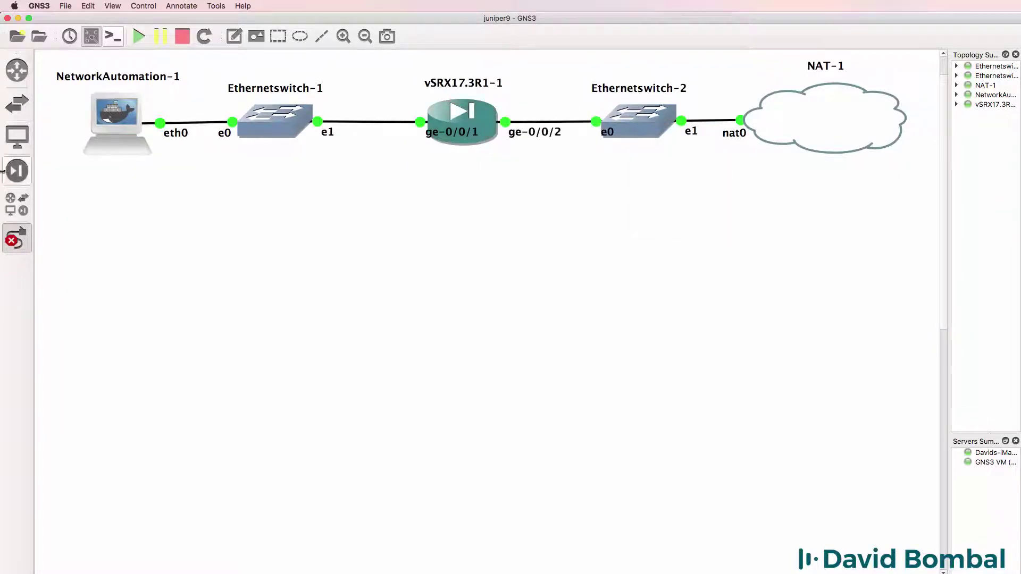
# Step: Reposition the ge-0/0/1 and e0 labels, then stop the running 10.1.1.254 ping
pyautogui.press('Escape')
pyautogui.moveTo(452, 132); pyautogui.dragTo(393, 134)
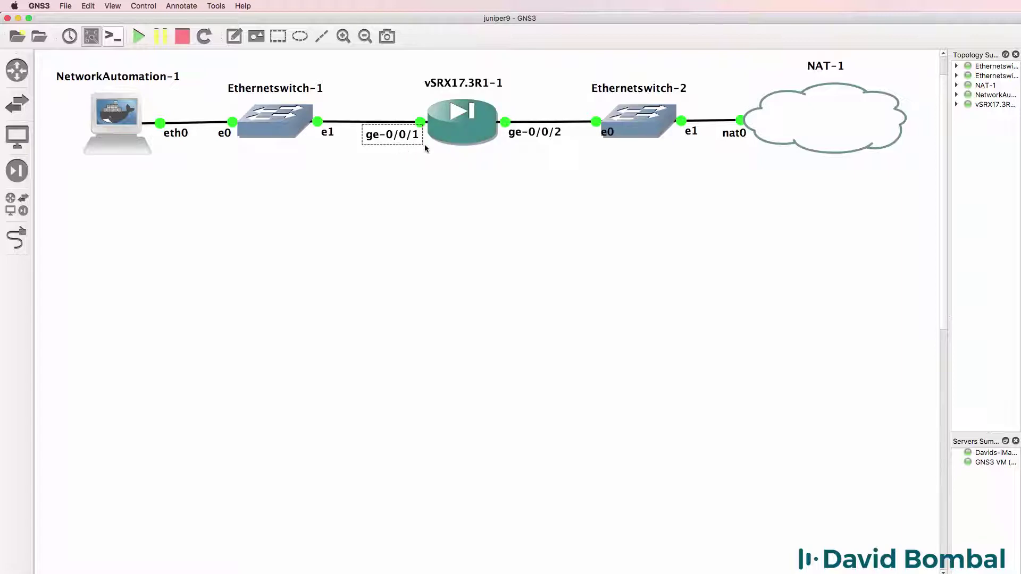
pyautogui.moveTo(597, 135); pyautogui.dragTo(583, 136)
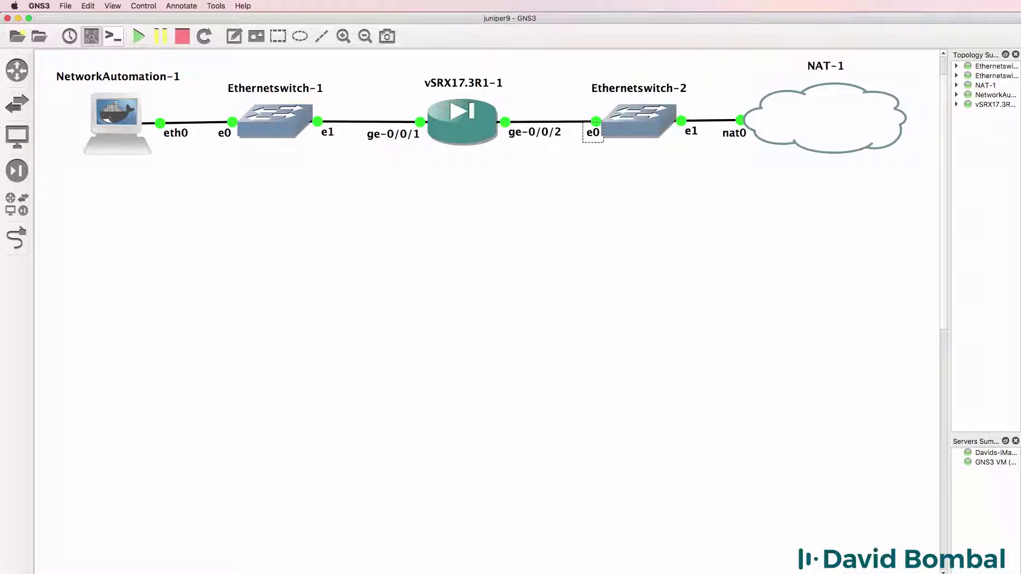
pyautogui.press('super+Tab')
pyautogui.hotkey('ctrl', 'c')
# Step: Ping google.com from NetworkAutomation-1 and stop it after replies
pyautogui.write('ping gogole')
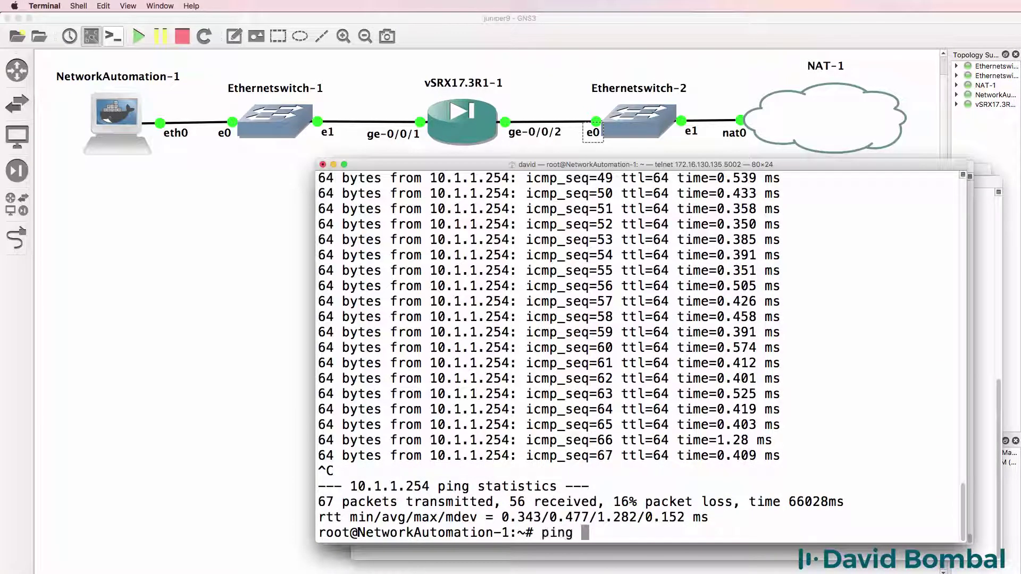
pyautogui.press('BackSpace')
pyautogui.press('BackSpace')
pyautogui.press('BackSpace')
pyautogui.press('BackSpace')
pyautogui.write('ogl.eco')
pyautogui.press('BackSpace')
pyautogui.press('BackSpace')
pyautogui.press('BackSpace')
pyautogui.press('BackSpace')
pyautogui.write('e.com')
pyautogui.press('Return')
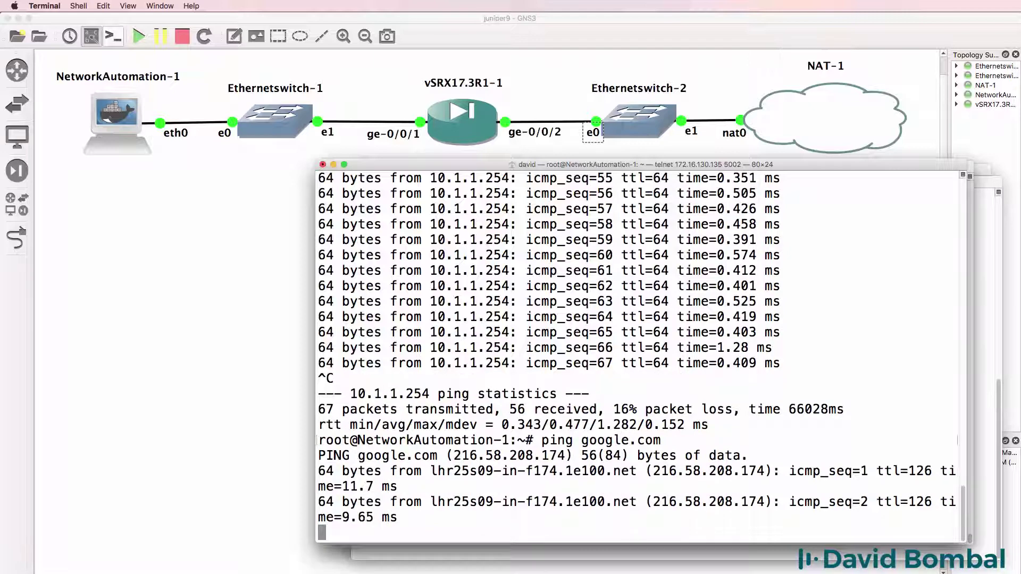
pyautogui.hotkey('ctrl', 'c')
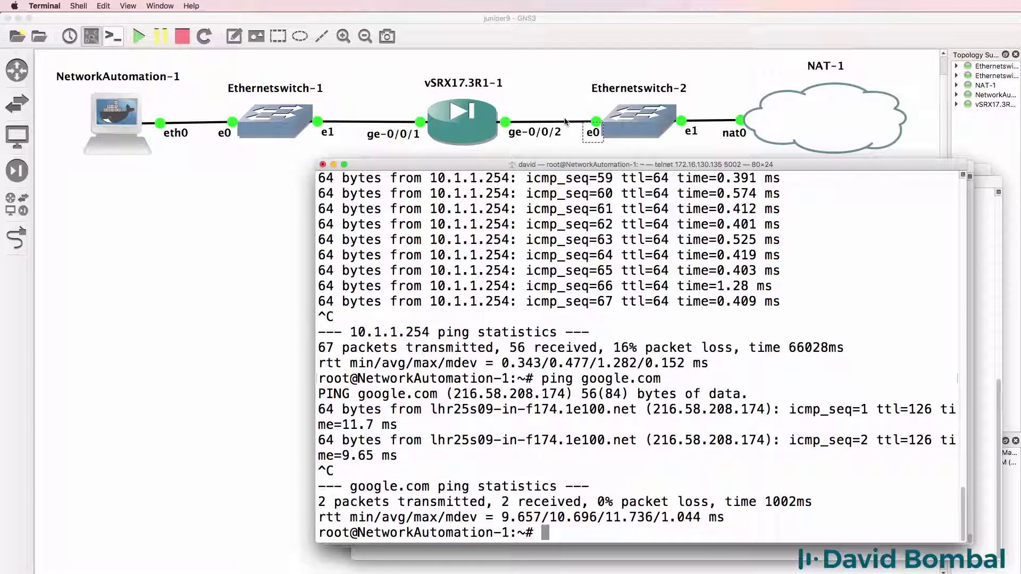
# Step: On the vSRX console, ping the gateway 192.168.122.1
pyautogui.moveTo(564, 165); pyautogui.dragTo(275, 167)
pyautogui.click(711, 278)
pyautogui.write('oubg')
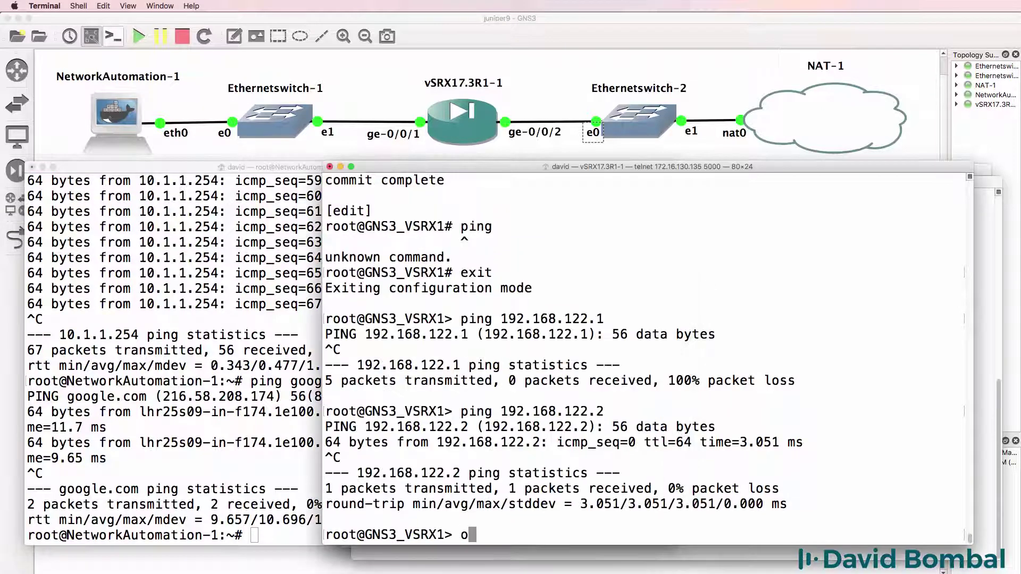
pyautogui.press('Return')
pyautogui.press('BackSpace')
pyautogui.press('BackSpace')
pyautogui.press('BackSpace')
pyautogui.press('BackSpace')
pyautogui.write('ping 19')
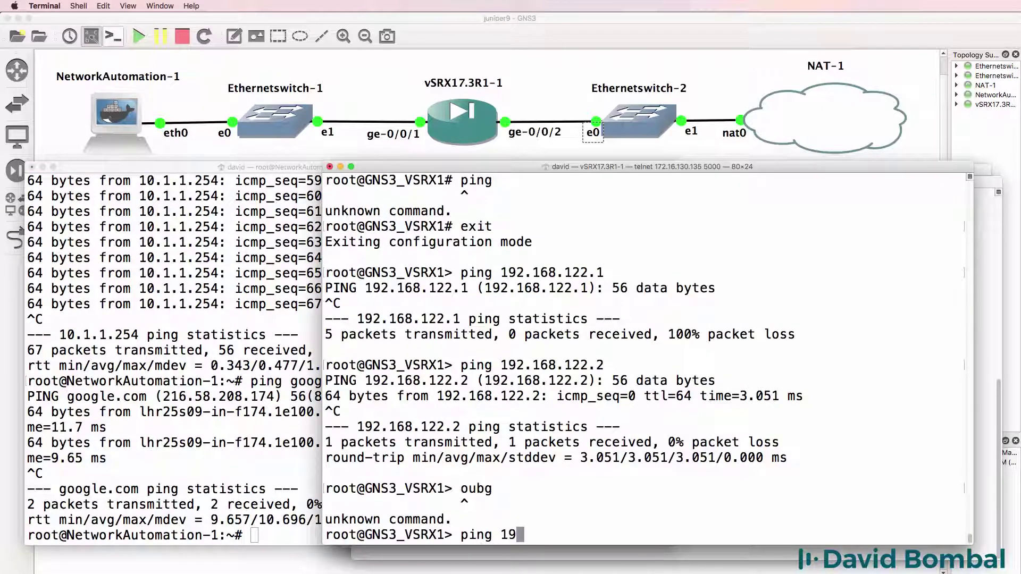
pyautogui.write('2.168.122.1')
pyautogui.press('Return')
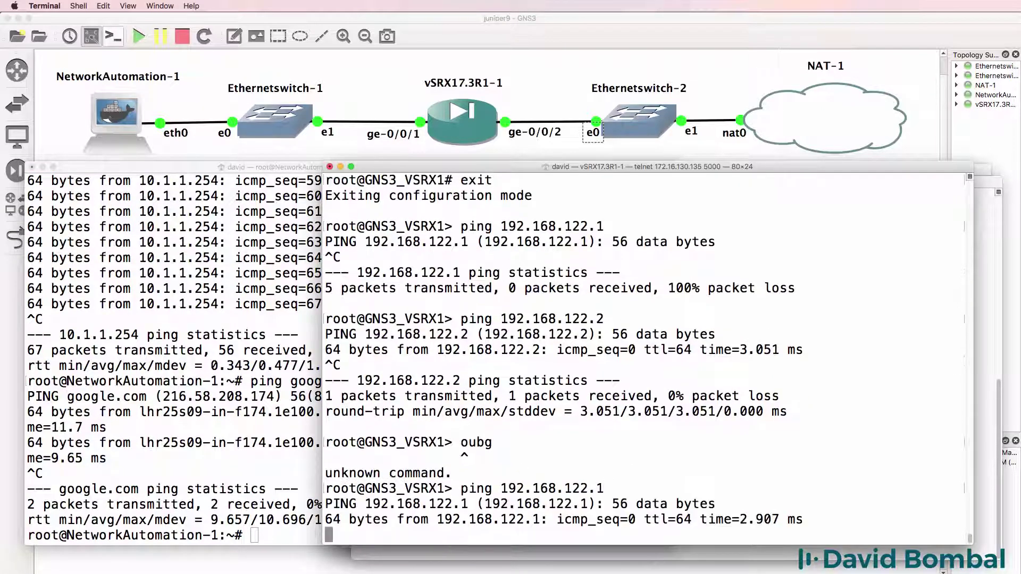
pyautogui.hotkey('ctrl', 'c')
# Step: Run 'ping inet google.com' on the vSRX to confirm its internet access
pyautogui.write('ping inet google.com')
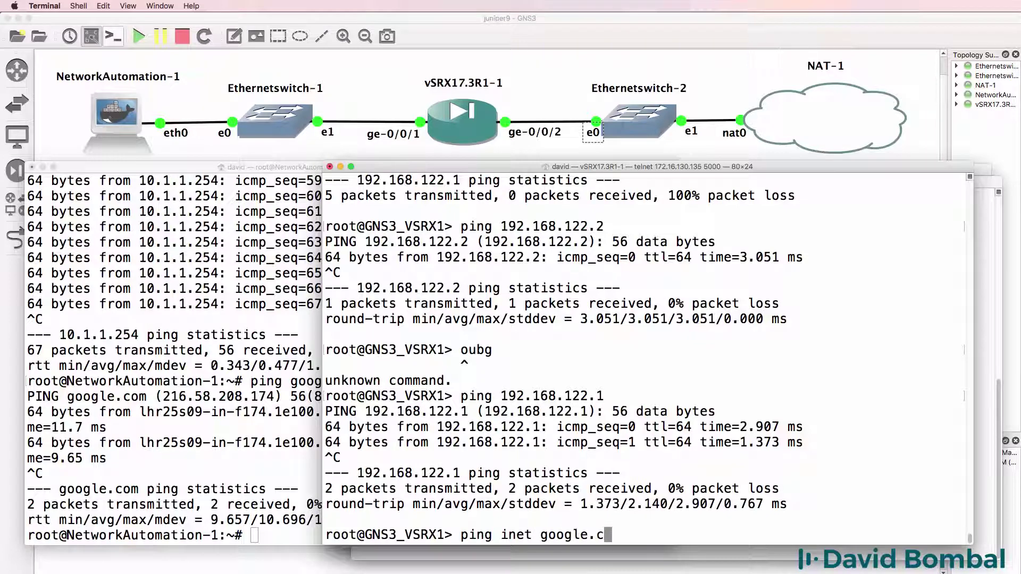
pyautogui.press('Return')
pyautogui.hotkey('ctrl', 'c')
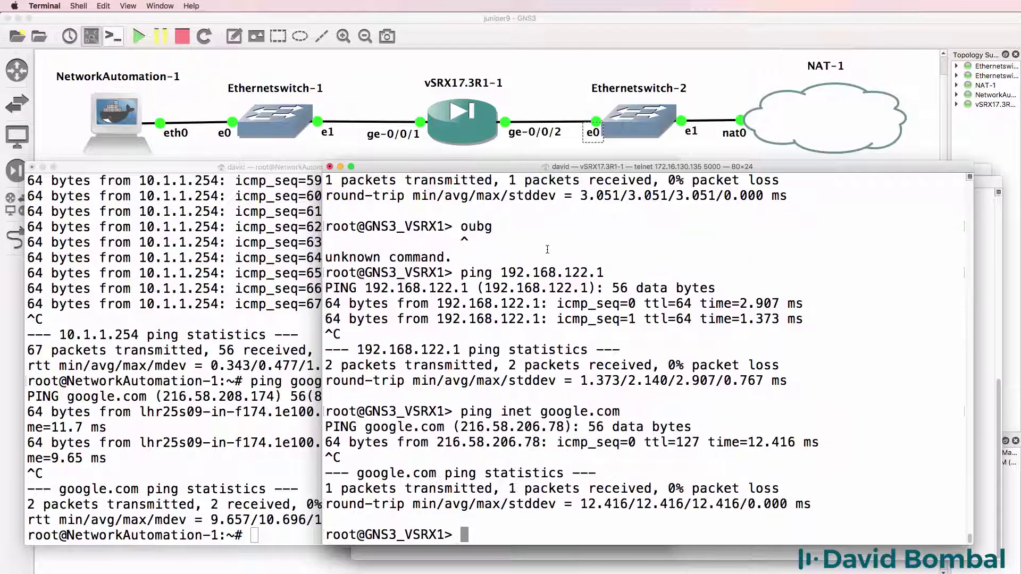
# Step: Rerun the ping to 10.1.1.254 from the automation host
pyautogui.click(213, 257)
pyautogui.press('Up')
pyautogui.press('Up')
pyautogui.press('Return')
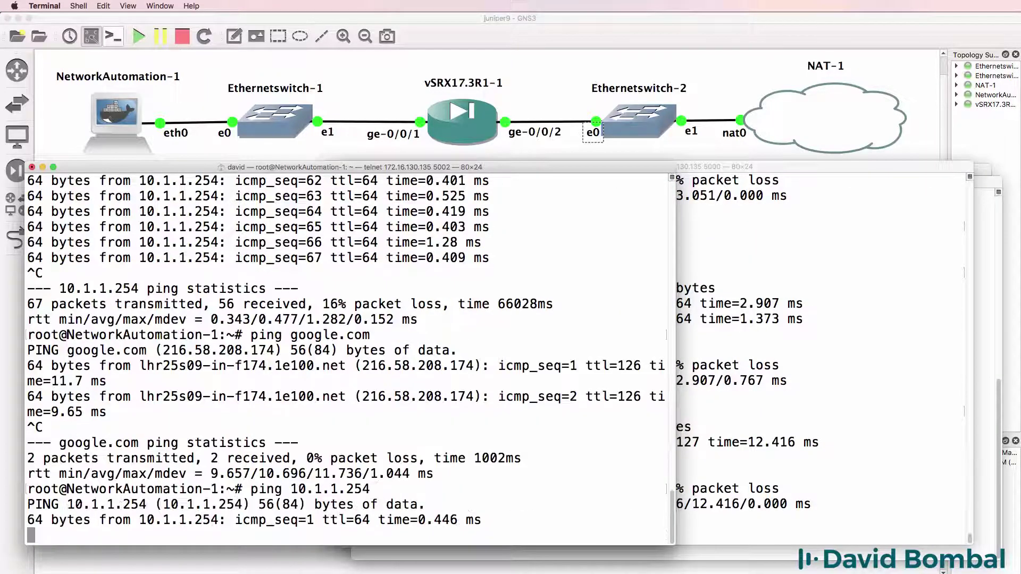
pyautogui.hotkey('ctrl', 'c')
# Step: Ping google.com and gns3.com from the automation host, both succeeding
pyautogui.write('ping ggogol')
pyautogui.press('BackSpace')
pyautogui.press('BackSpace')
pyautogui.press('BackSpace')
pyautogui.press('BackSpace')
pyautogui.press('BackSpace')
pyautogui.write('oogle.co')
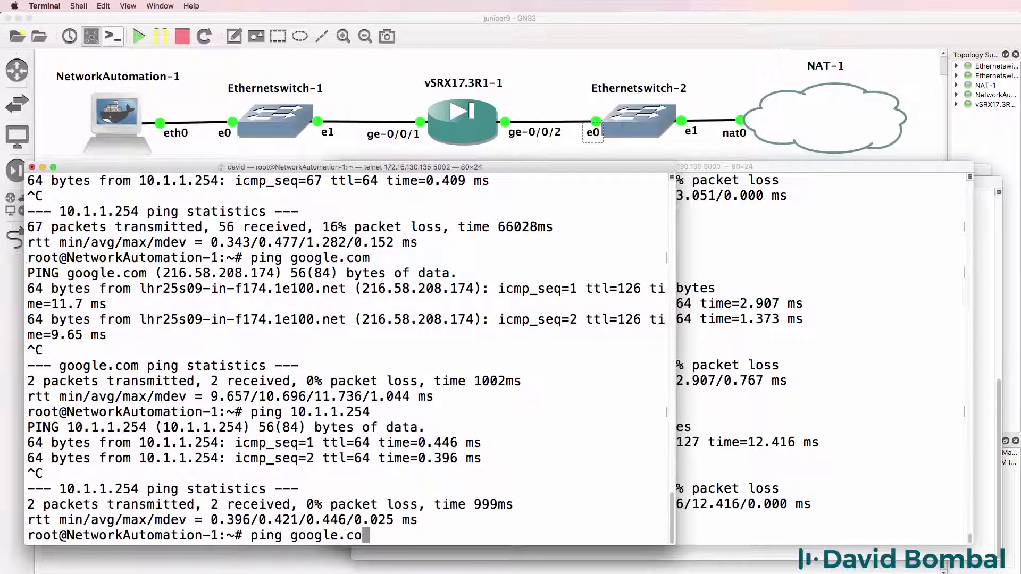
pyautogui.write('m')
pyautogui.press('Return')
pyautogui.hotkey('ctrl', 'c')
pyautogui.write('pi')
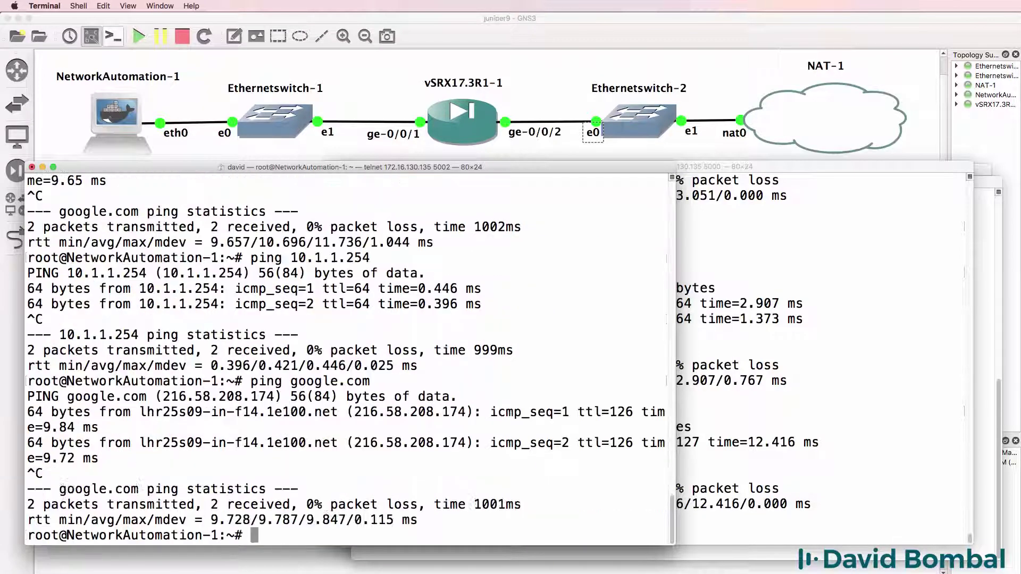
pyautogui.write('ng gns3.com')
pyautogui.press('Return')
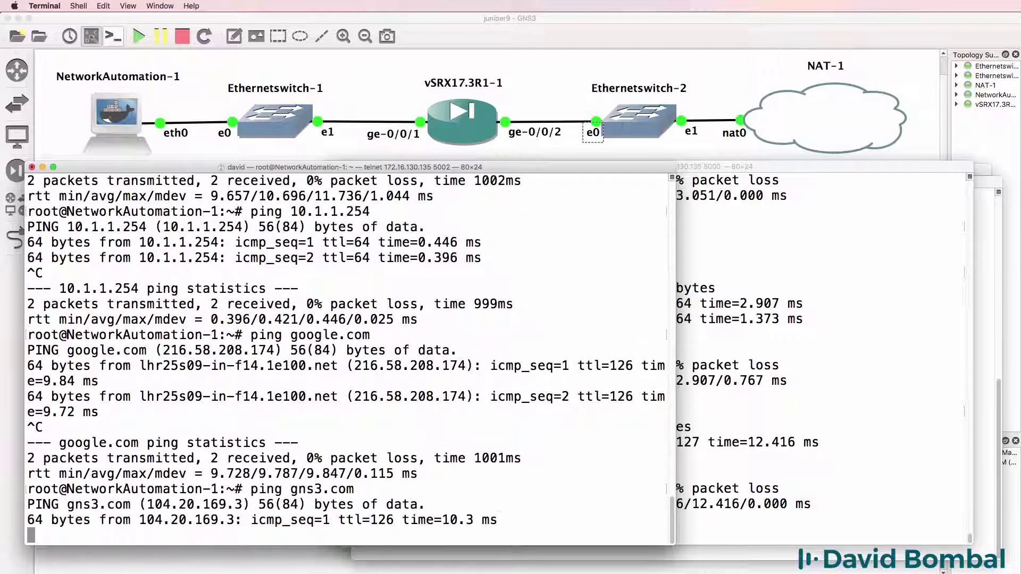
pyautogui.hotkey('ctrl', 'c')
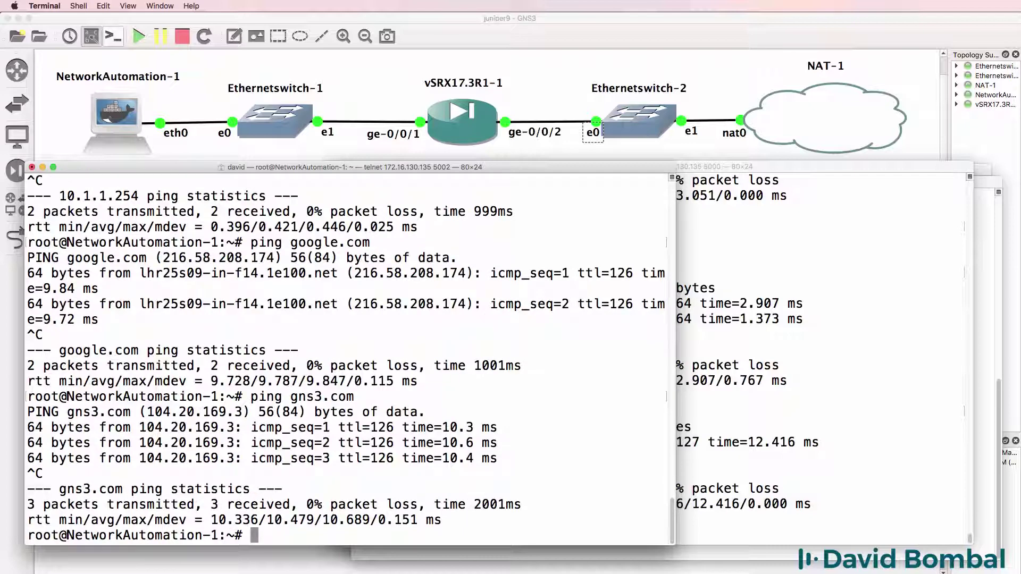
pyautogui.click(789, 260)
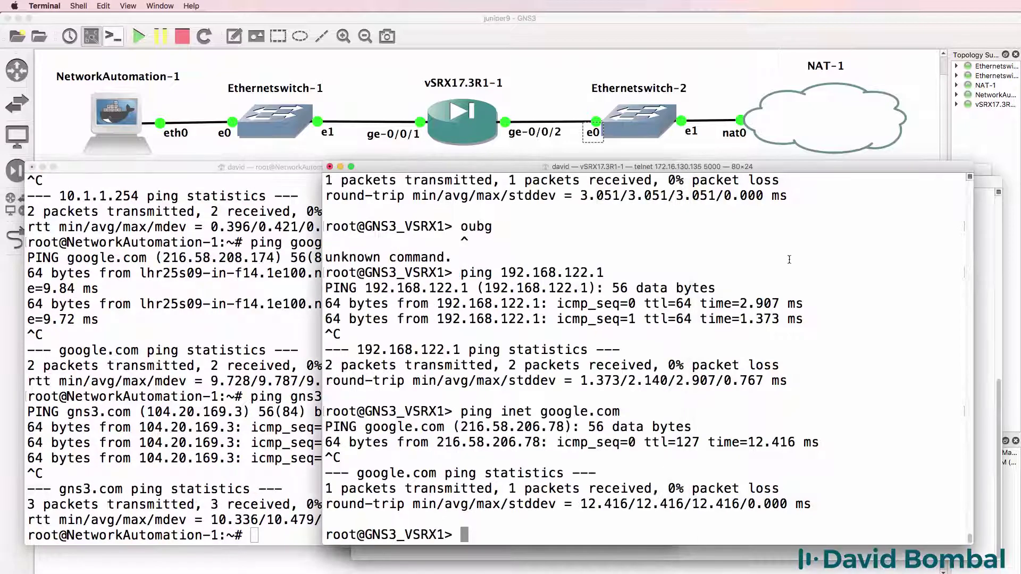
# Step: Rerun 'ping inet google.com' on the vSRX and stop it
pyautogui.press('Up')
pyautogui.press('Return')
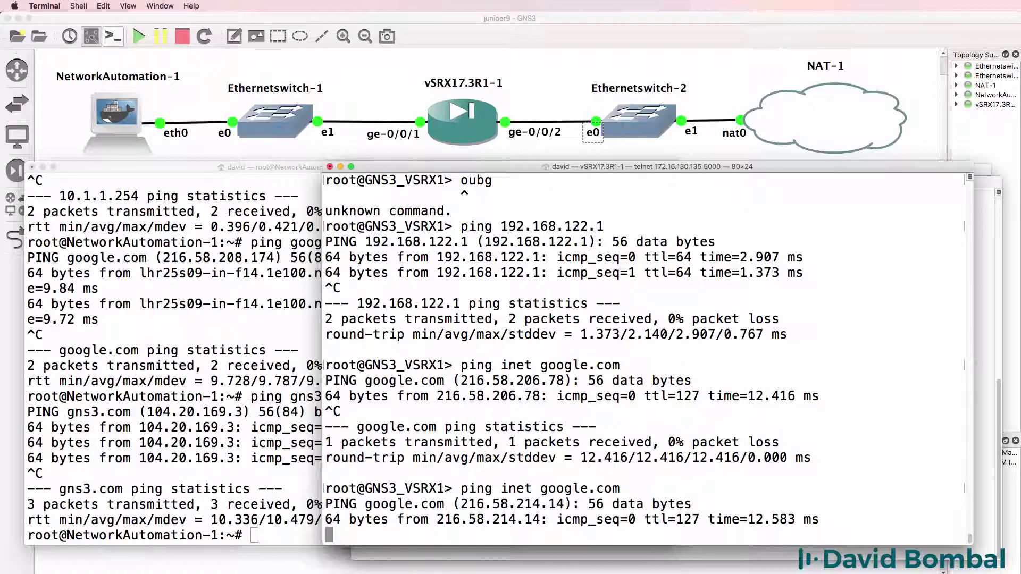
pyautogui.hotkey('ctrl', 'c')
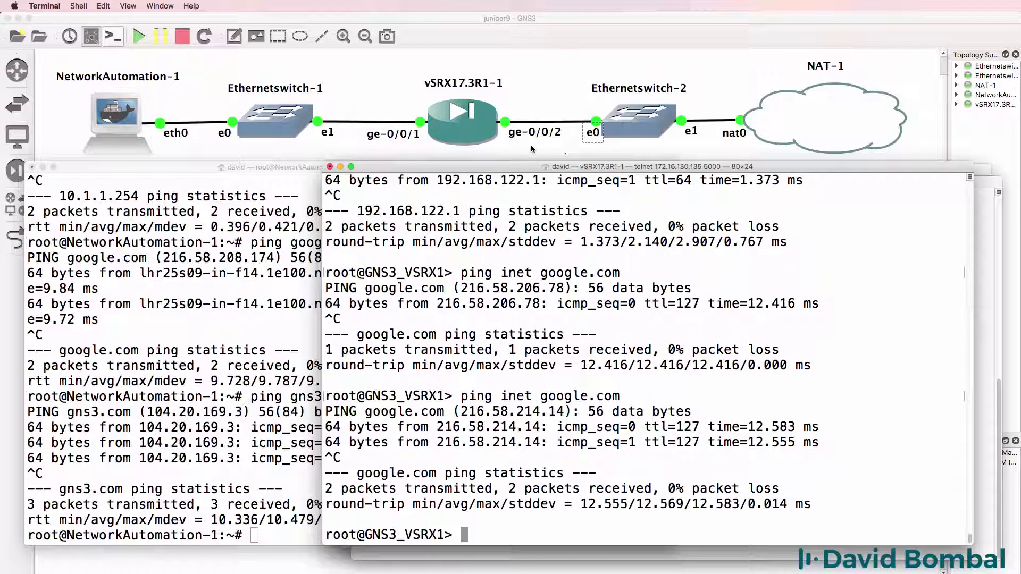
# Step: Run 'show interfaces terse' and highlight ge-0/0/0.0 10.1.1.254/24 and ge-0/0/1.0 192.168.122.2/24
pyautogui.write('show interfaces terse')
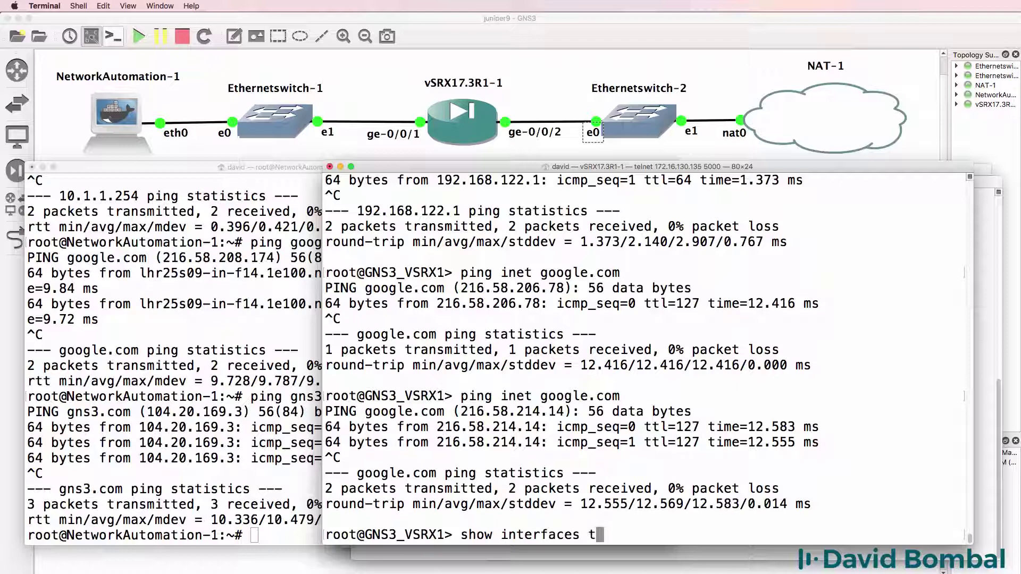
pyautogui.press('Return')
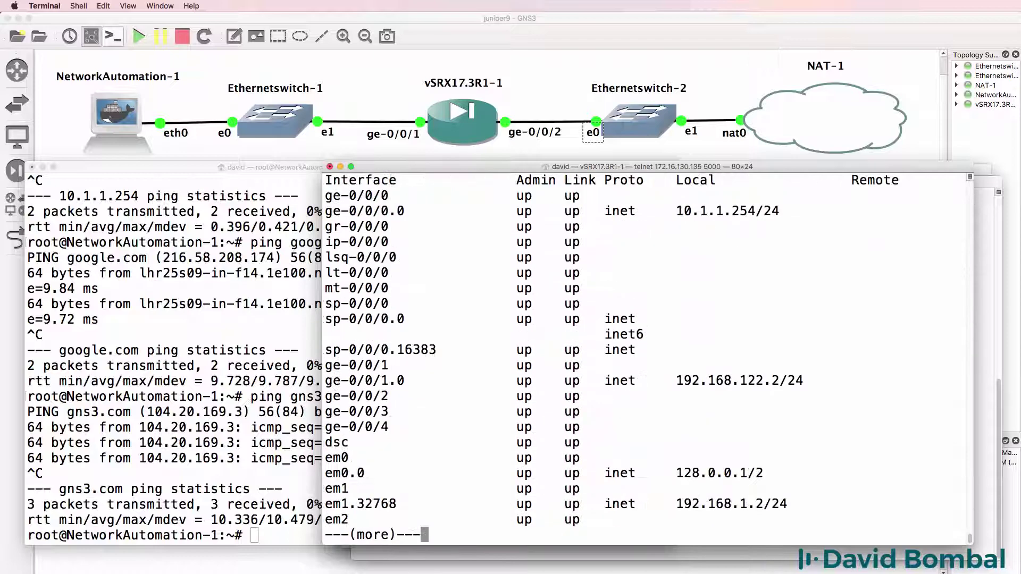
pyautogui.scroll(1, 658, 329)
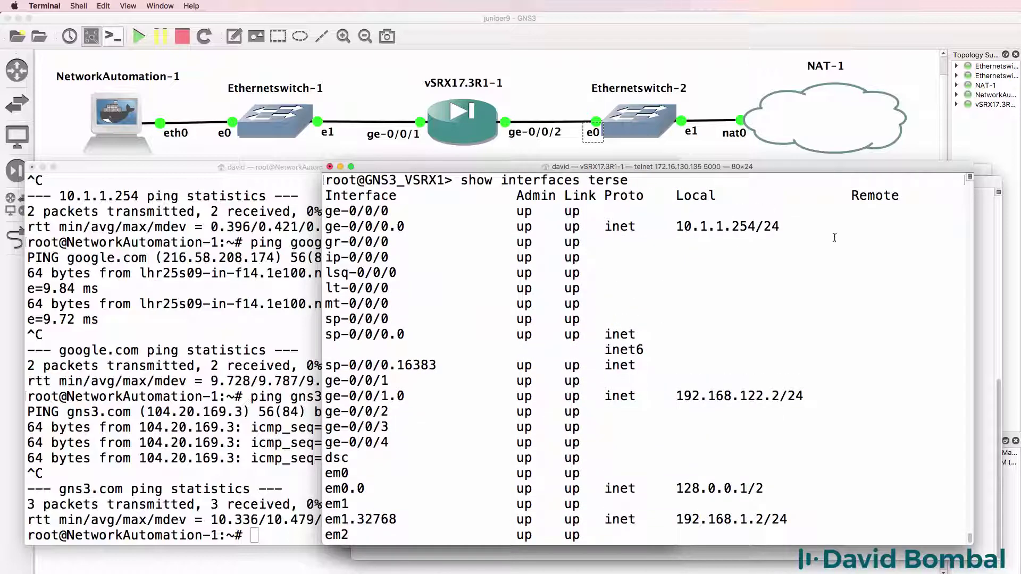
pyautogui.moveTo(800, 227); pyautogui.dragTo(207, 224)
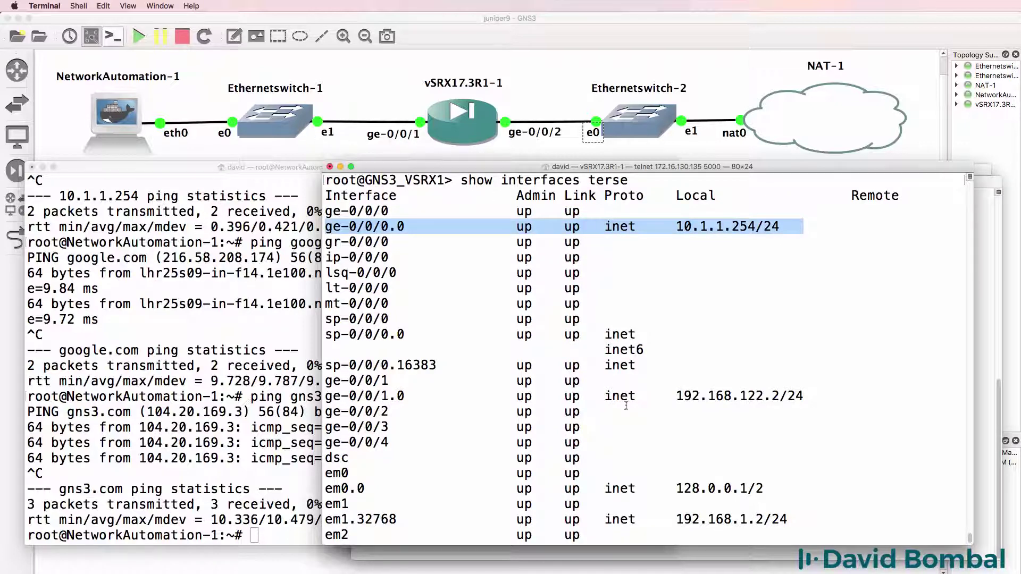
pyautogui.moveTo(823, 398); pyautogui.dragTo(291, 394)
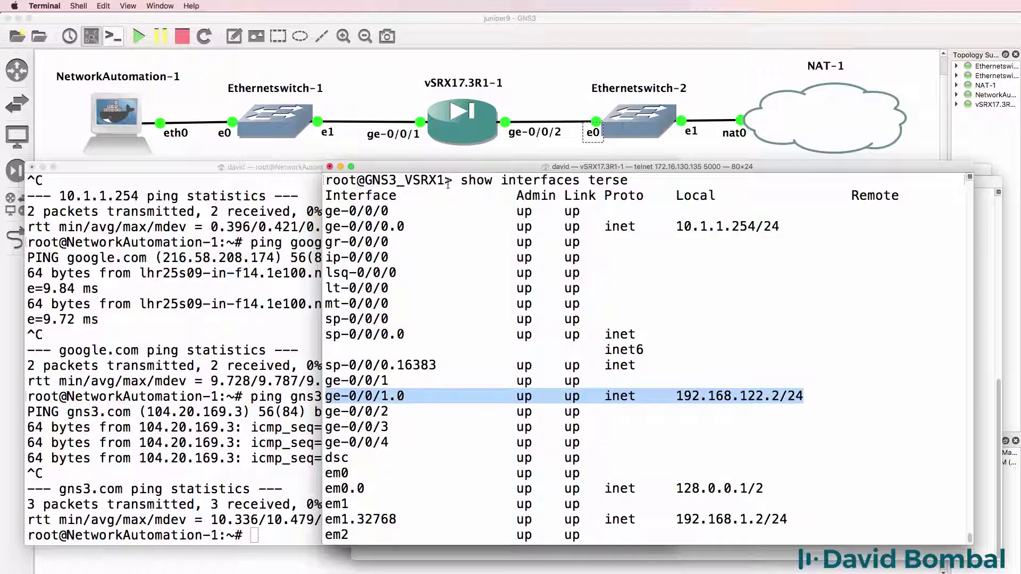